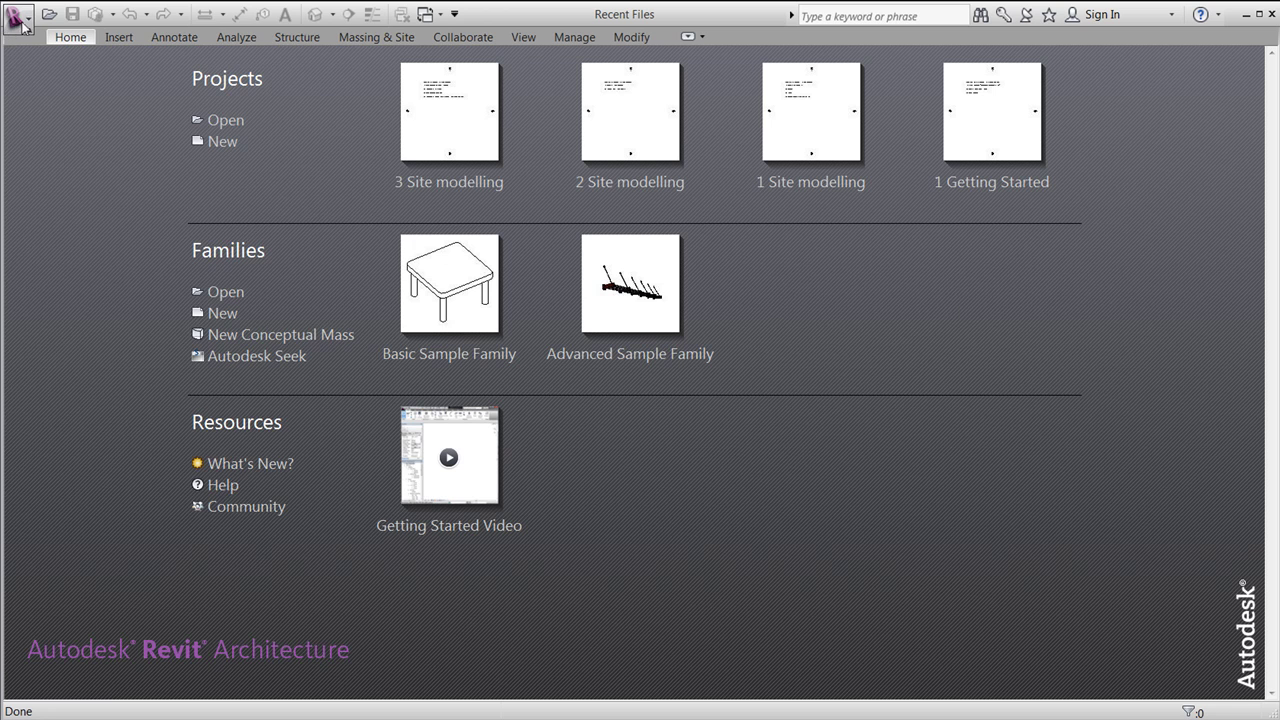
Open the Revit application menu to show the Recent Documents list.
click(17, 17)
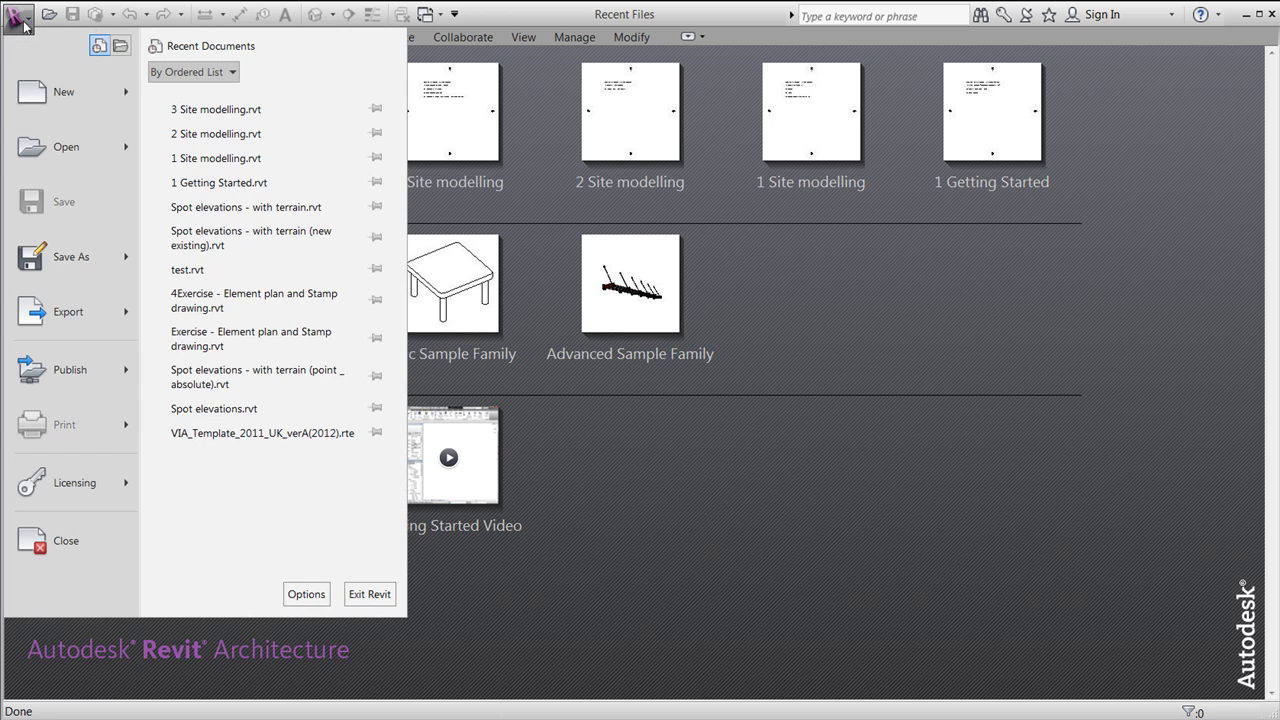
Start a new project and draw a 23600 × 19000 rectangle of walls up to Level 2.
click(79, 101)
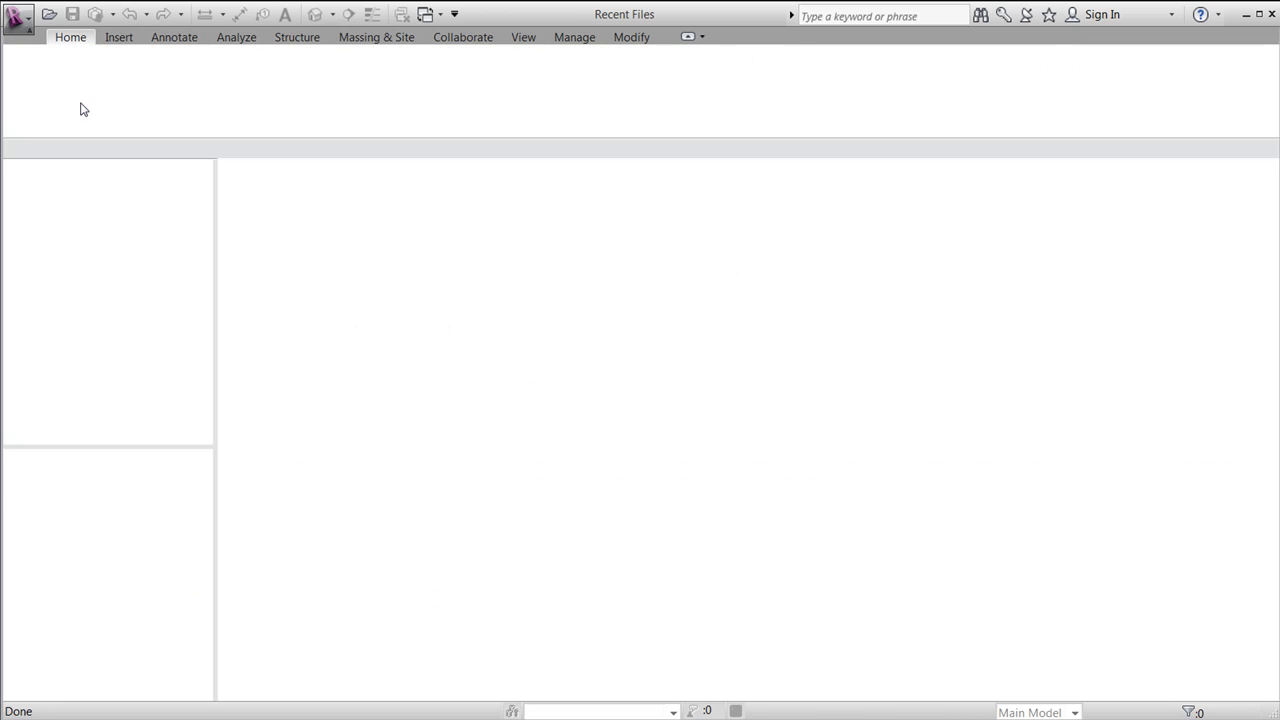
click(78, 104)
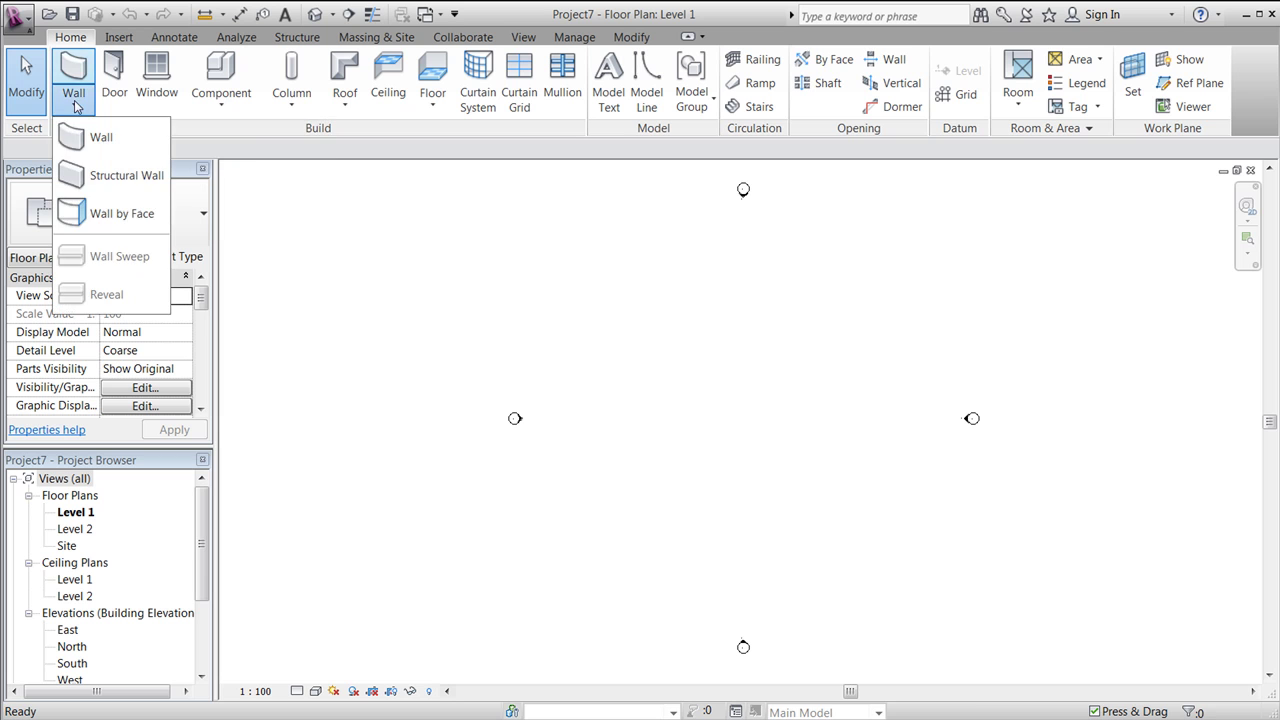
click(103, 140)
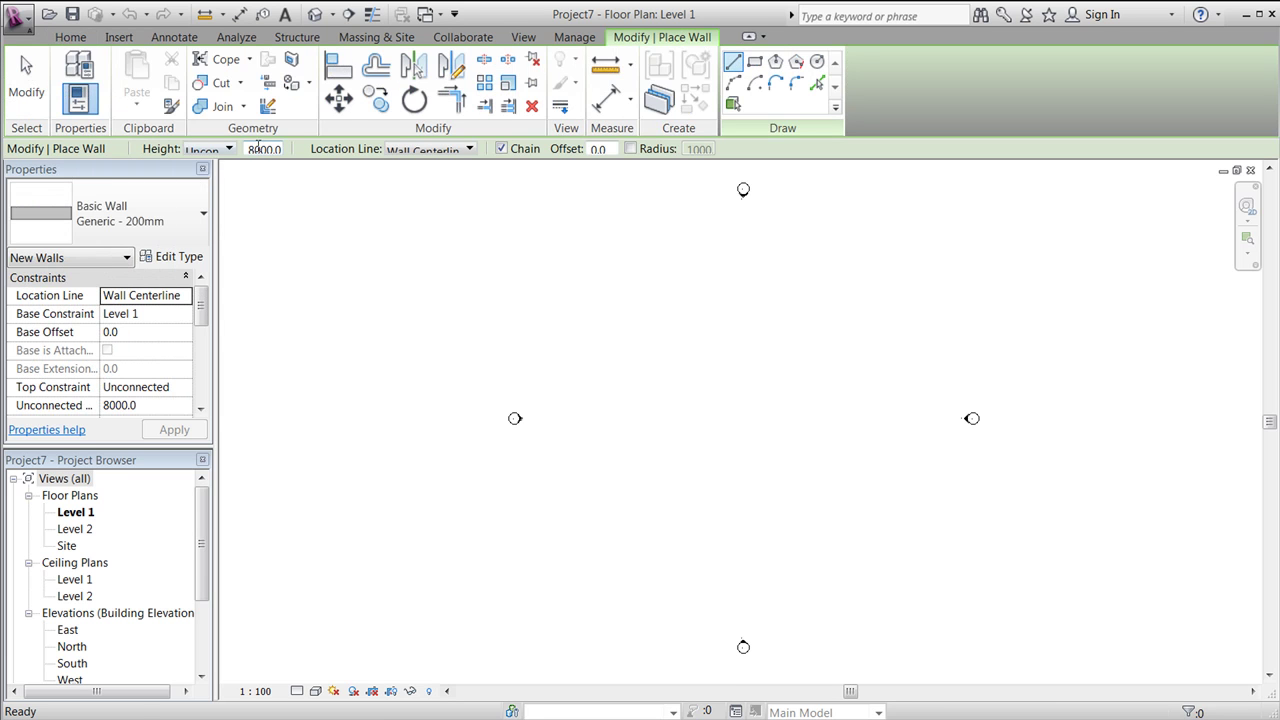
click(229, 150)
click(205, 186)
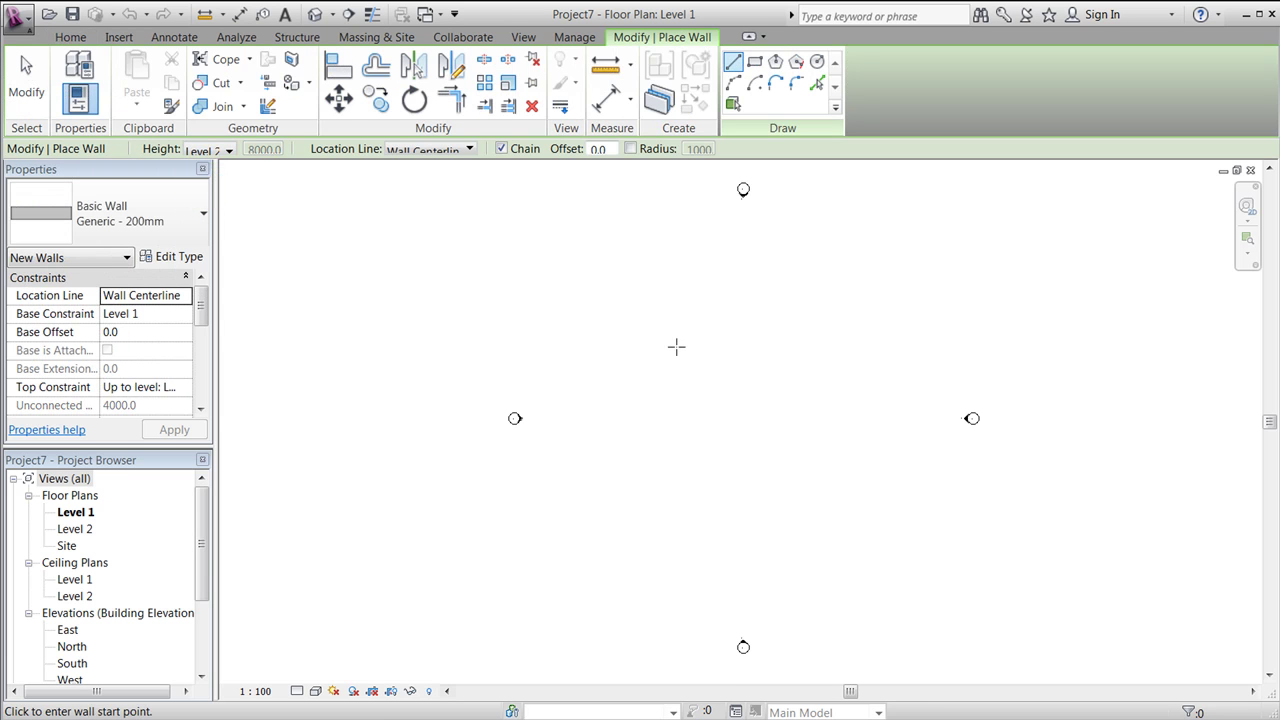
click(754, 62)
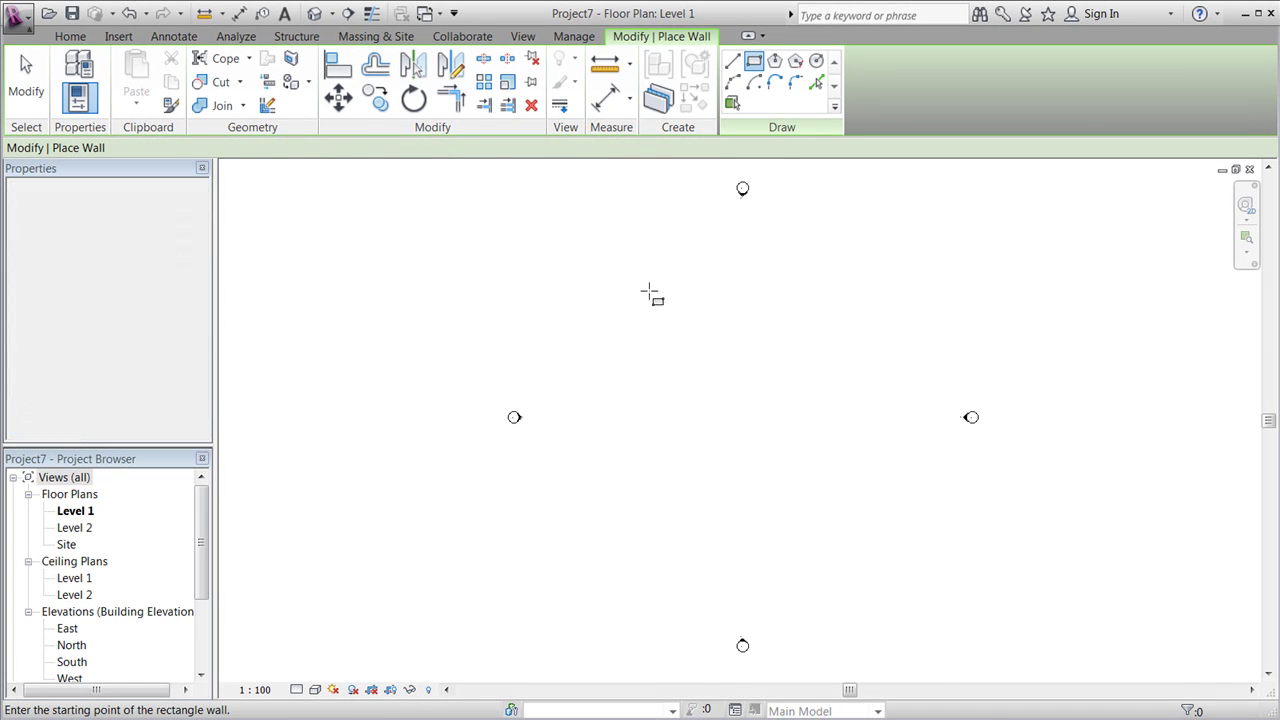
click(631, 318)
click(847, 494)
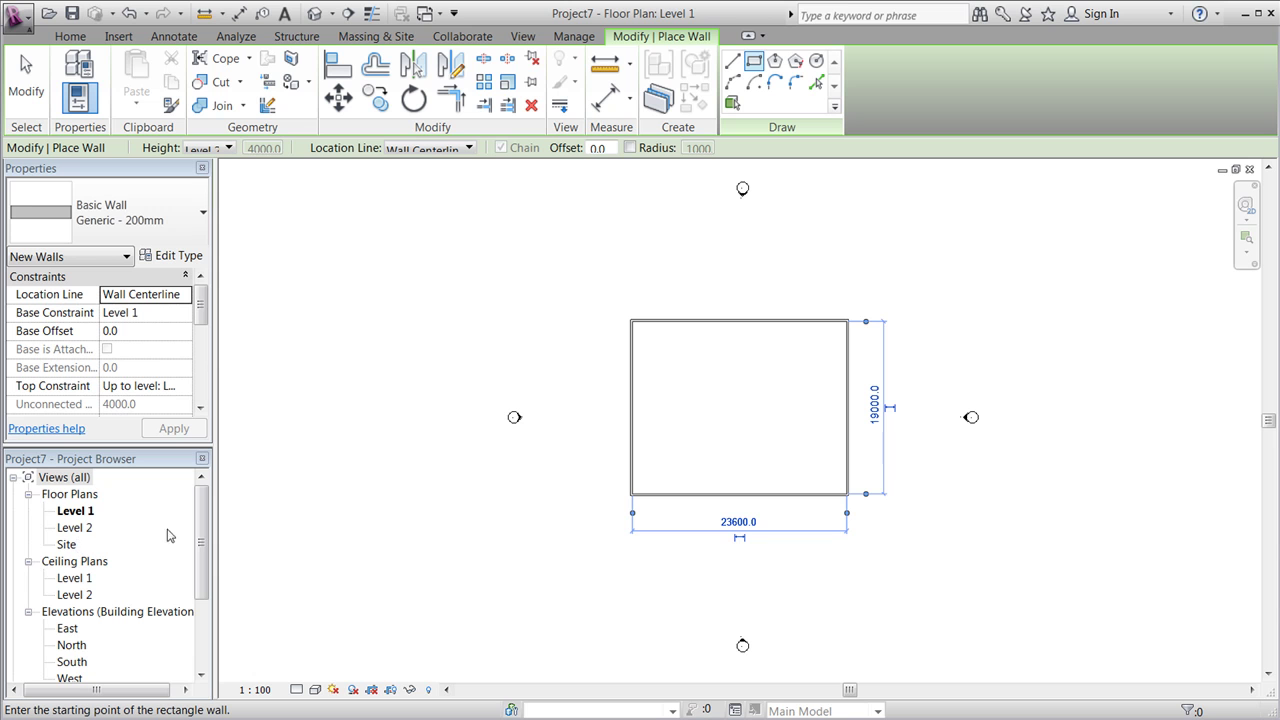
Open the default 3D view of the walls and end wall placement.
click(528, 42)
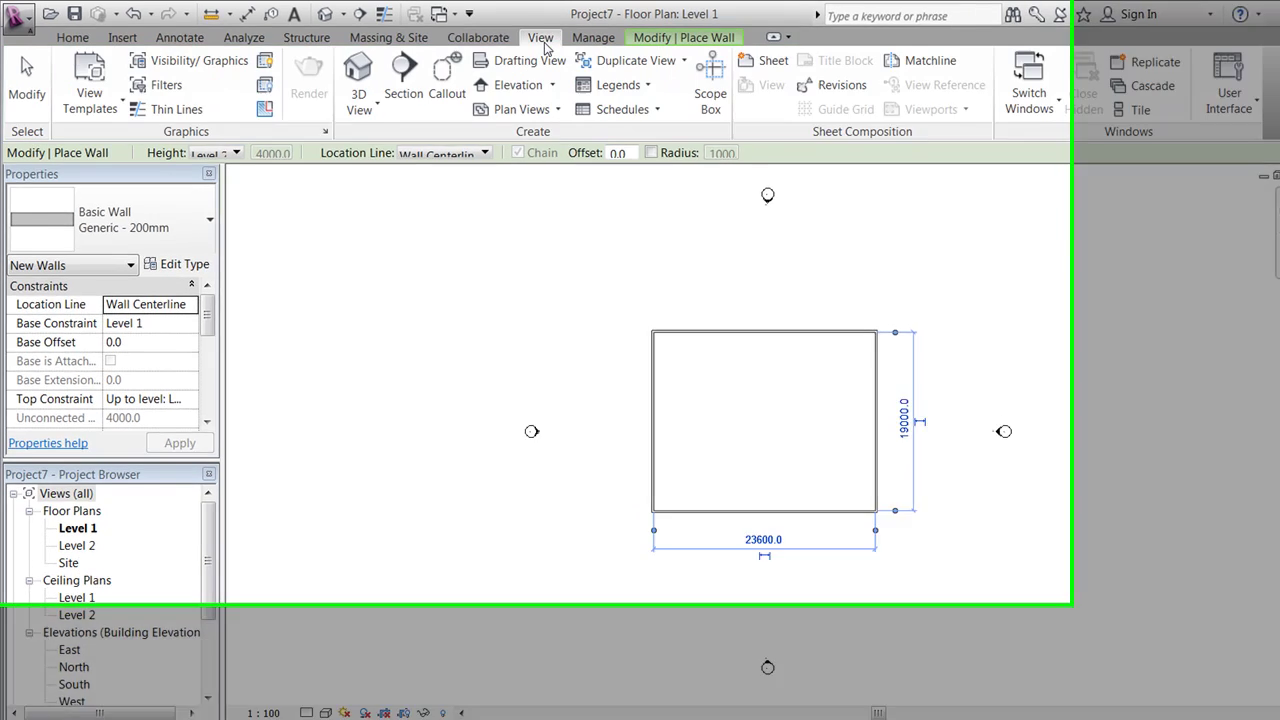
click(359, 100)
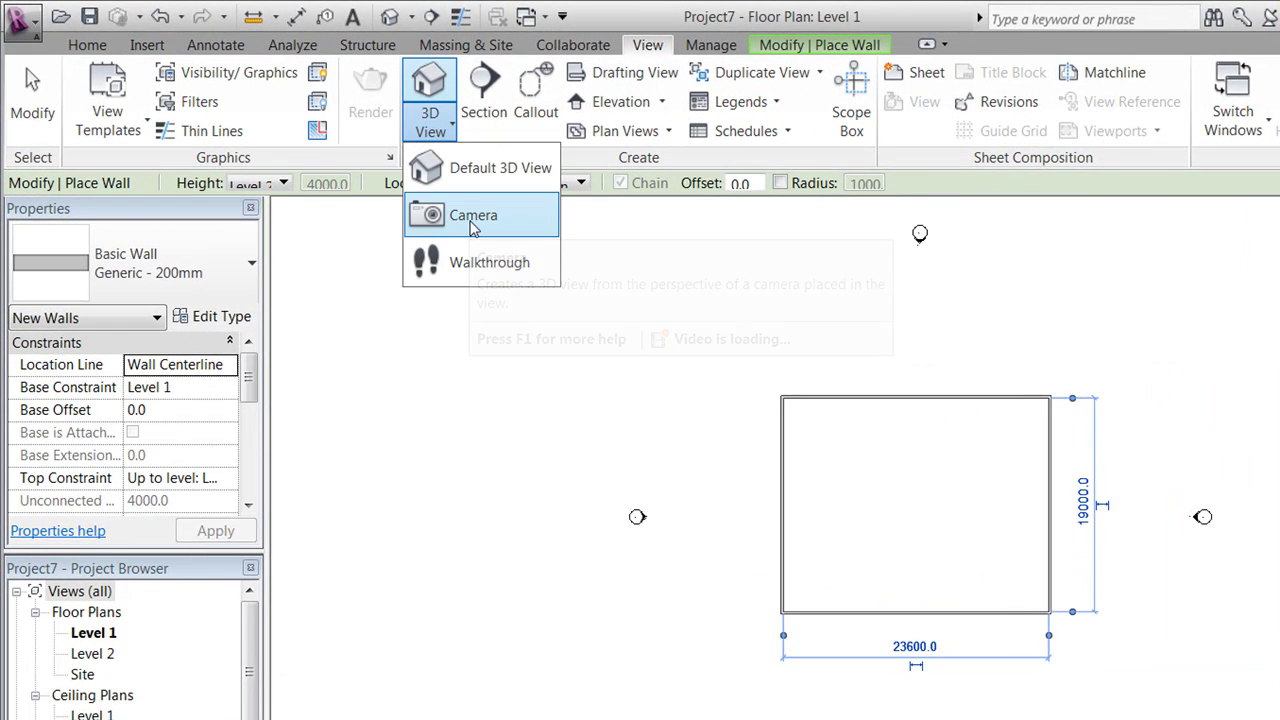
click(480, 168)
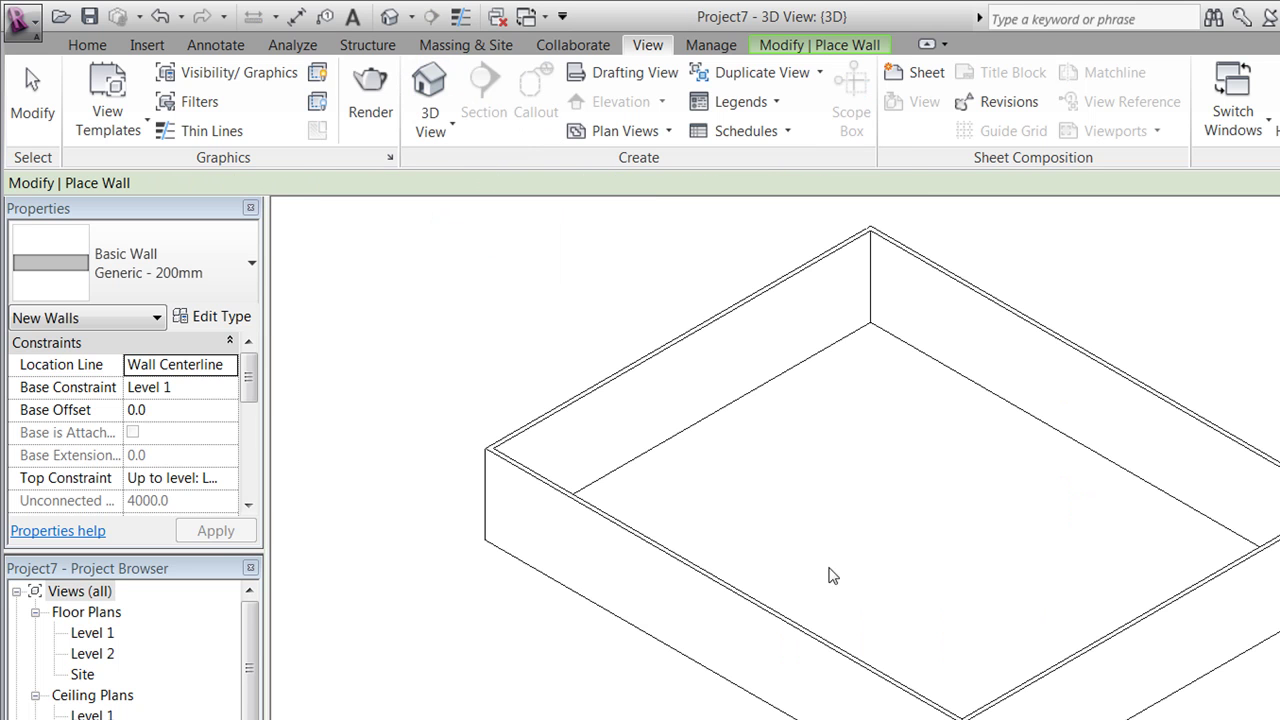
click(400, 470)
scroll(402, 474, down, 1)
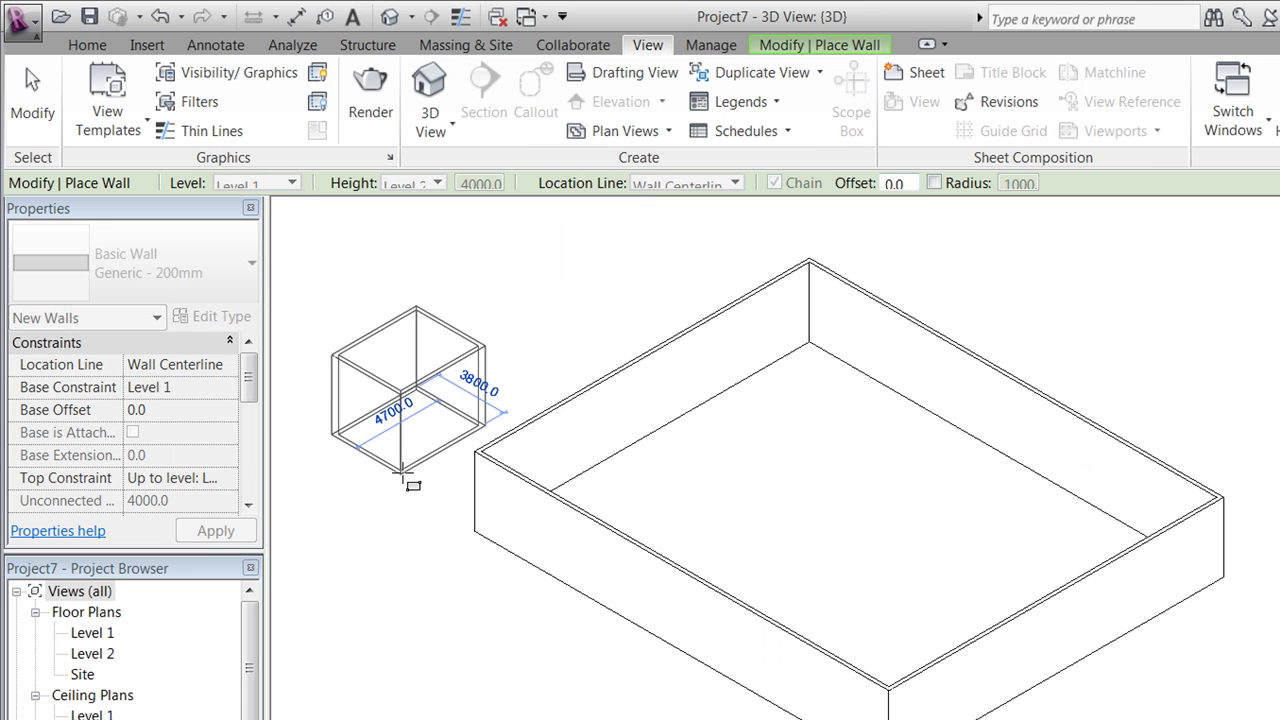
key(Escape)
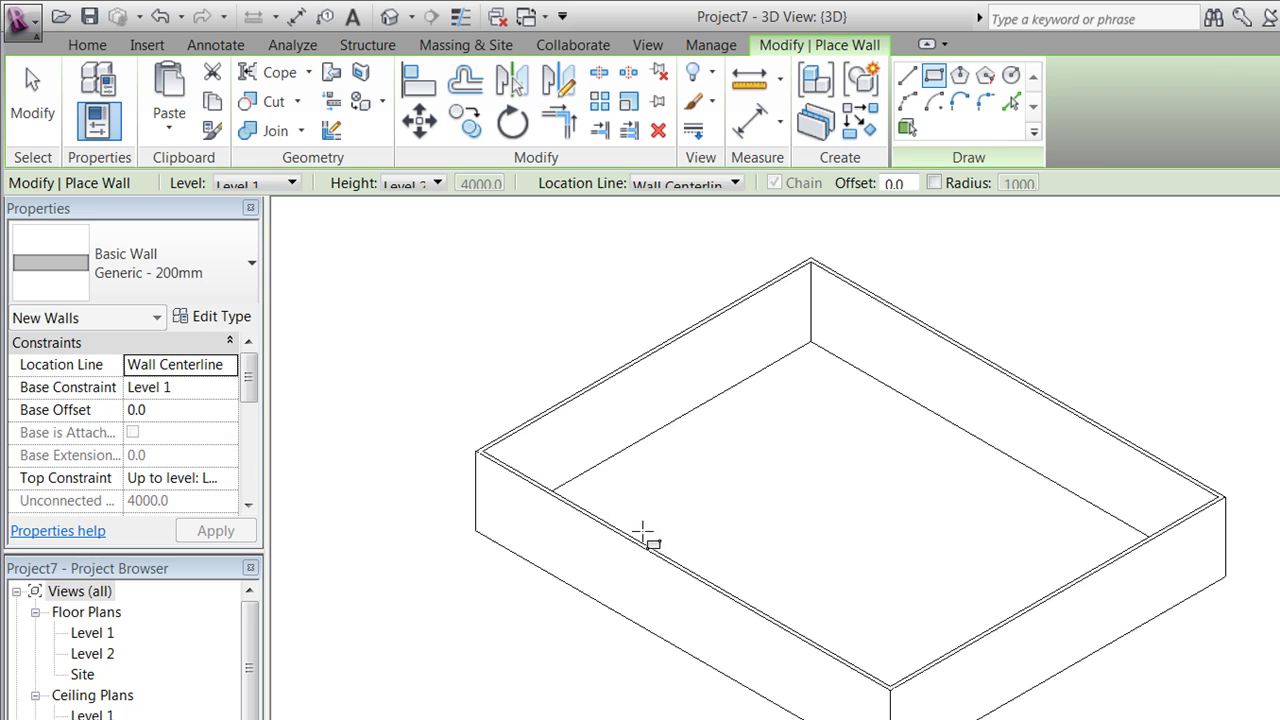
key(Escape)
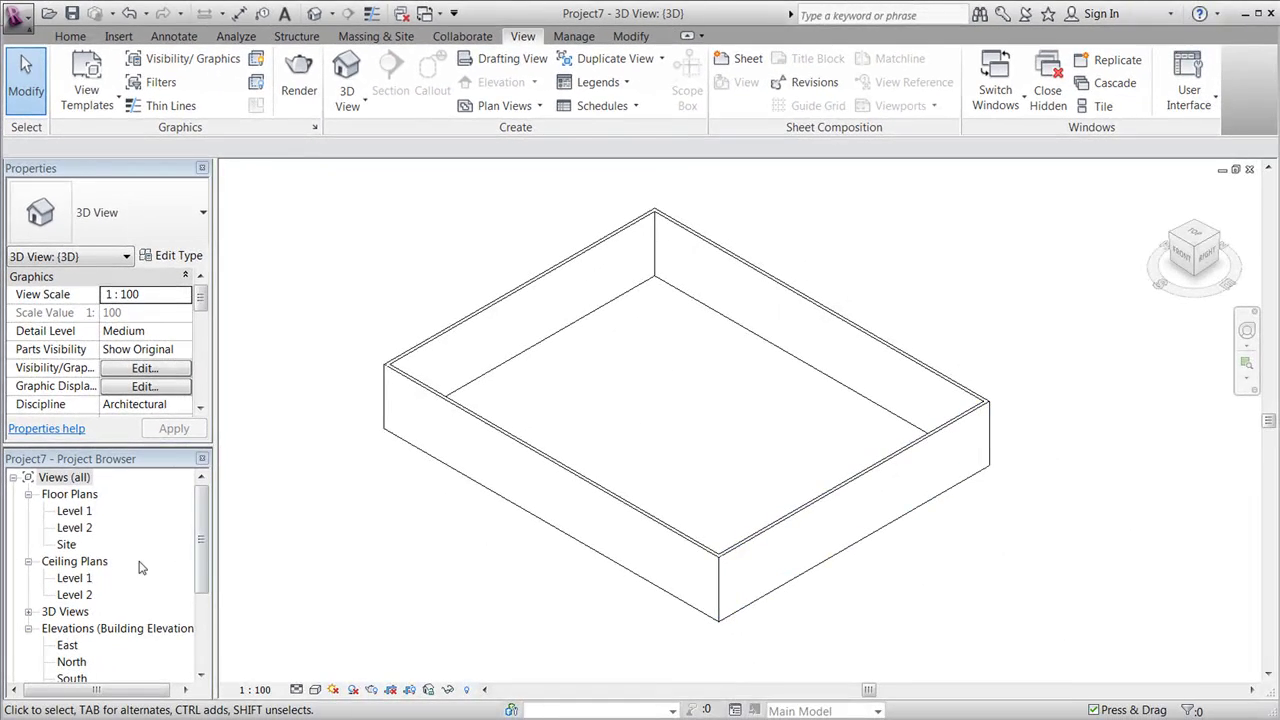
In the East elevation, place a Target (Project) spot elevation on the Level 1 floor line.
double_click(68, 645)
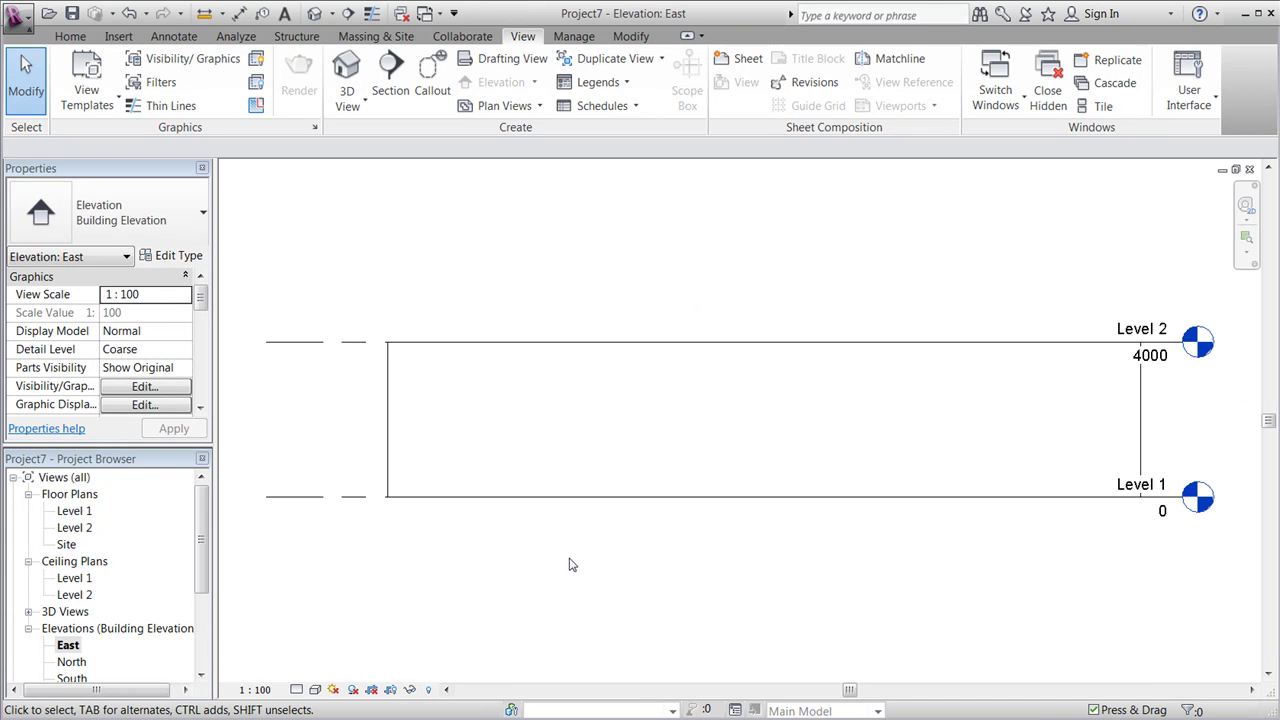
scroll(853, 544, down, 1)
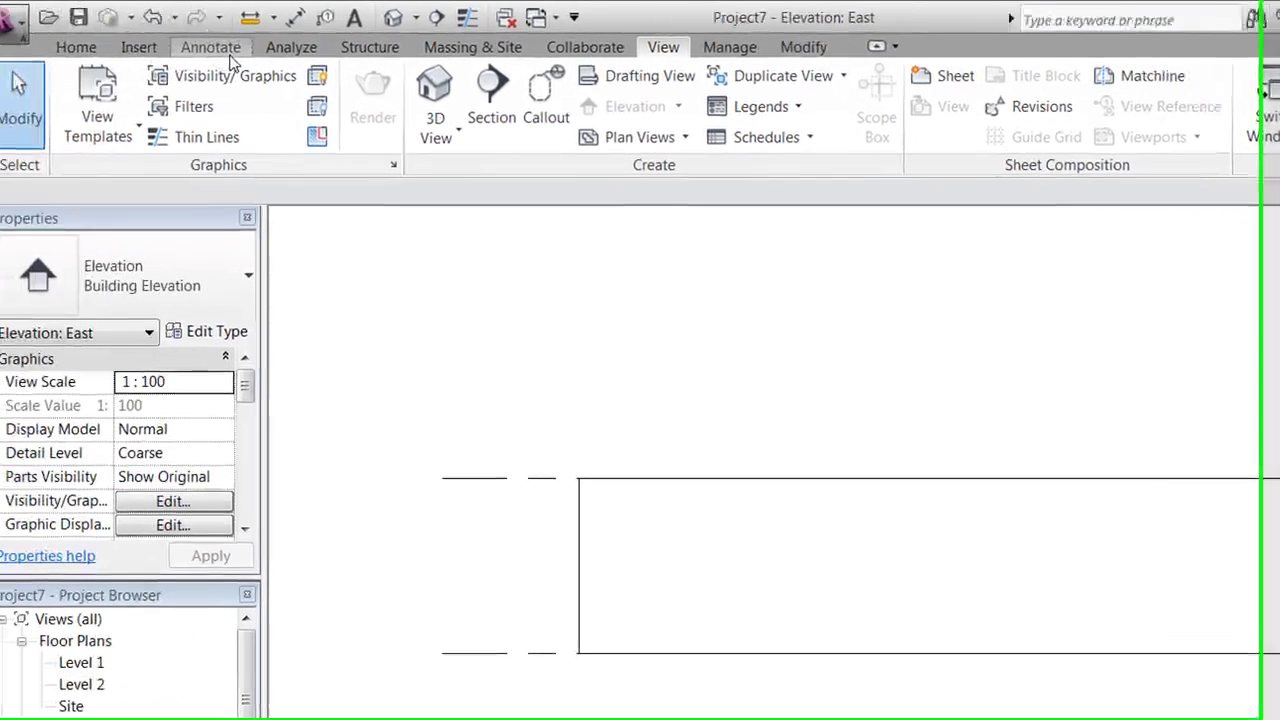
click(210, 47)
click(360, 123)
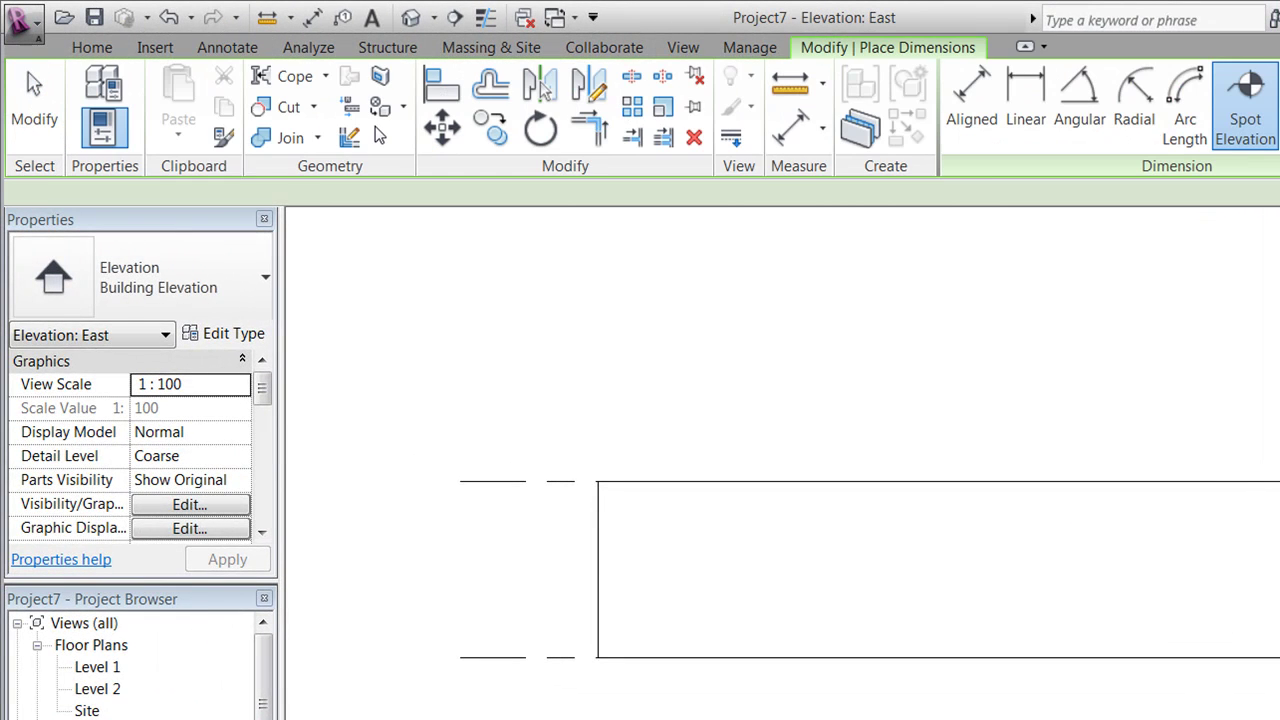
click(263, 281)
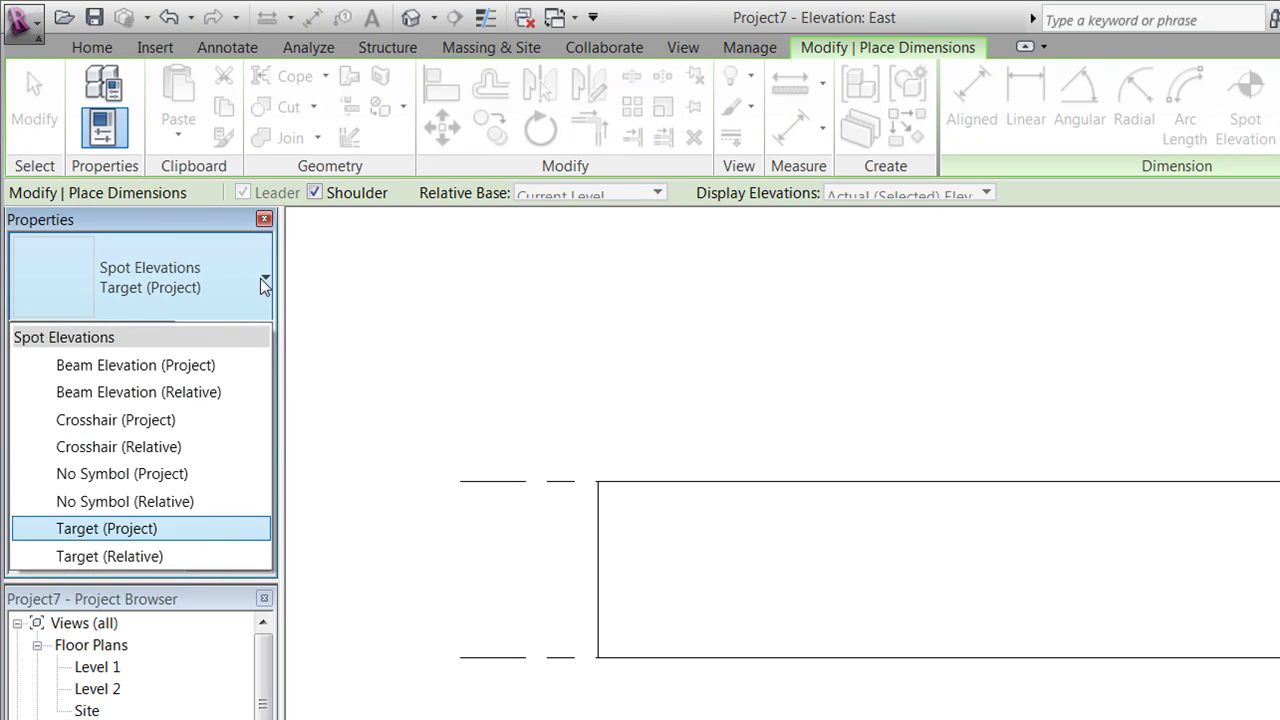
click(157, 531)
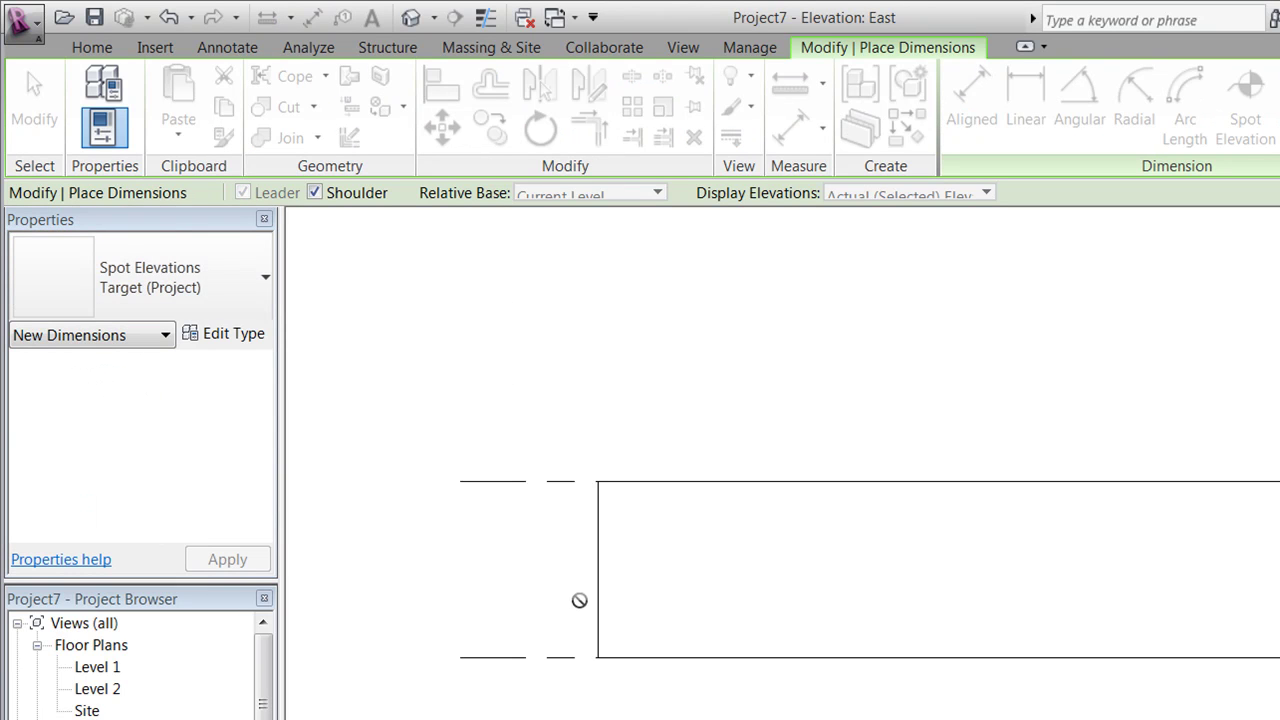
click(829, 648)
click(758, 624)
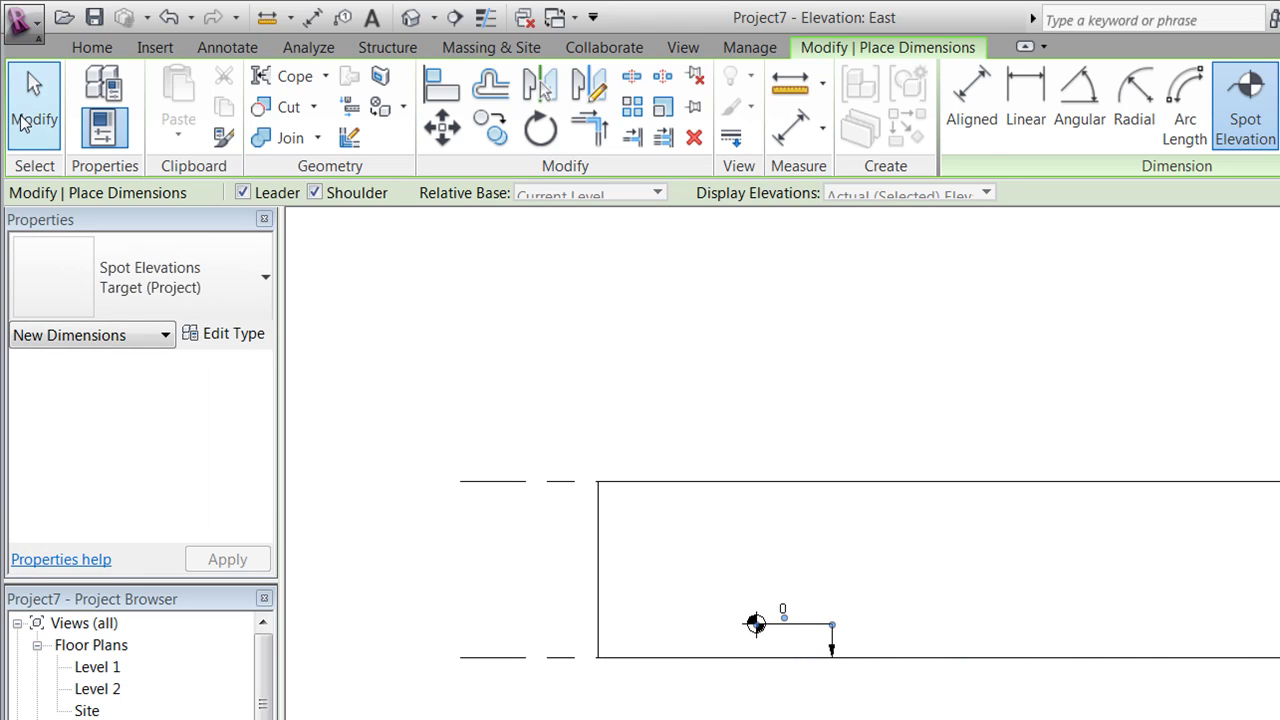
click(25, 120)
Give the spot elevation the upper prefix 'Project' so it reads Project 0.
click(812, 627)
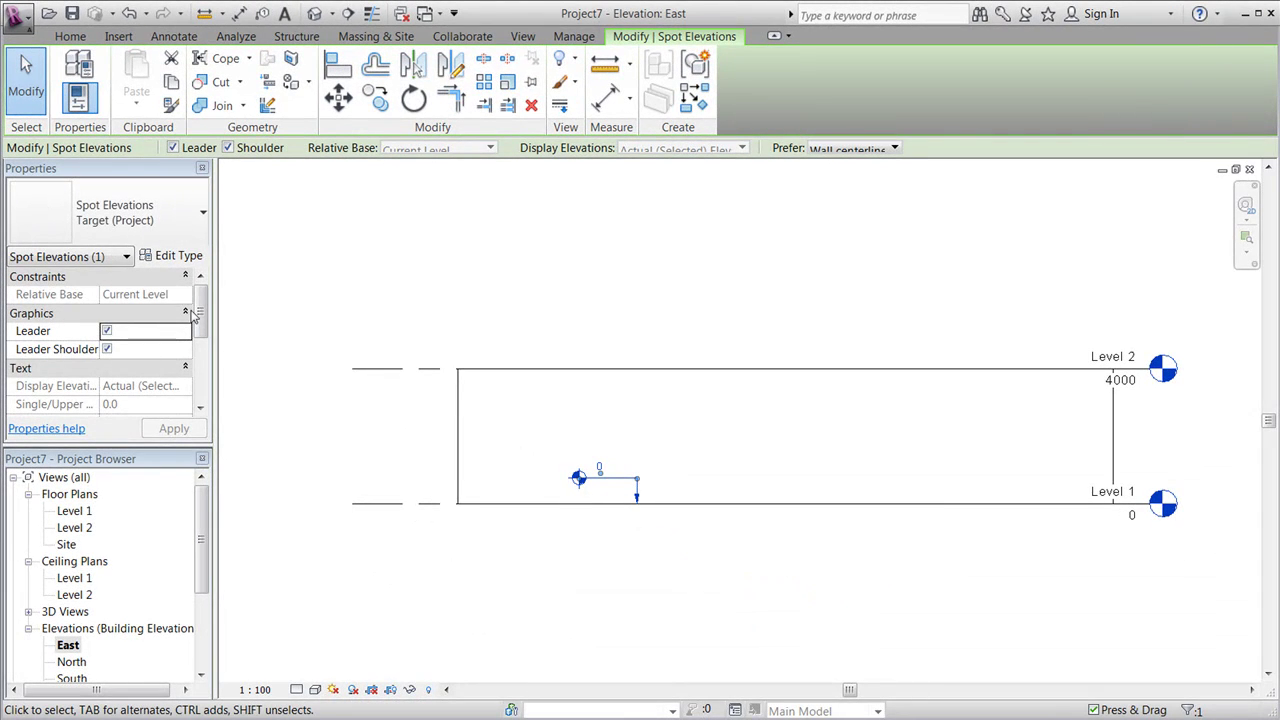
scroll(193, 316, down, 1)
click(146, 386)
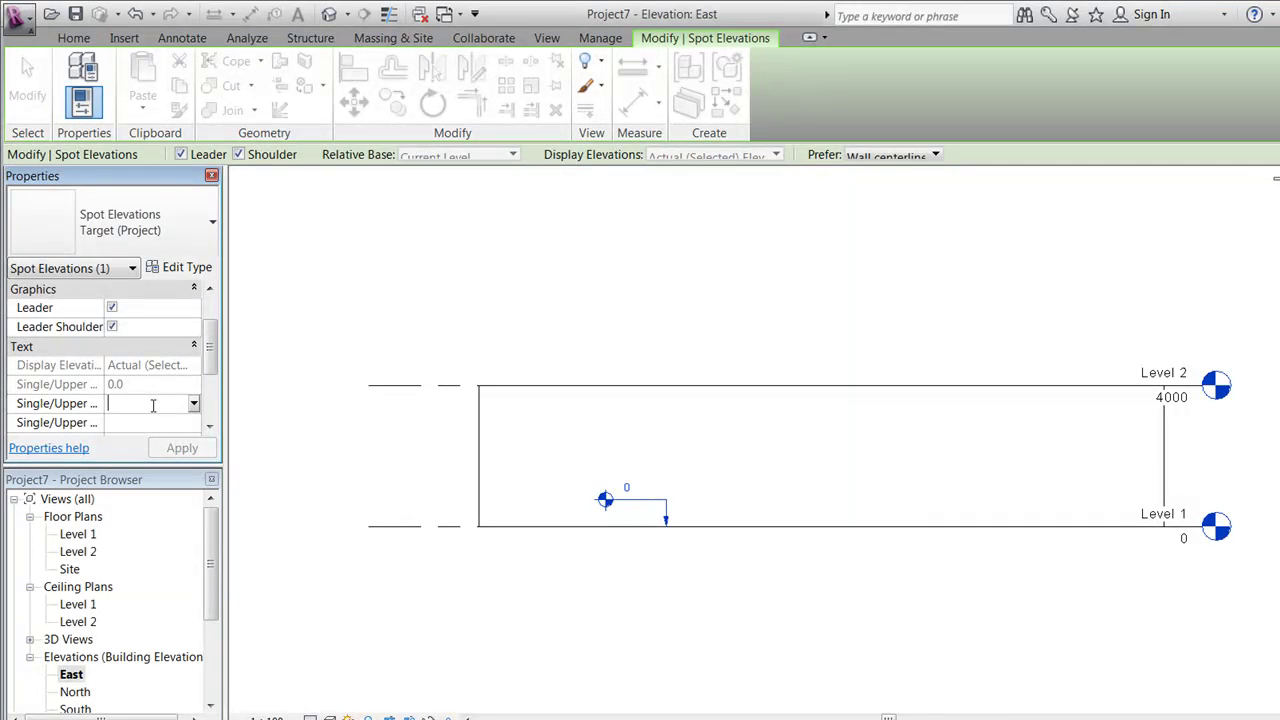
text(Project)
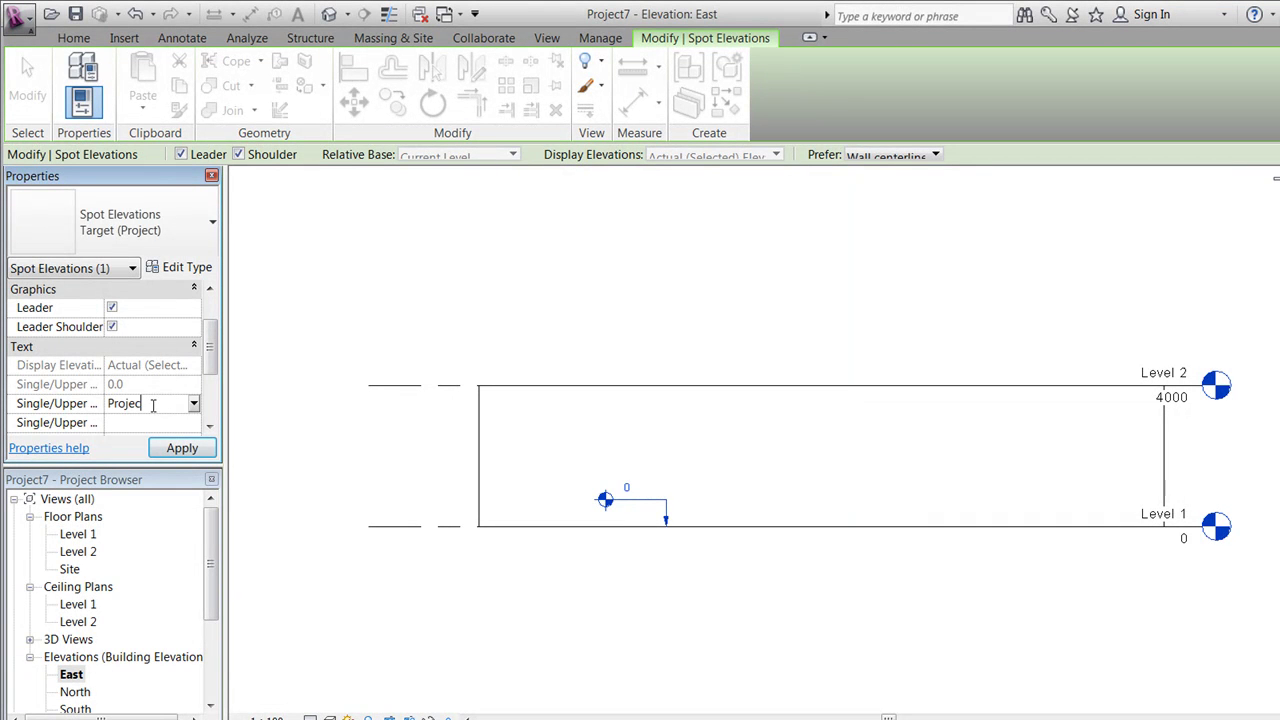
click(172, 451)
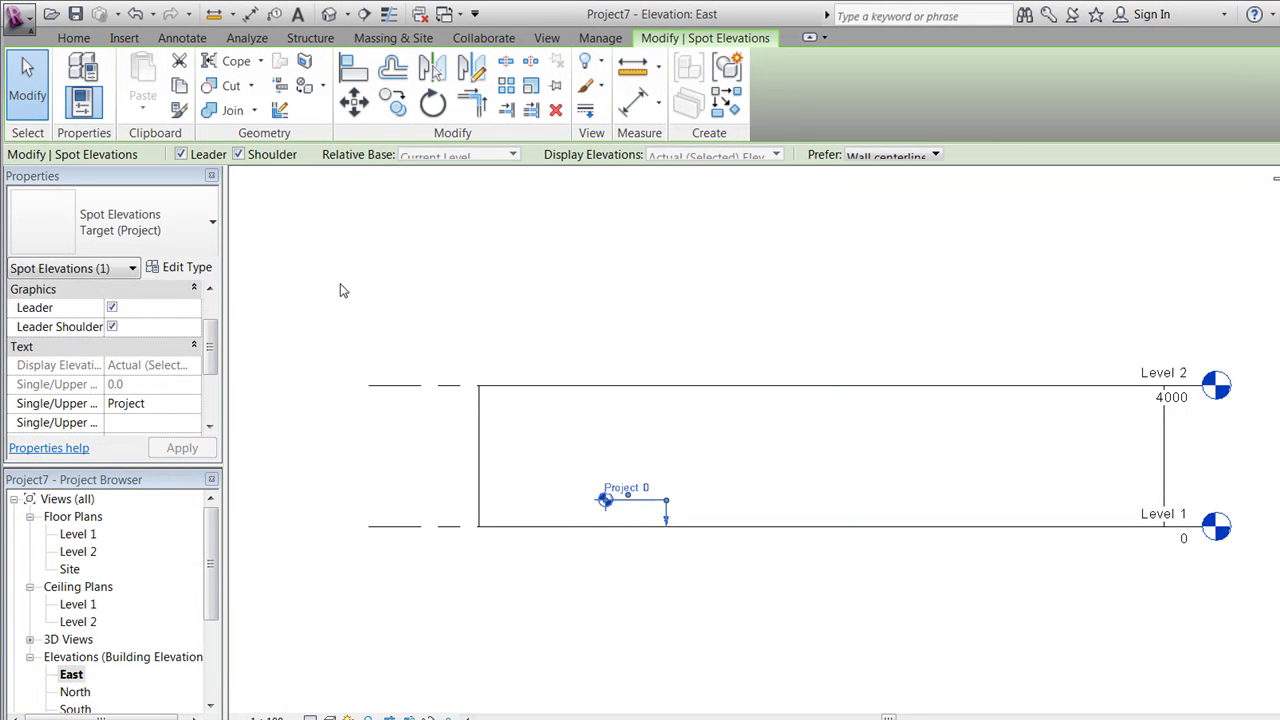
key(Escape)
scroll(340, 290, down, 1)
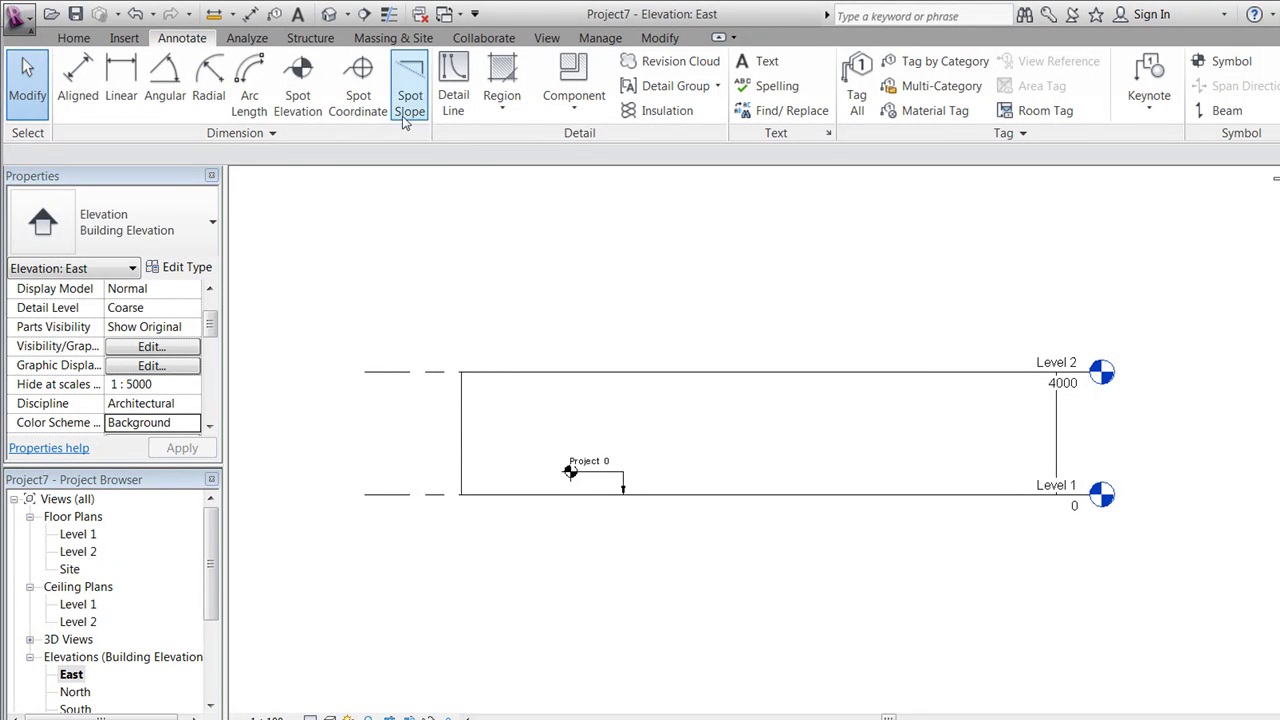
Place a Target (Relative) spot elevation on Level 1, left of the wall, relative to Level 1.
click(296, 98)
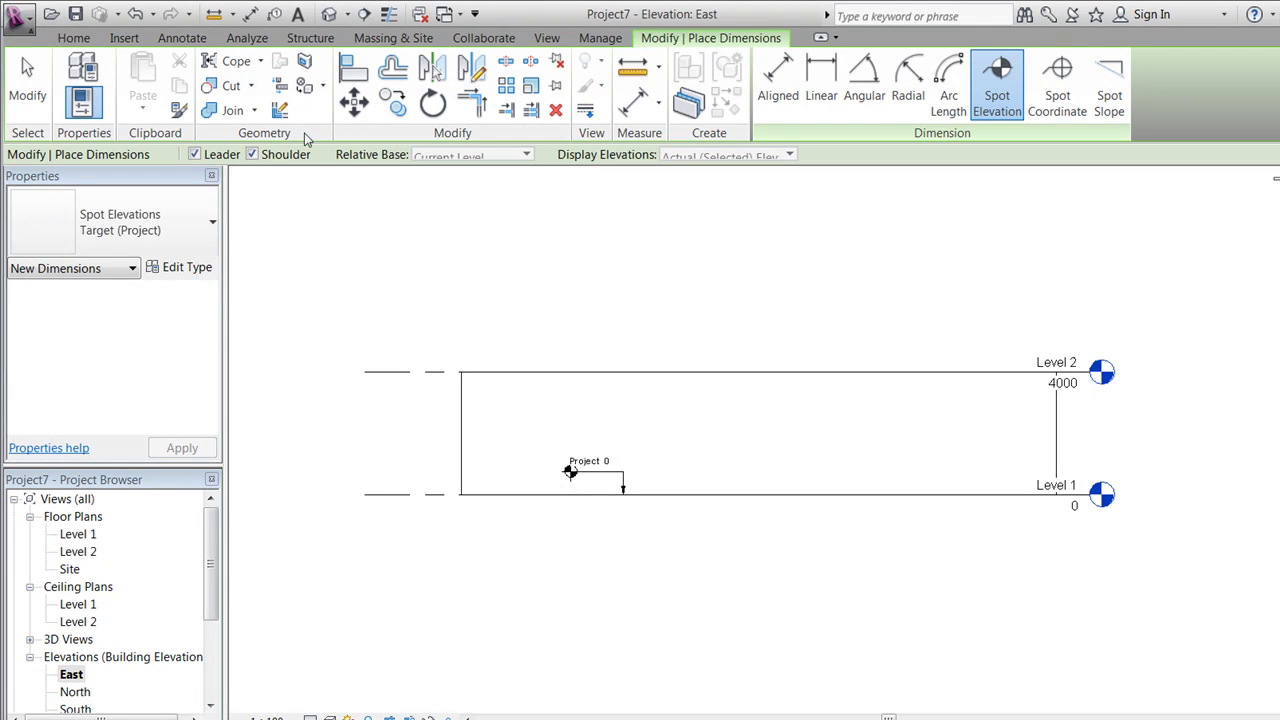
click(178, 232)
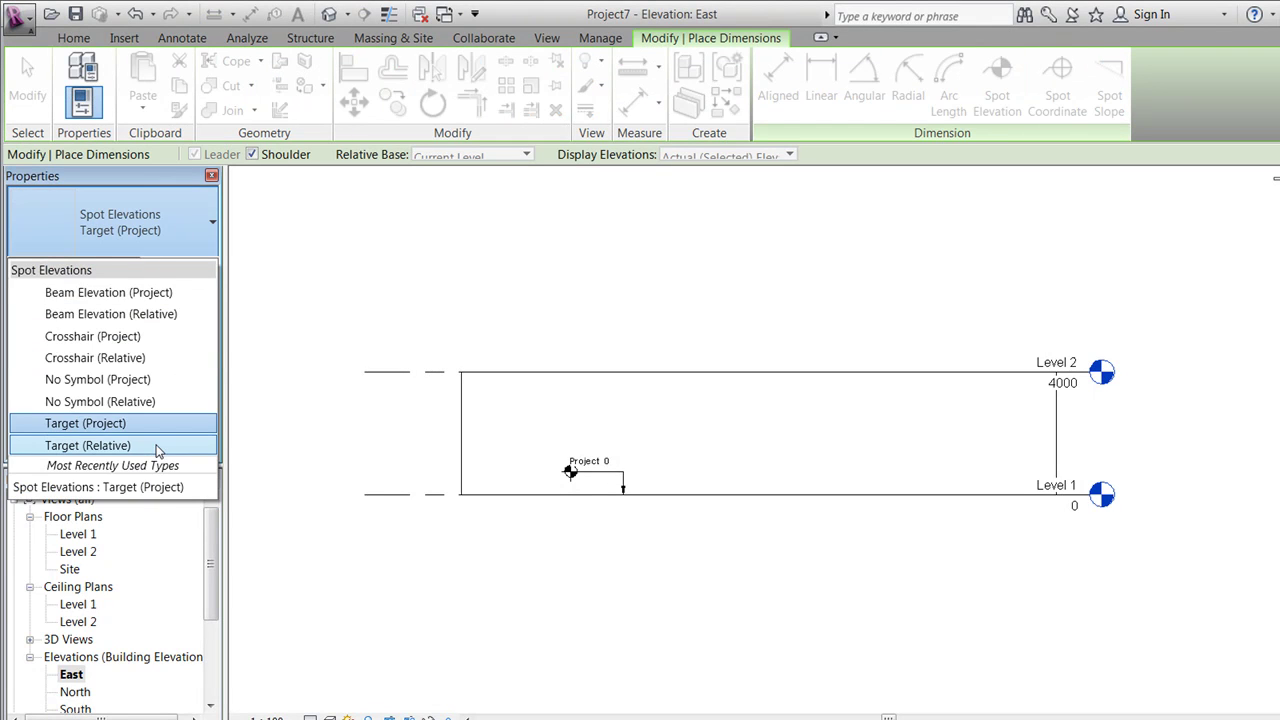
click(90, 446)
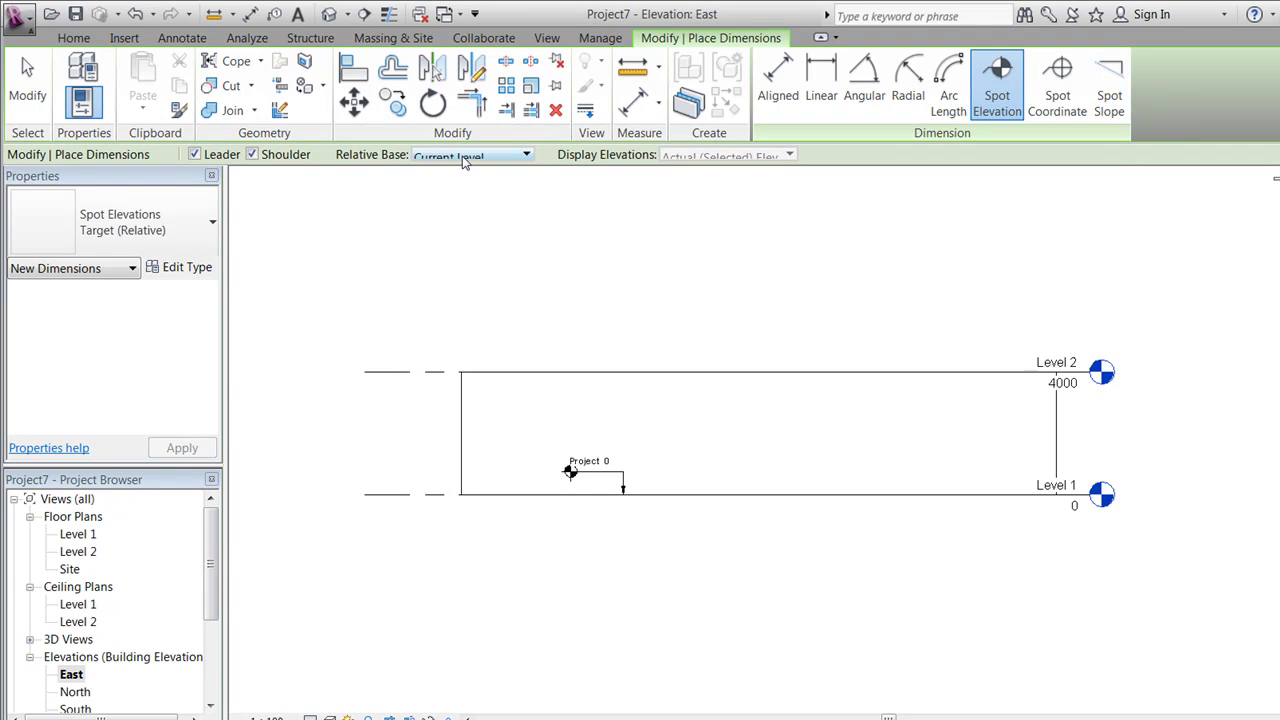
click(463, 158)
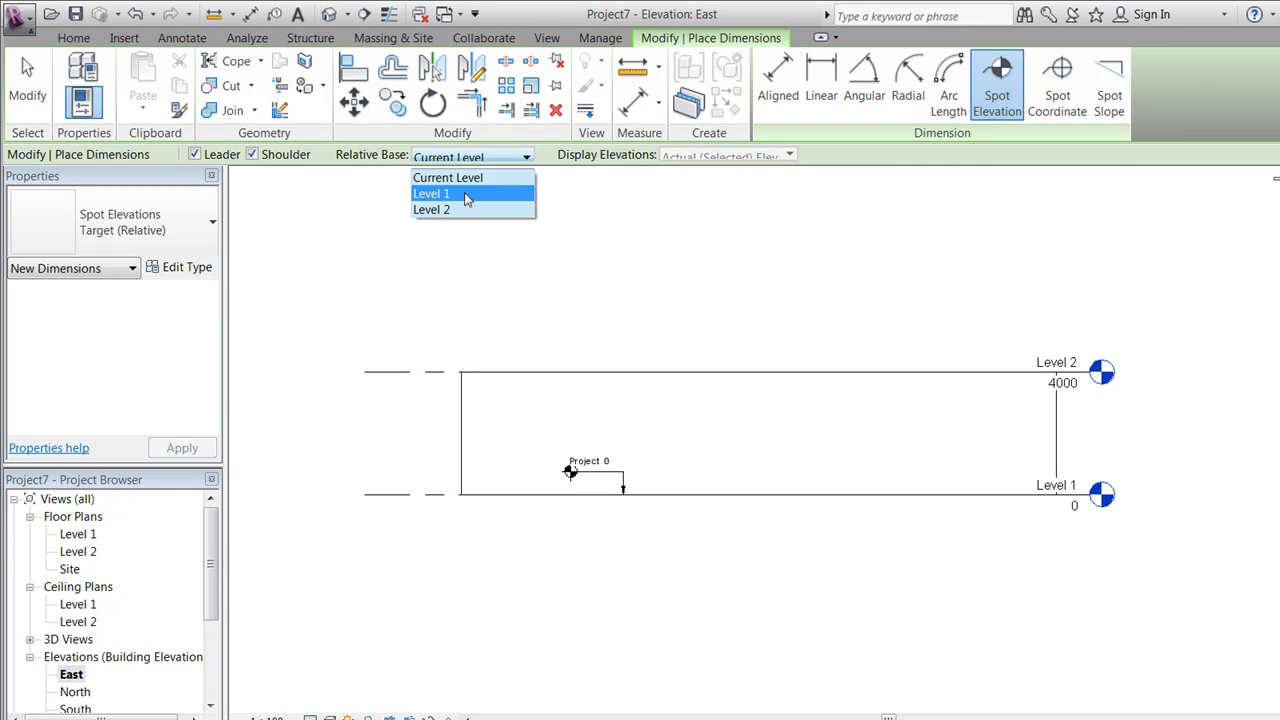
click(465, 194)
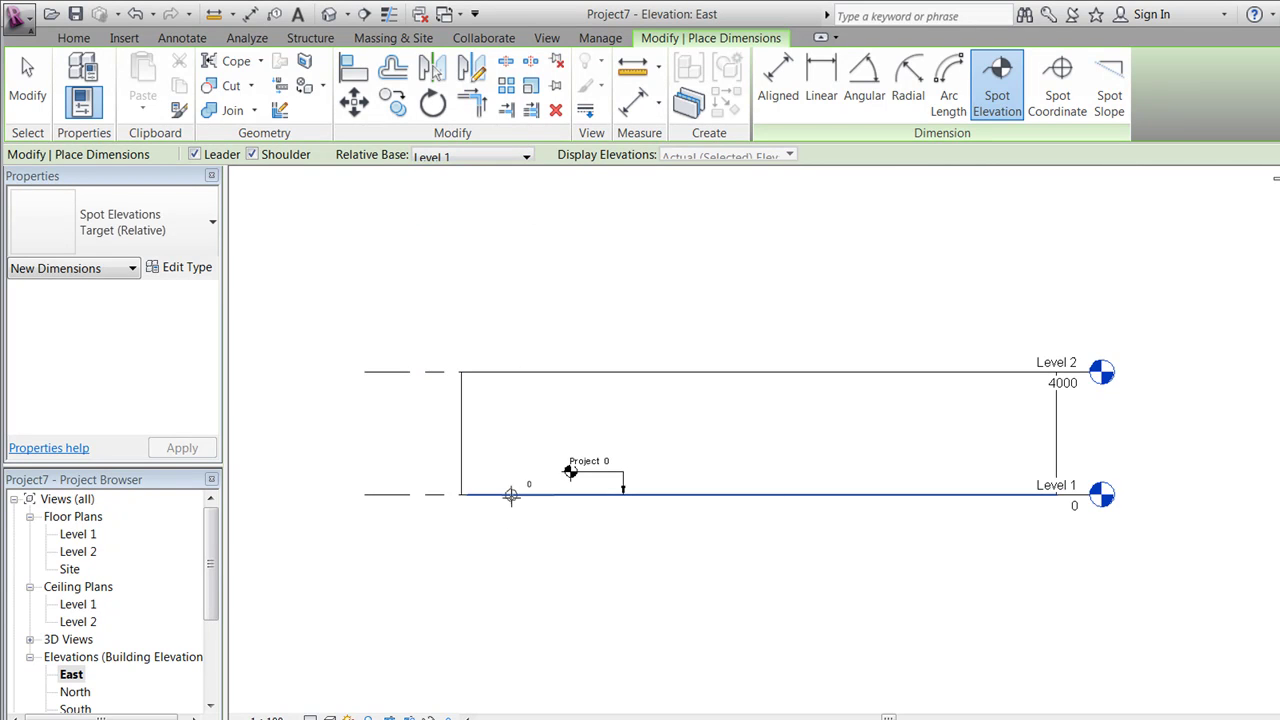
click(511, 495)
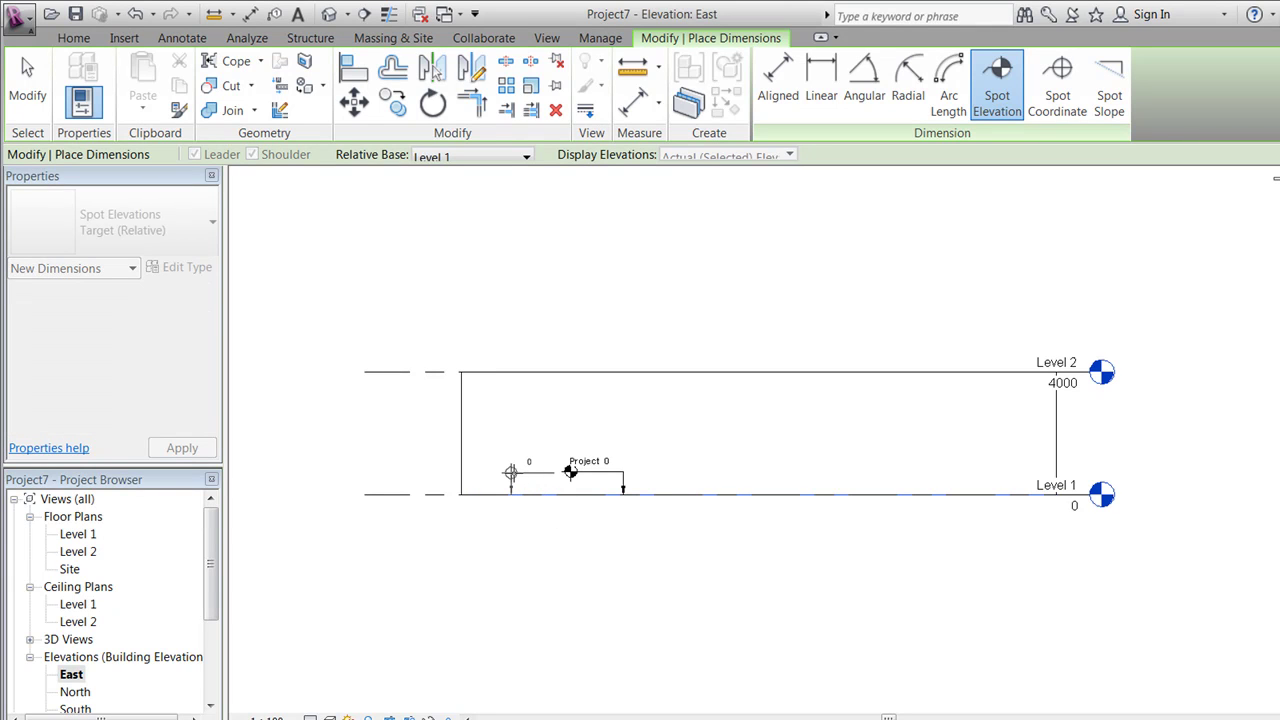
click(511, 472)
click(393, 472)
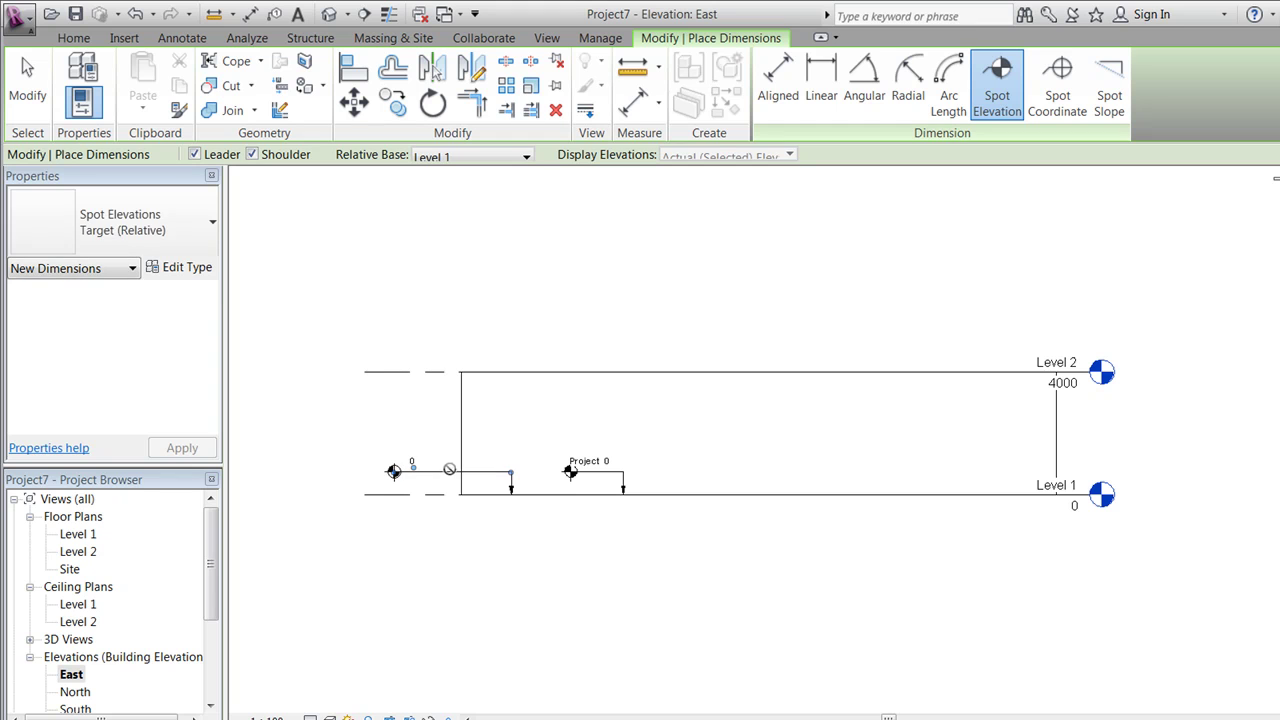
click(27, 82)
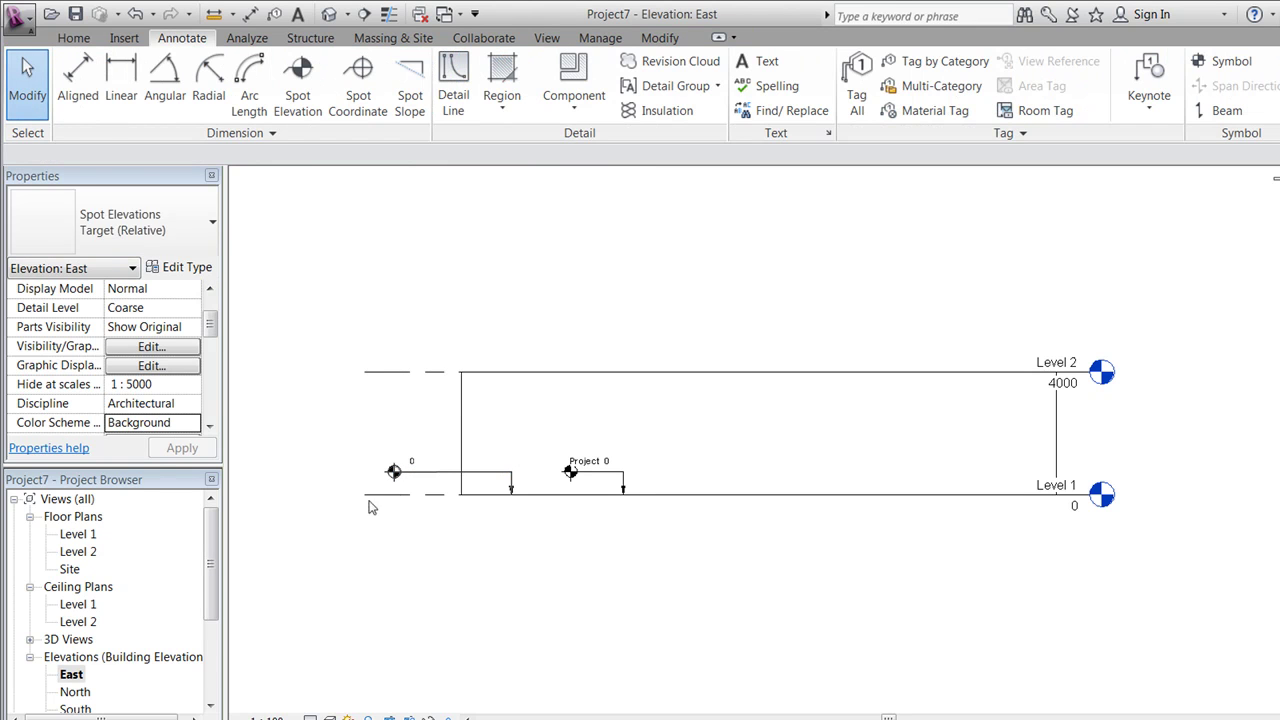
Prefix the new spot elevation with 'Relative' and select the Level 1 line.
click(393, 472)
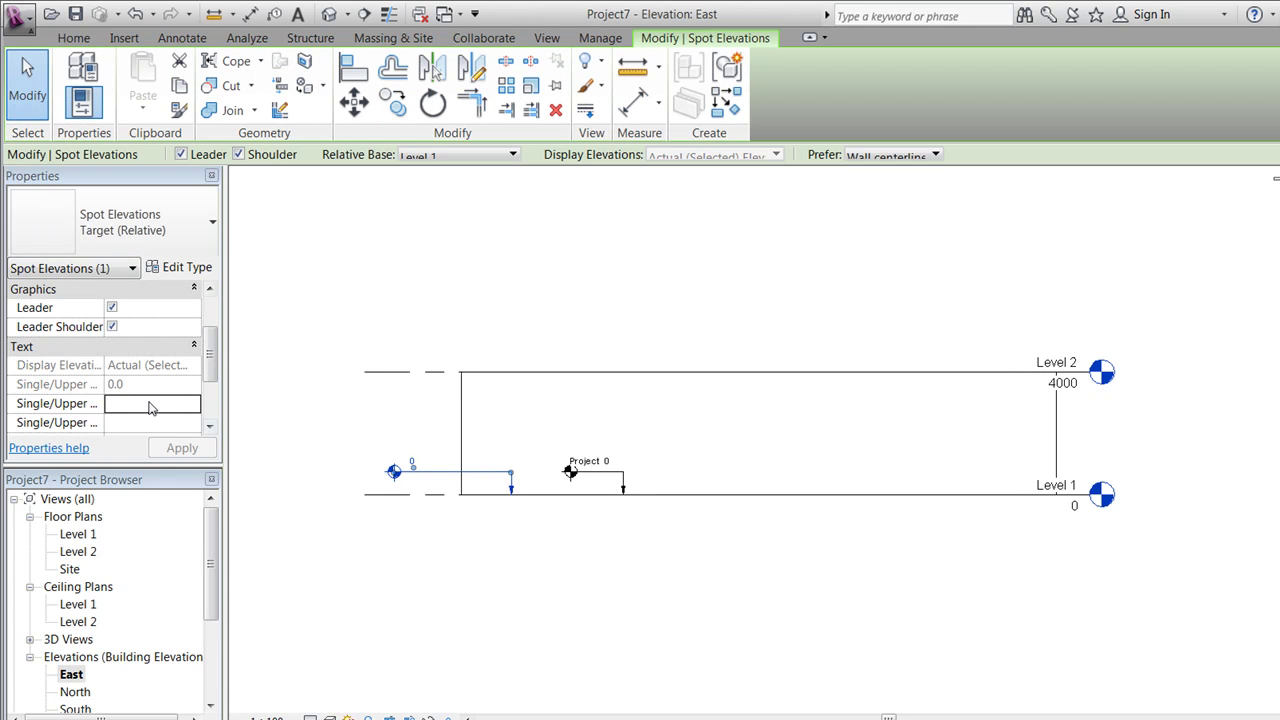
click(154, 403)
text(Real)
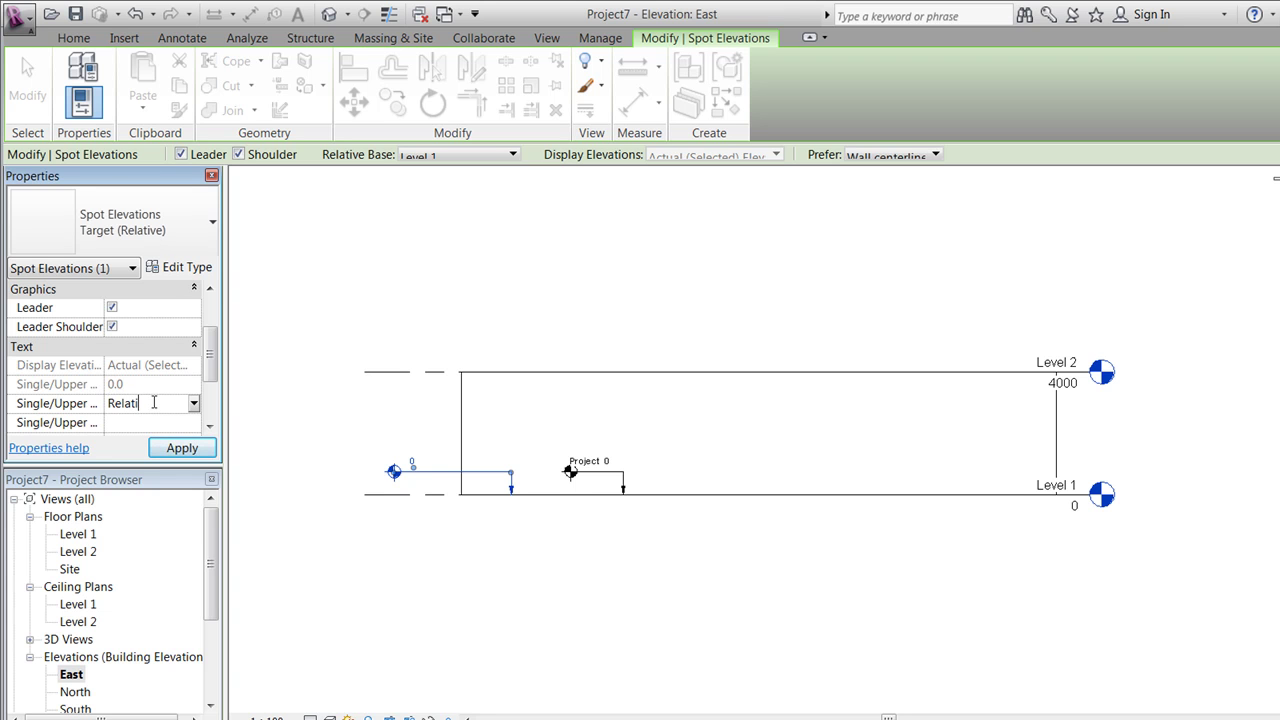
click(182, 448)
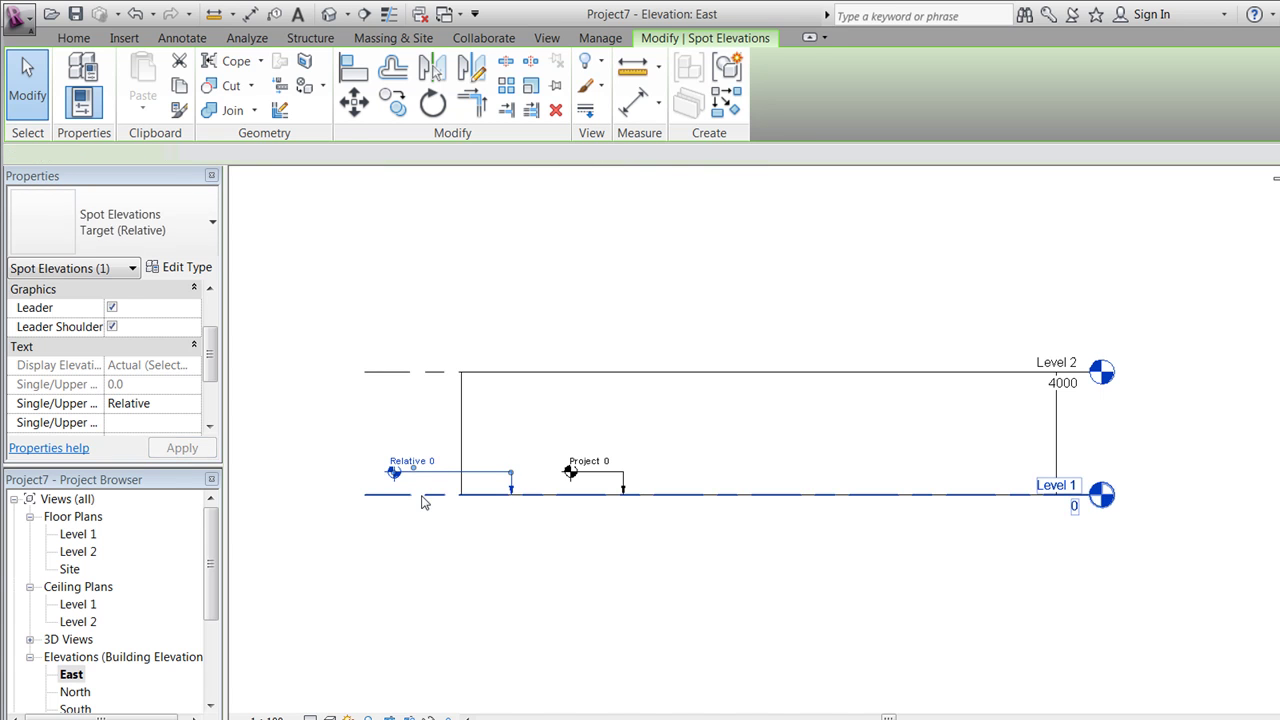
click(422, 495)
scroll(407, 292, down, 1)
Copy Level 1 down 10000 with CO and rename the new level Dummy.
key(c)
key(o)
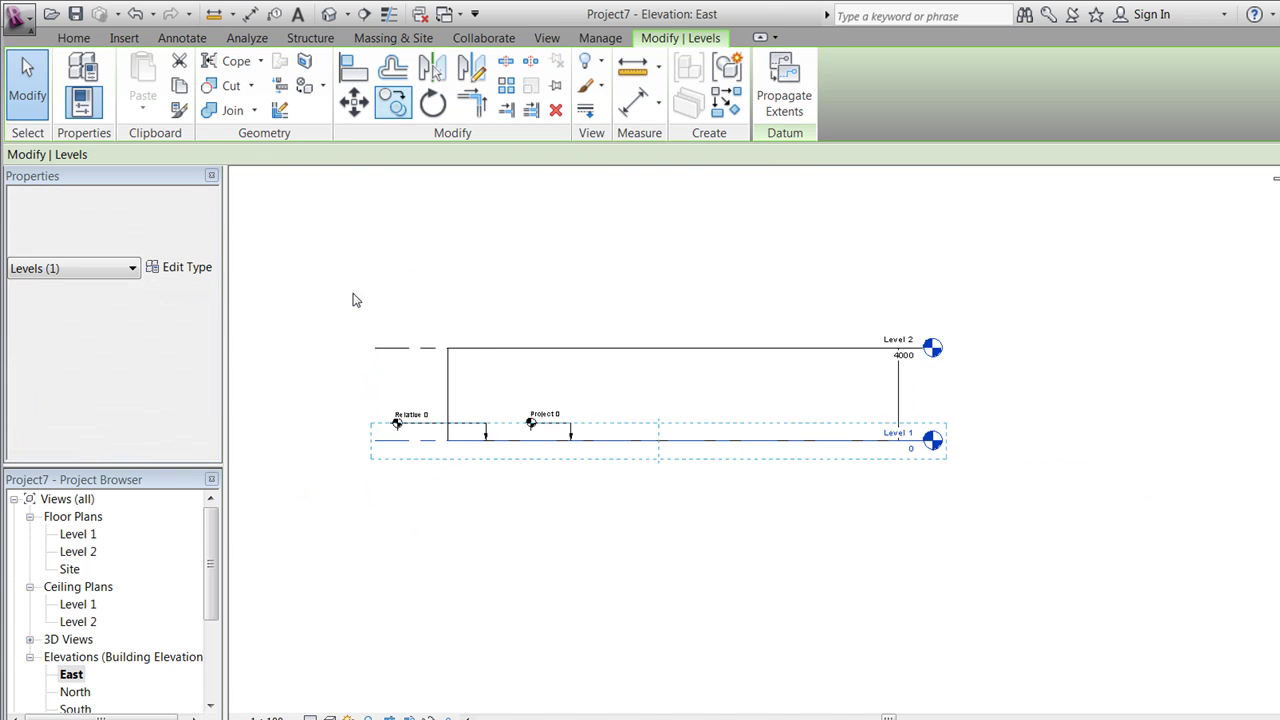
click(346, 312)
text(10000)
key(Return)
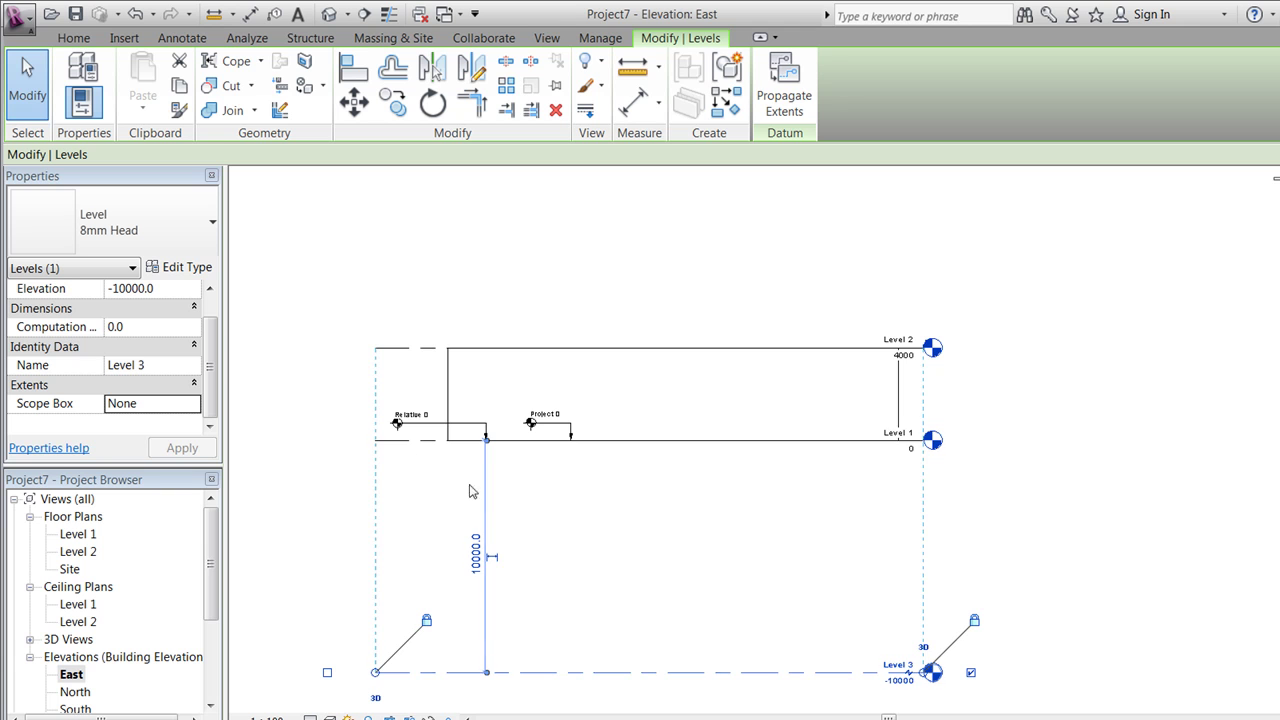
click(899, 666)
text(Dummy)
key(Return)
click(1044, 542)
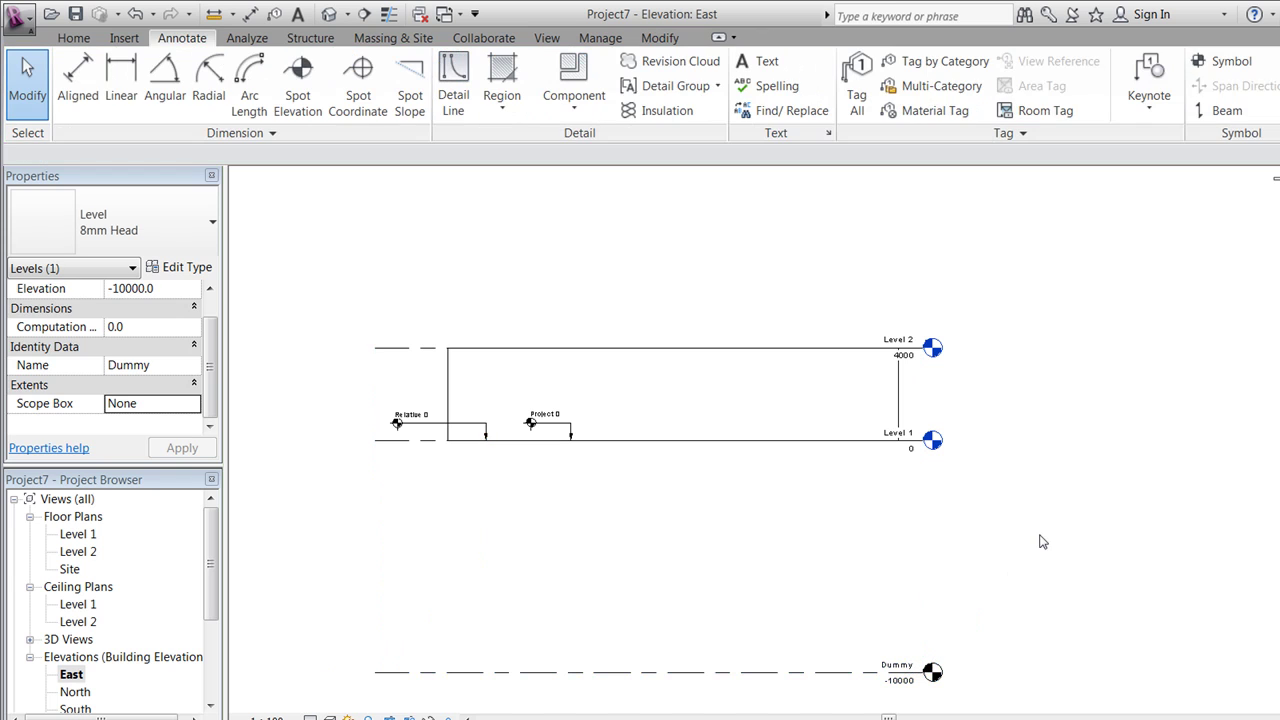
Set the Relative spot elevation's base level to Dummy, so it reads Relative 10000.
click(435, 427)
click(450, 156)
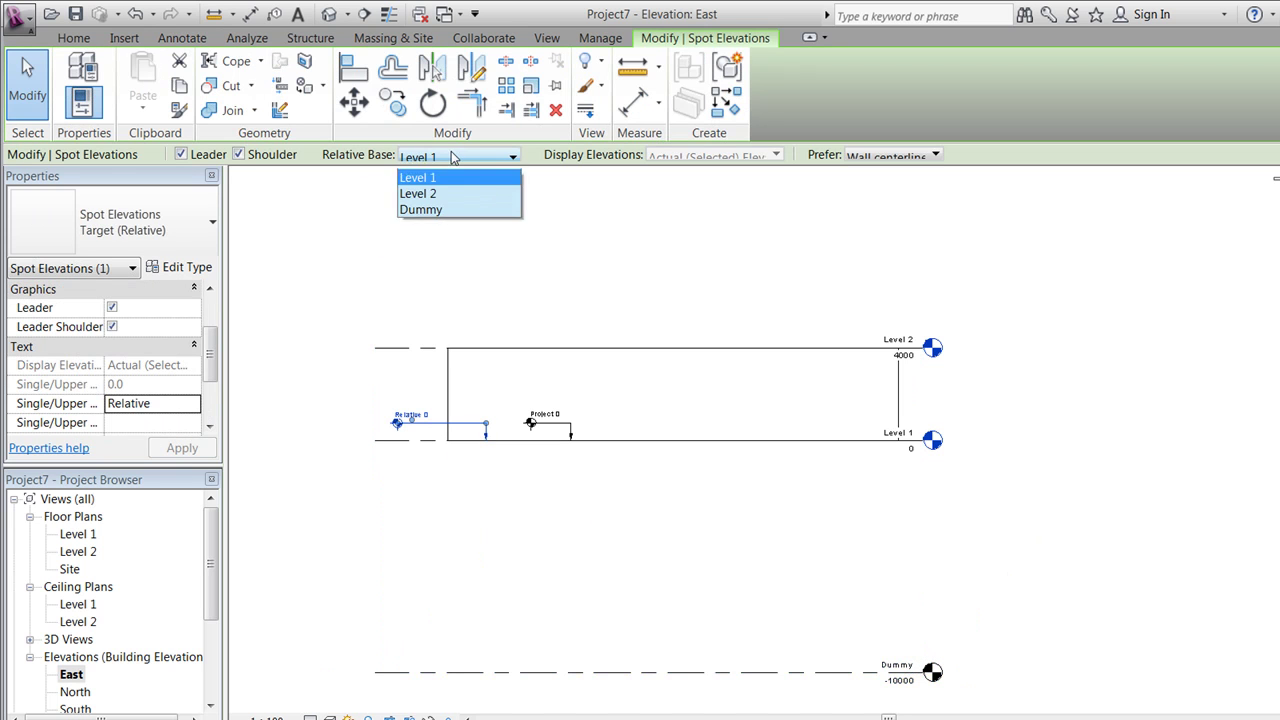
click(443, 224)
click(457, 317)
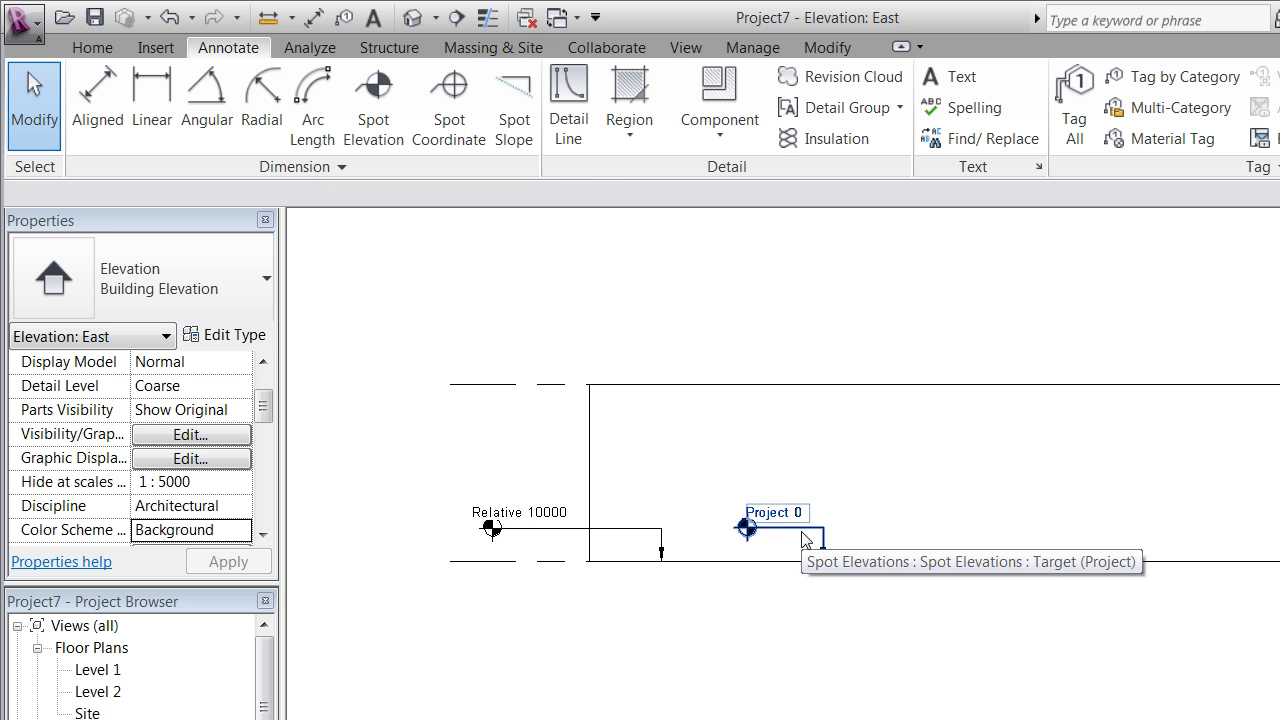
Try Specify Coordinates at Point on the level line, then cancel without changes.
click(754, 49)
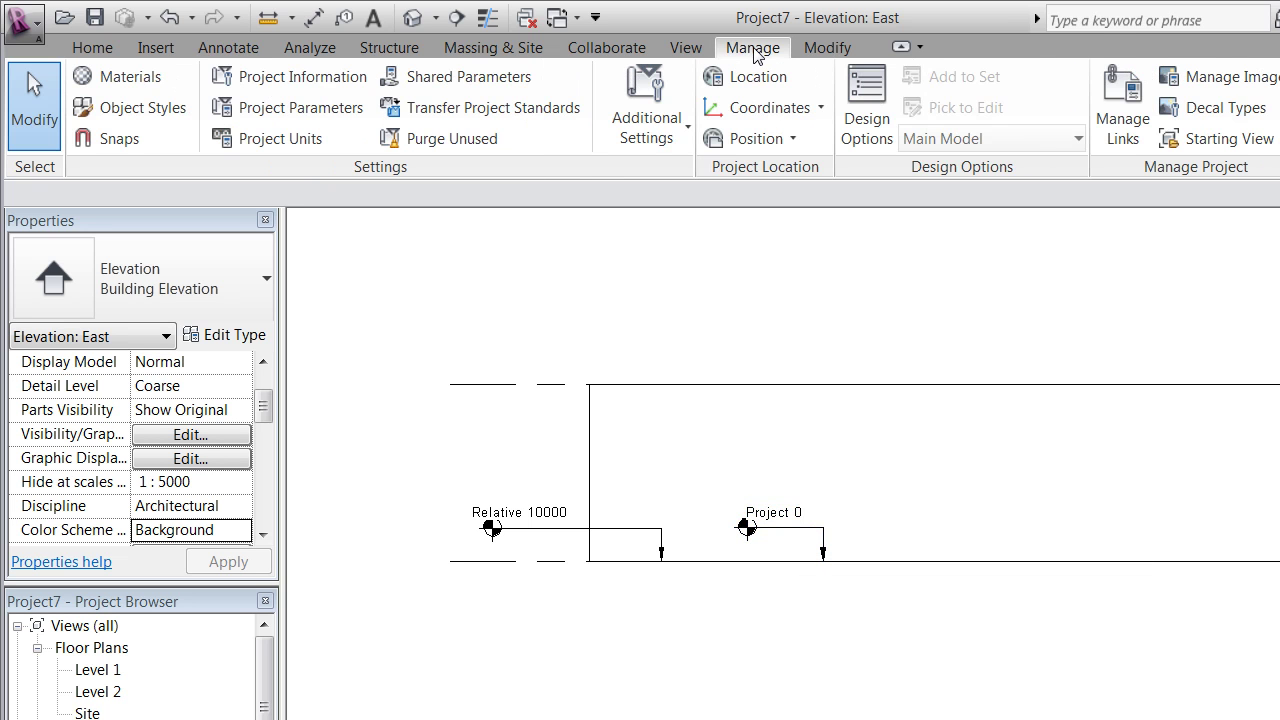
click(822, 112)
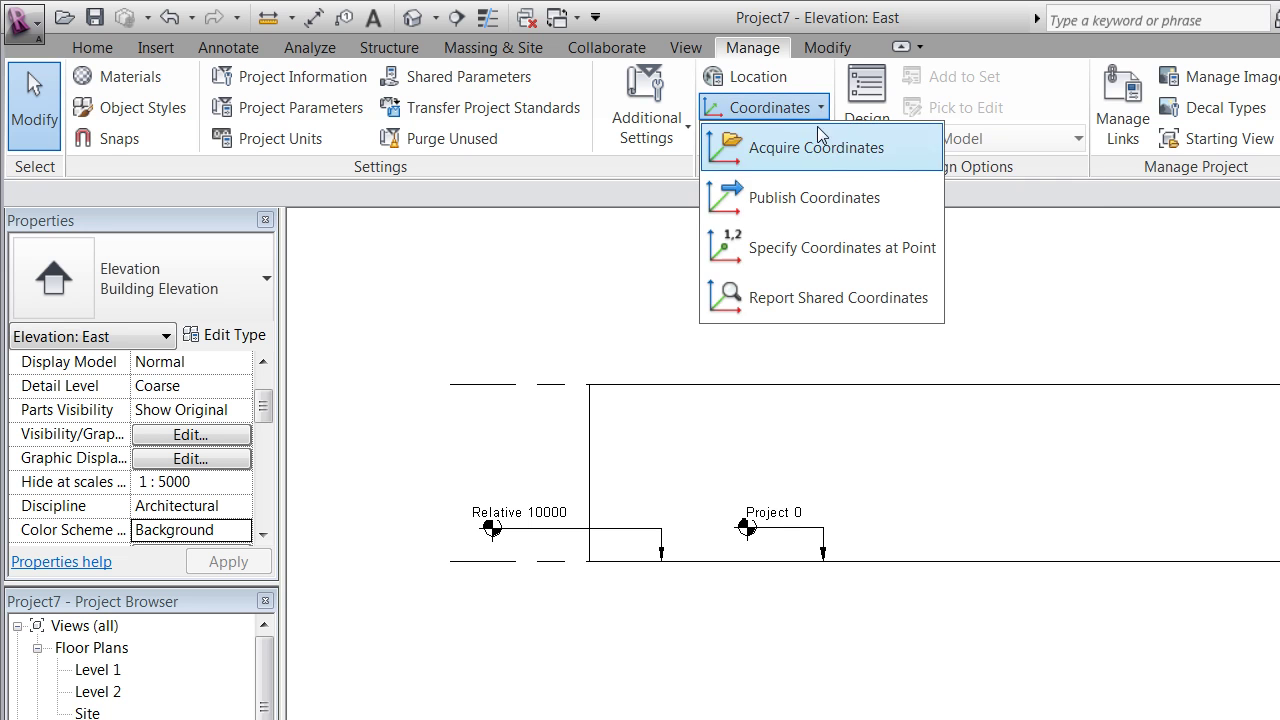
click(820, 250)
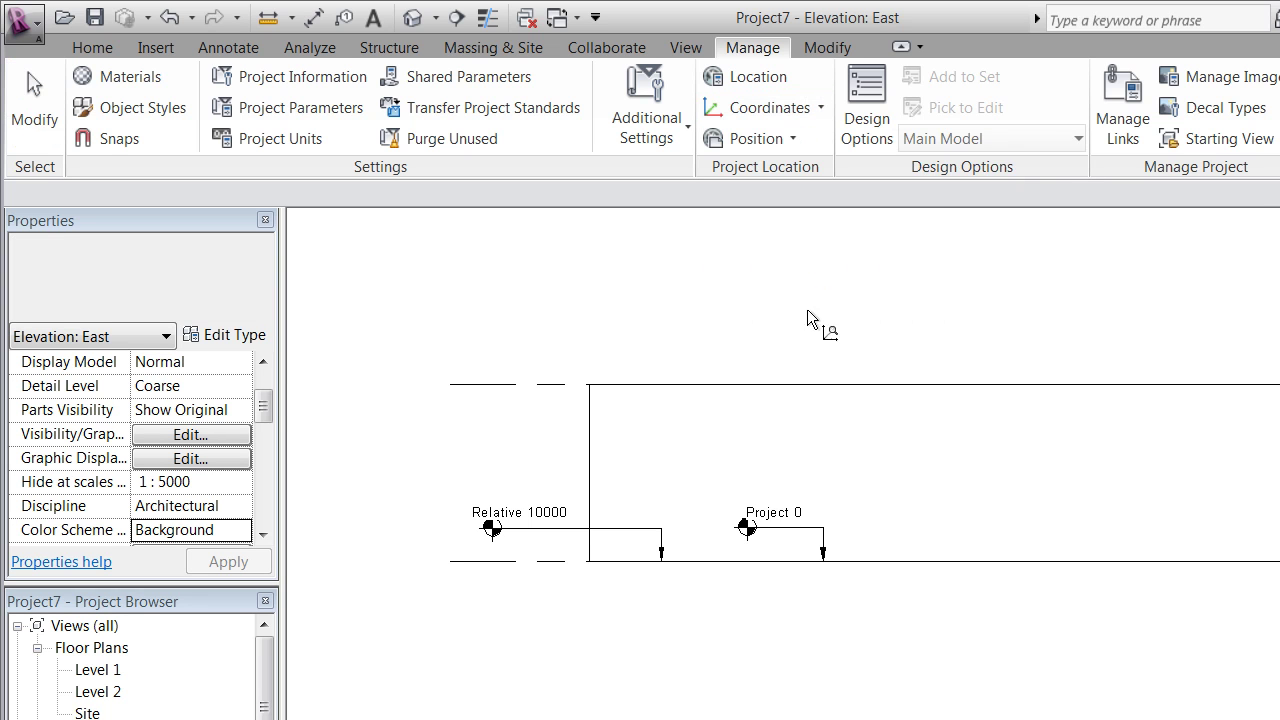
click(731, 562)
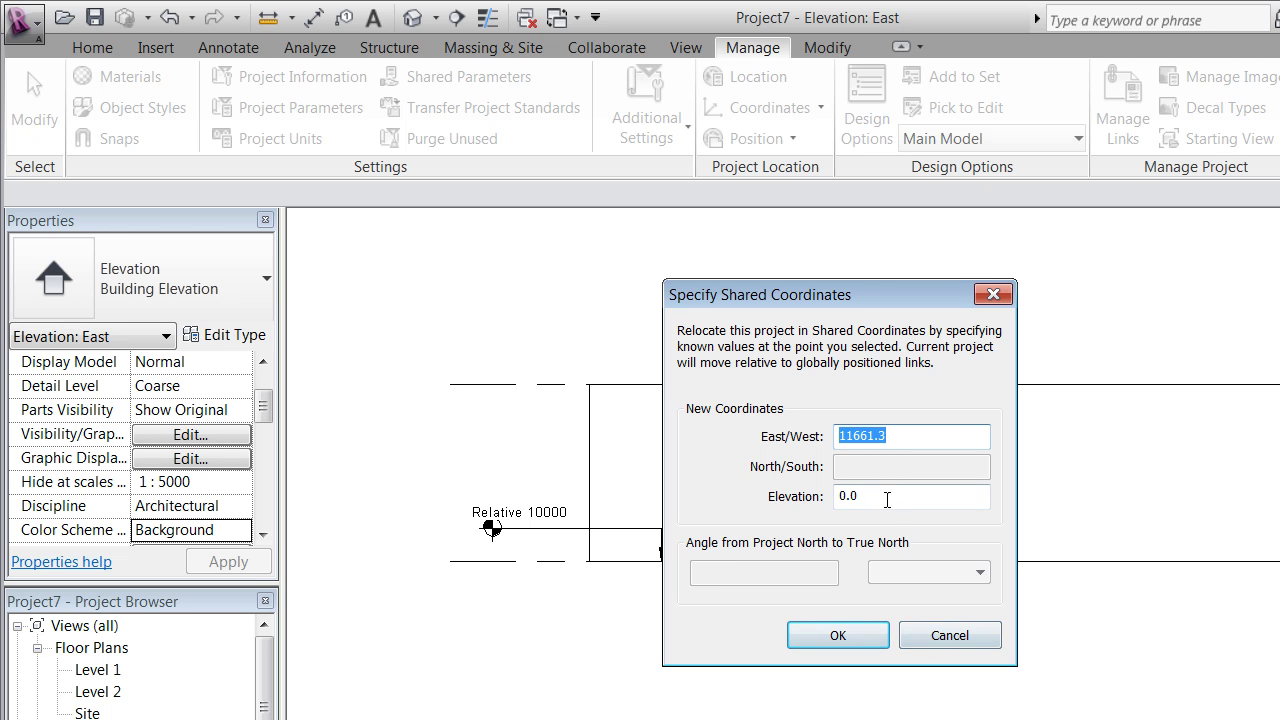
click(949, 636)
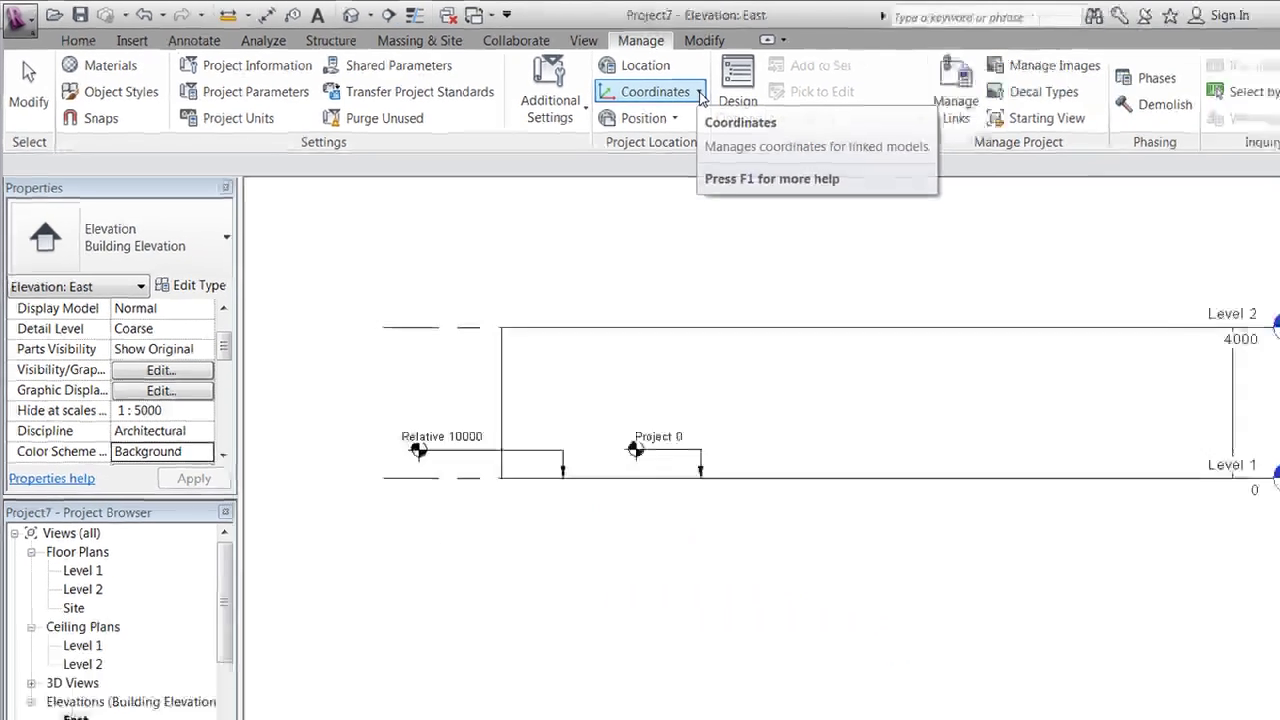
Specify shared coordinates at the Level 1 point with an elevation of 17650.
click(699, 92)
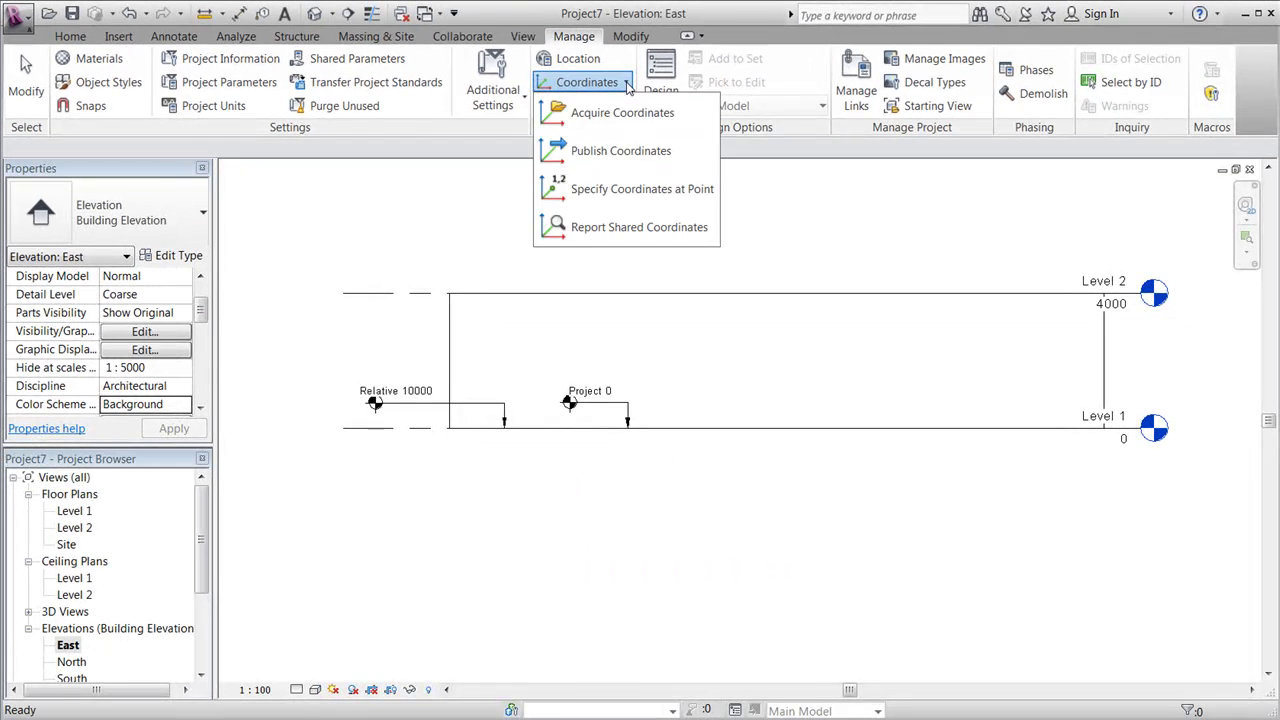
click(636, 227)
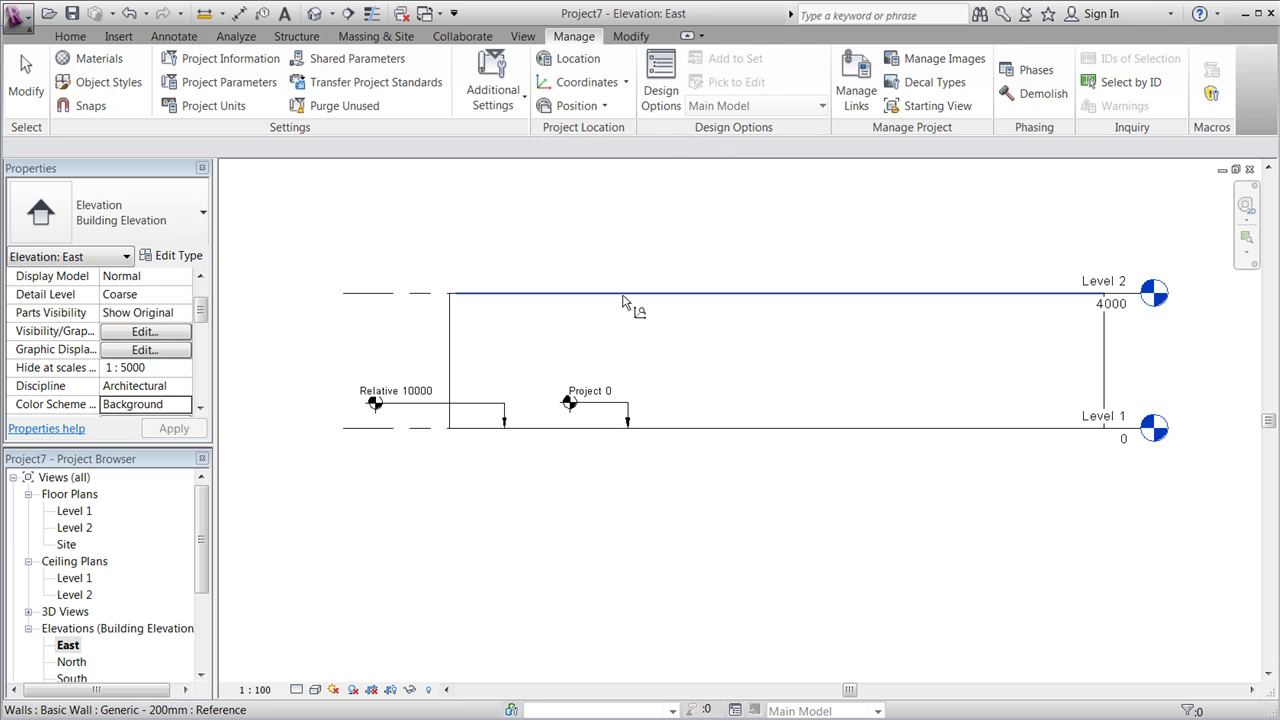
click(420, 430)
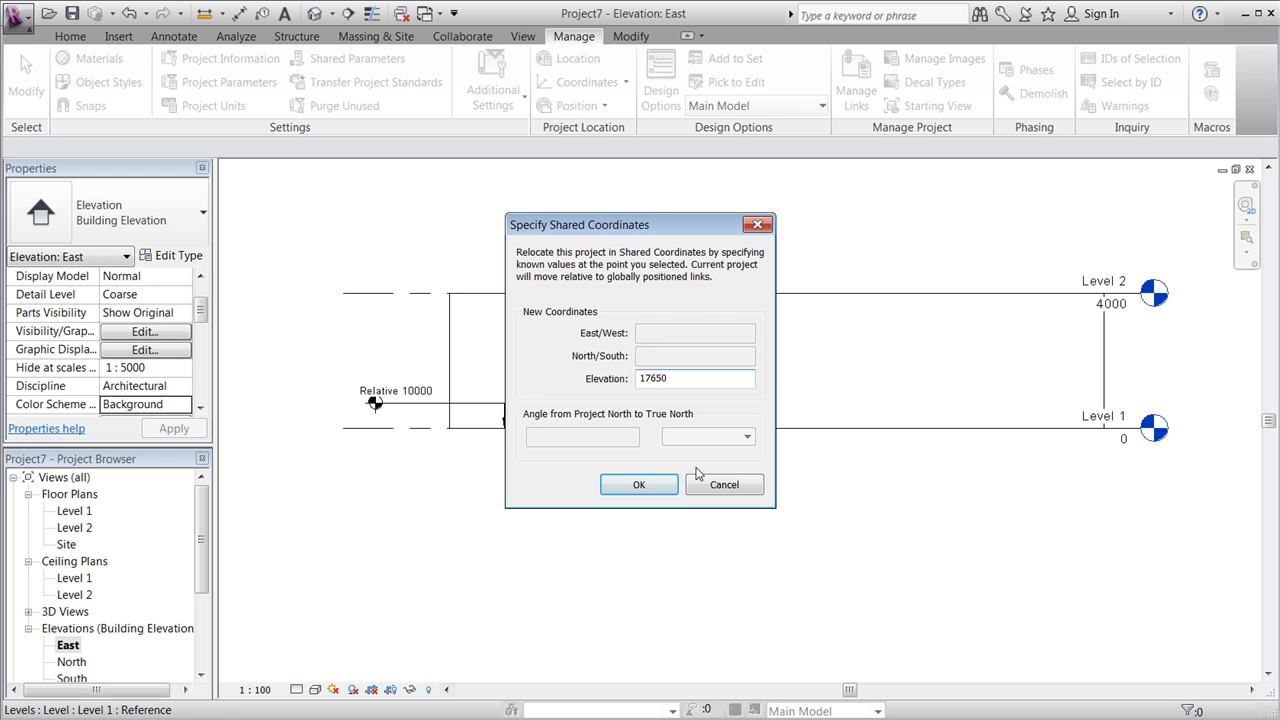
click(633, 487)
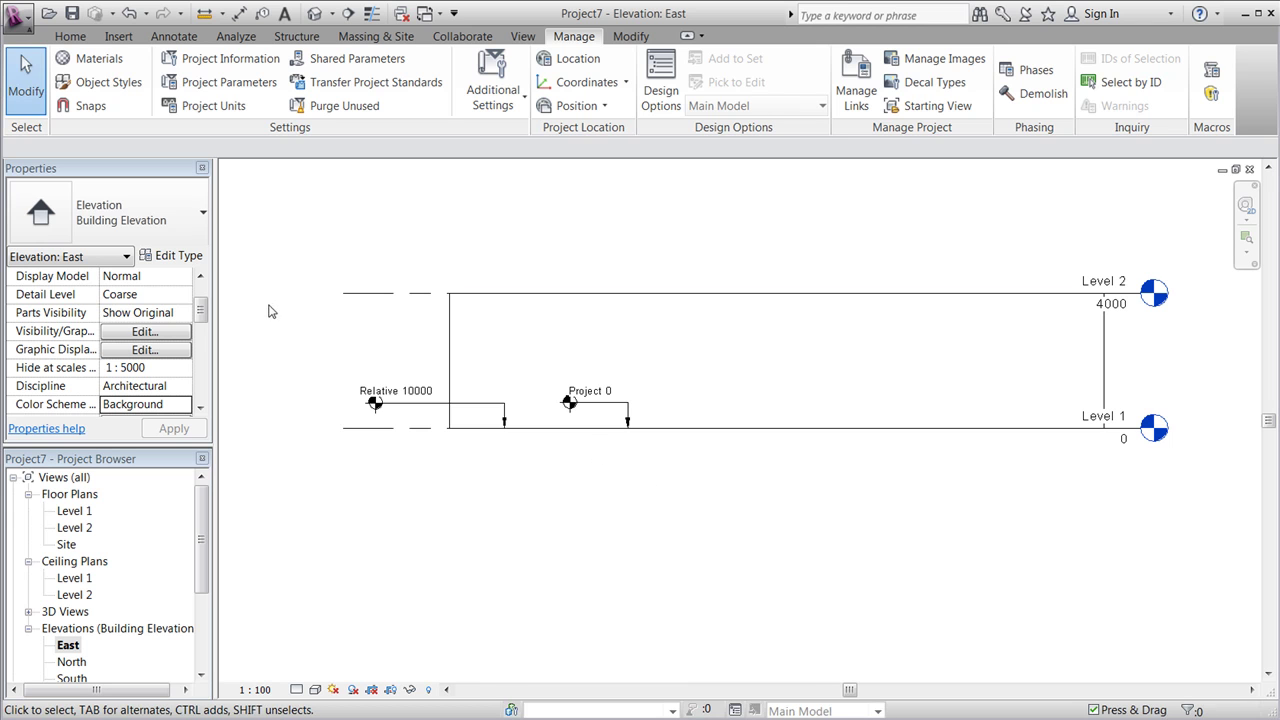
click(175, 210)
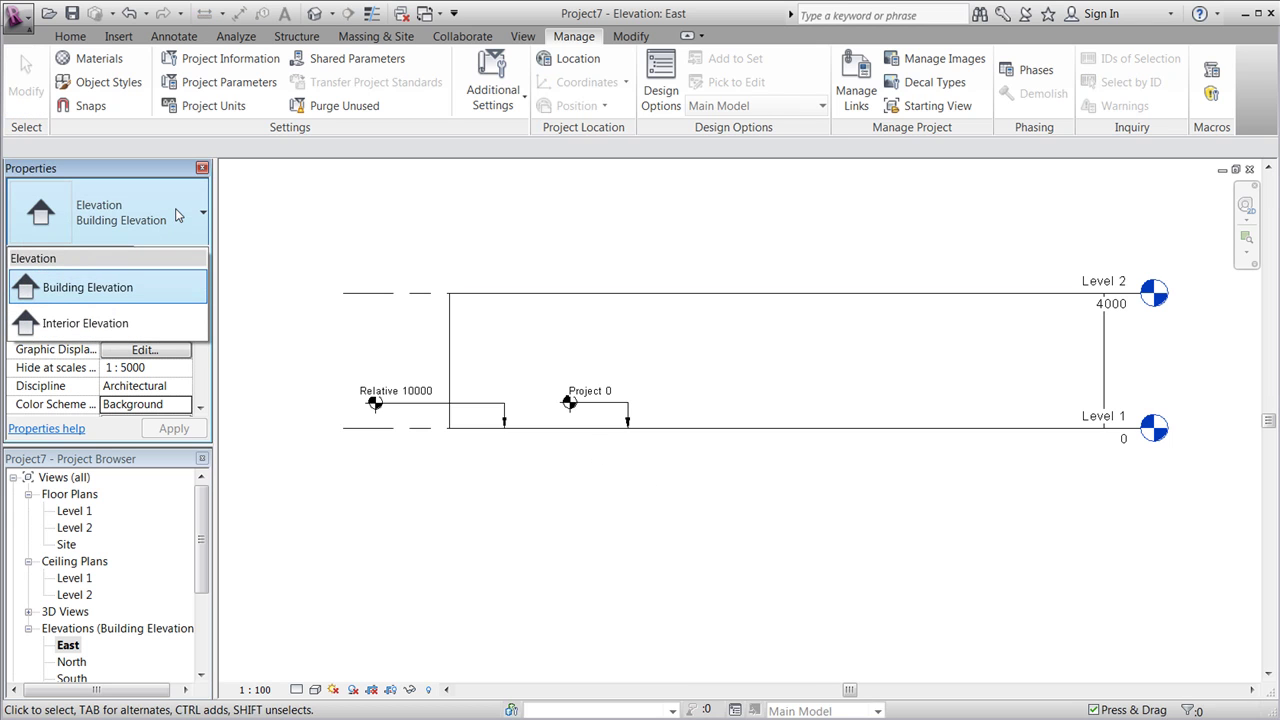
click(175, 215)
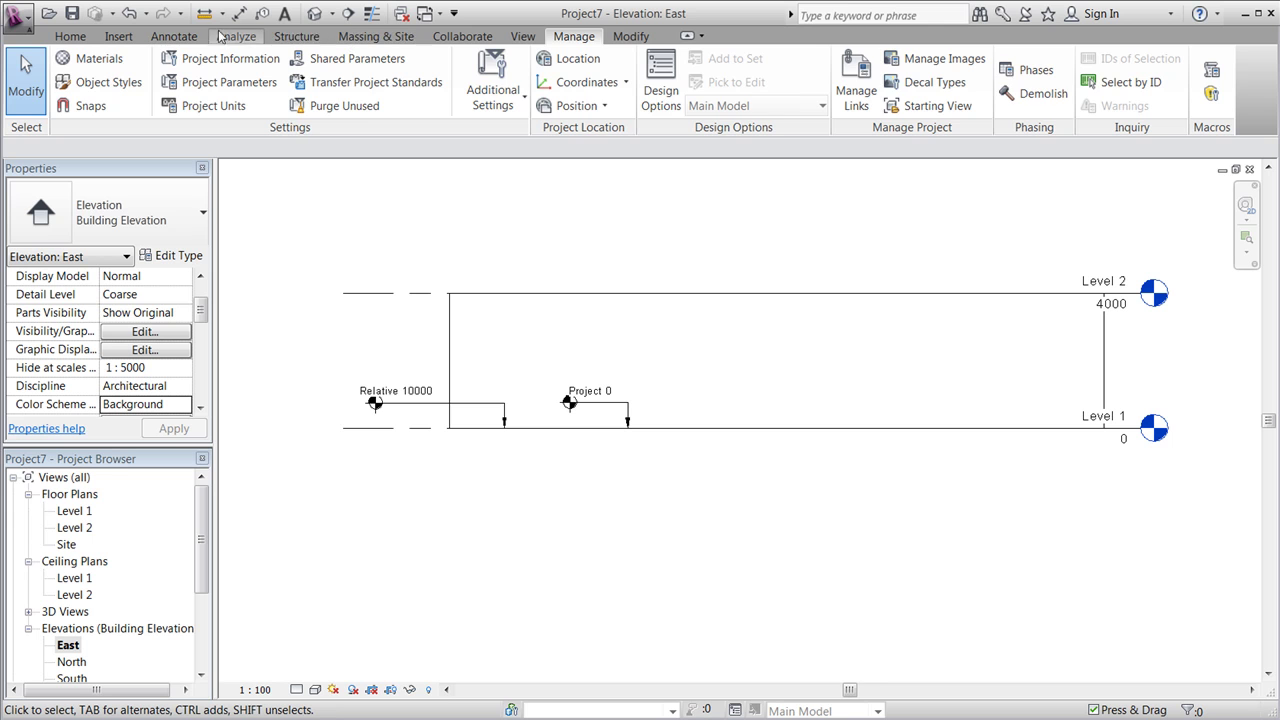
click(174, 36)
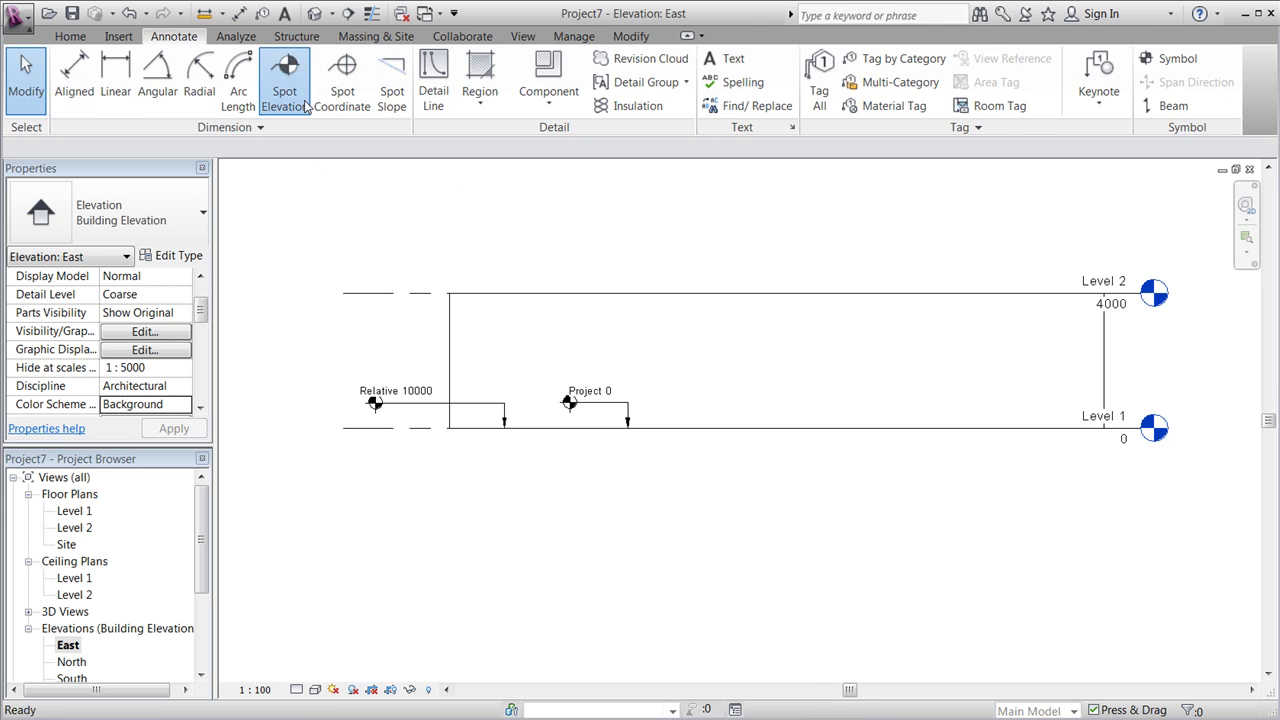
Duplicate the spot elevation type as 'Target (Shared/Absolute)' with Elevation Origin set to Shared.
click(305, 106)
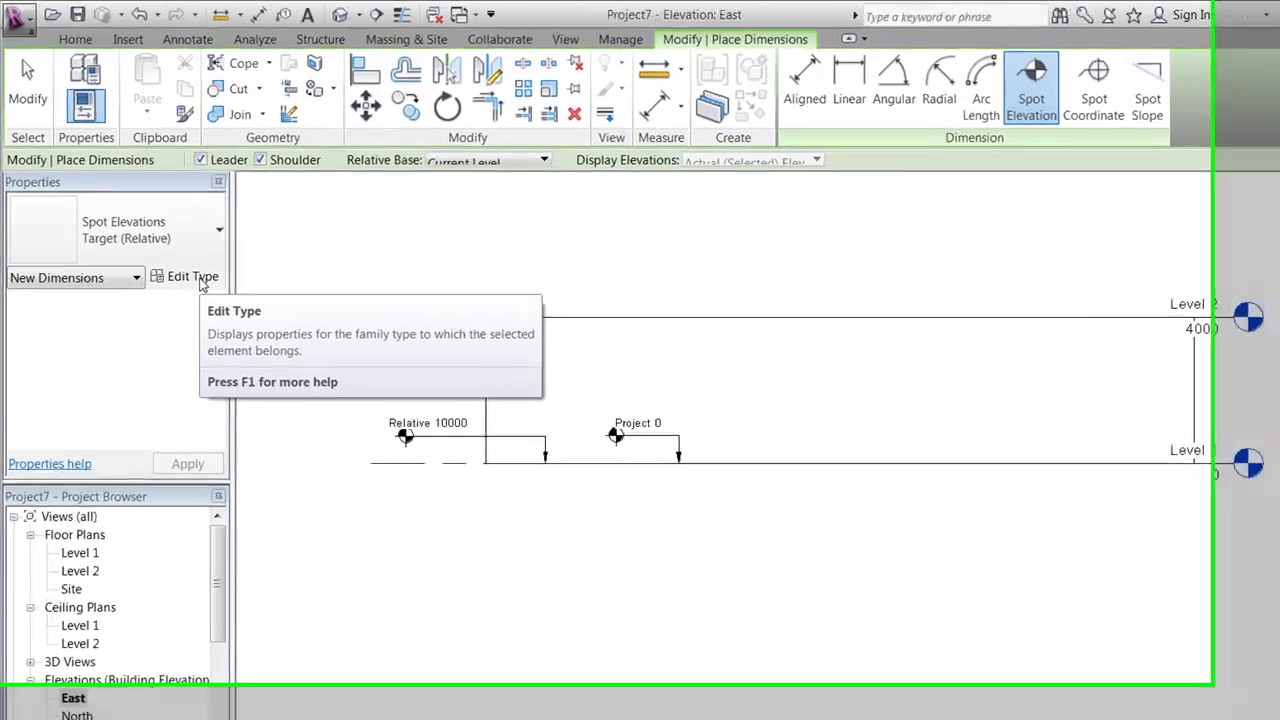
click(178, 256)
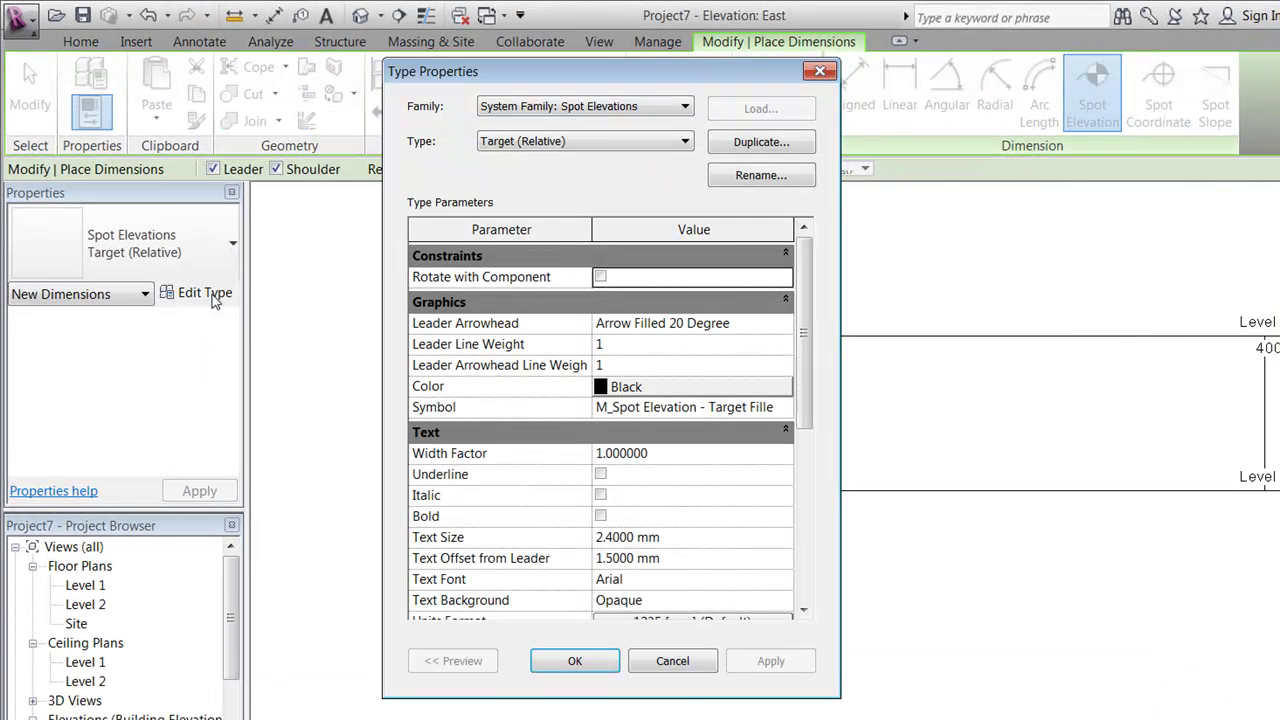
click(770, 143)
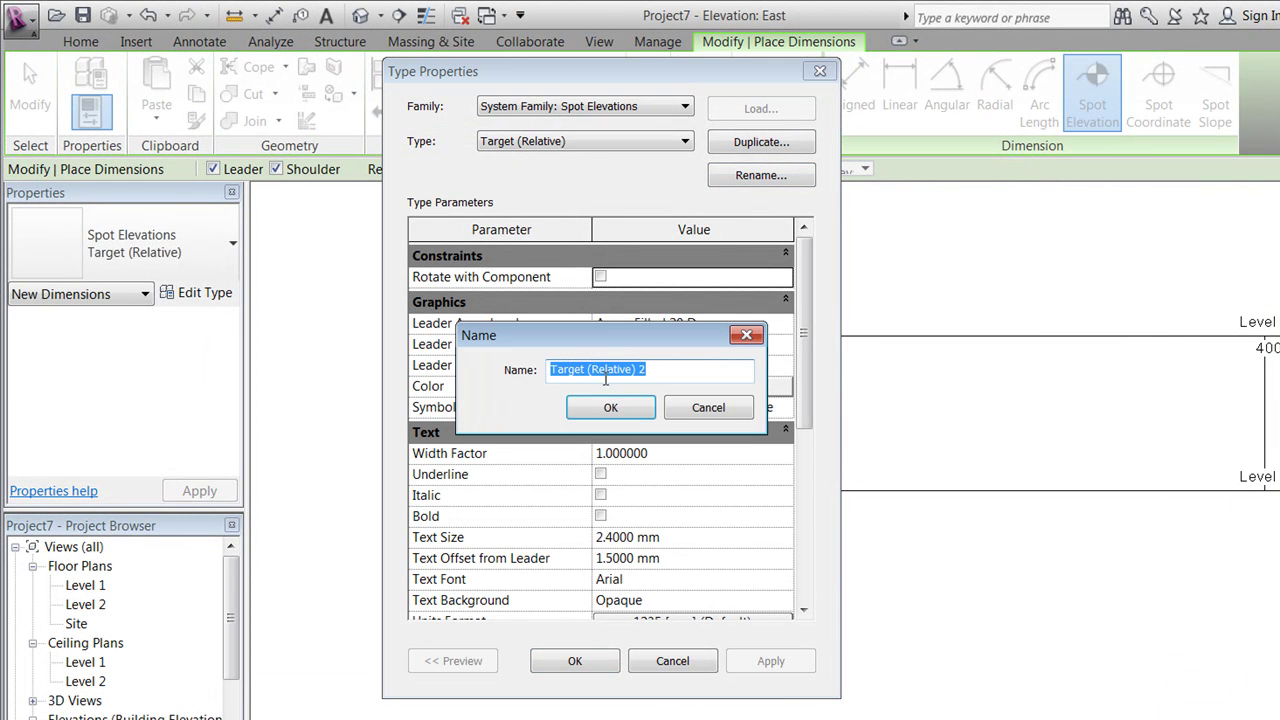
drag(593, 372, 625, 376)
text(Shared/Absolu)
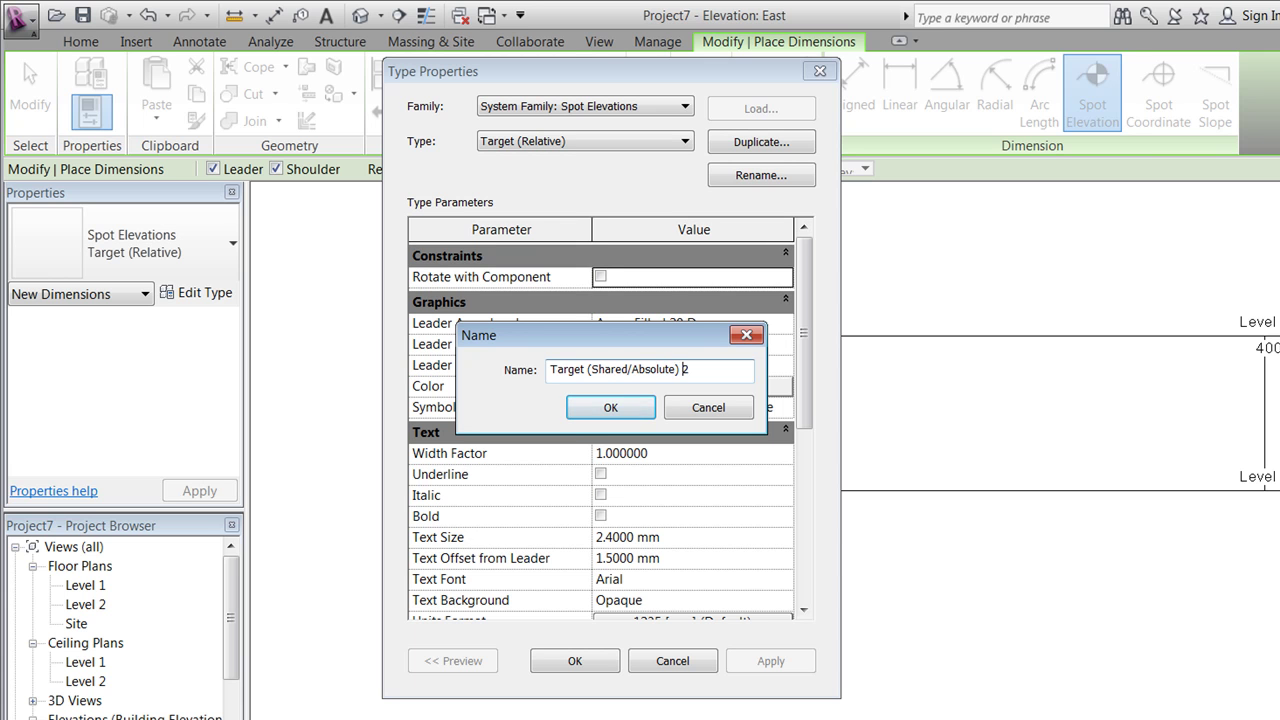
click(610, 408)
drag(802, 340, 801, 457)
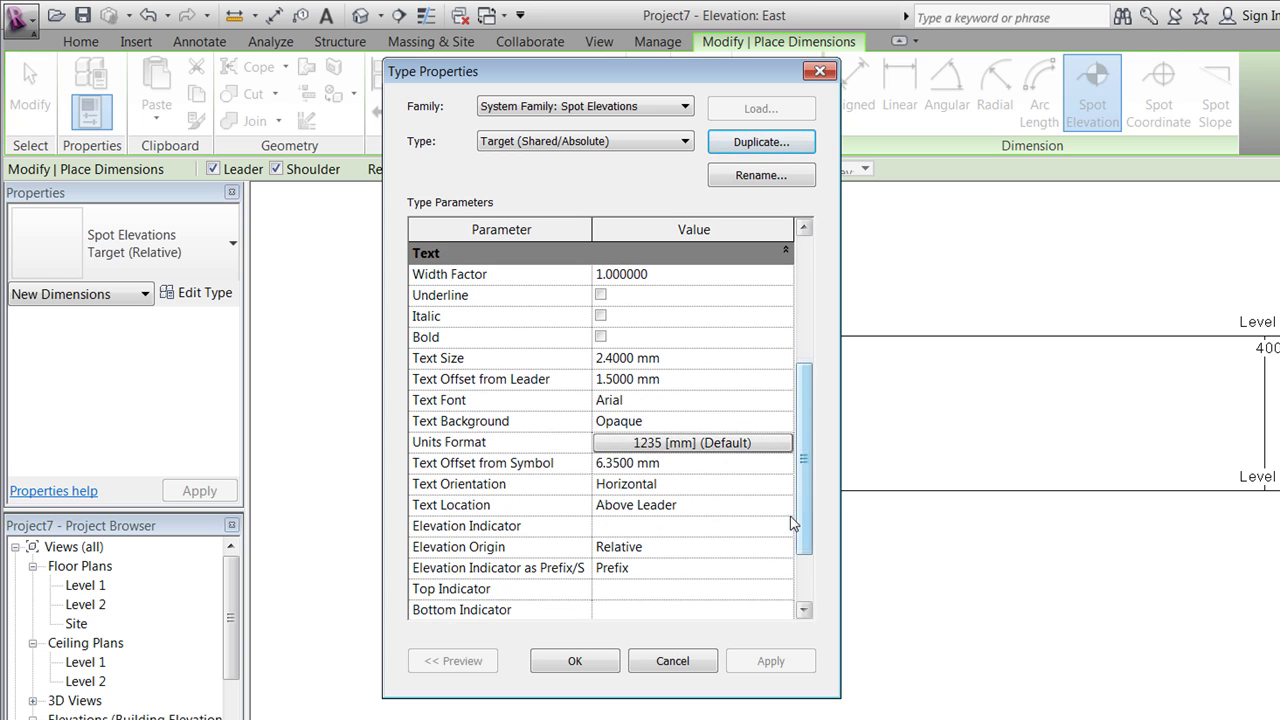
click(690, 547)
click(625, 586)
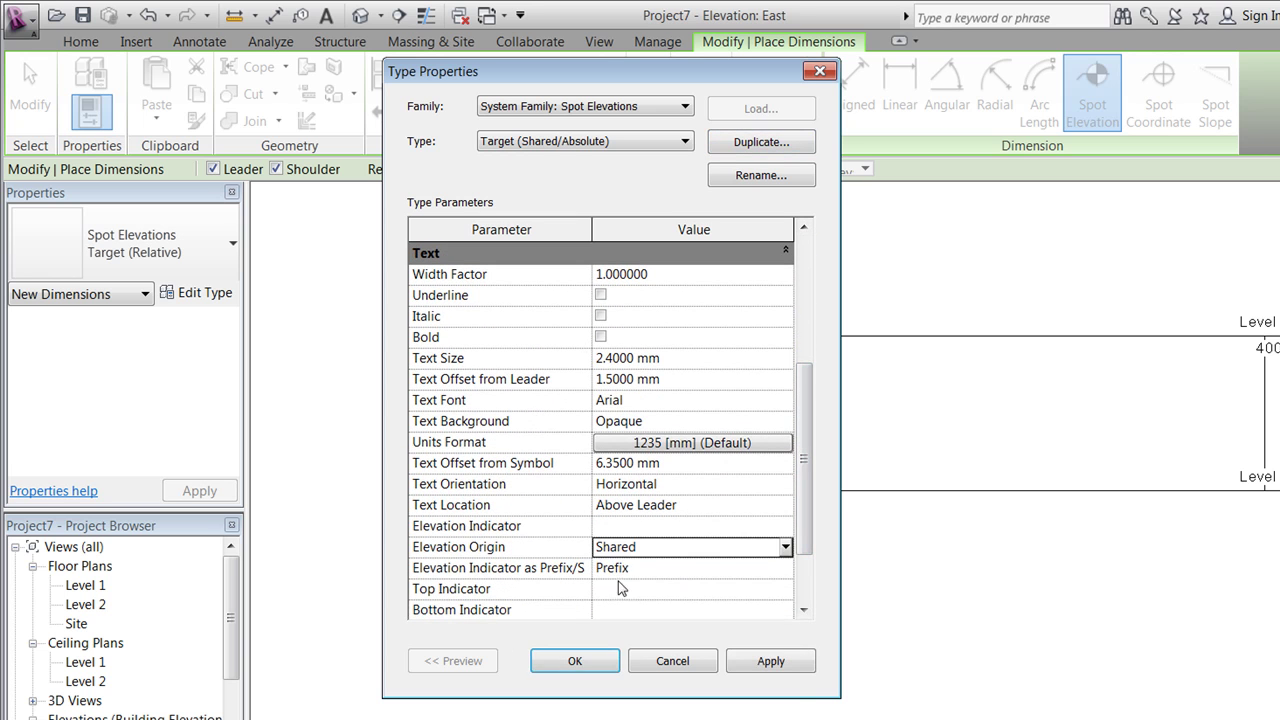
click(788, 667)
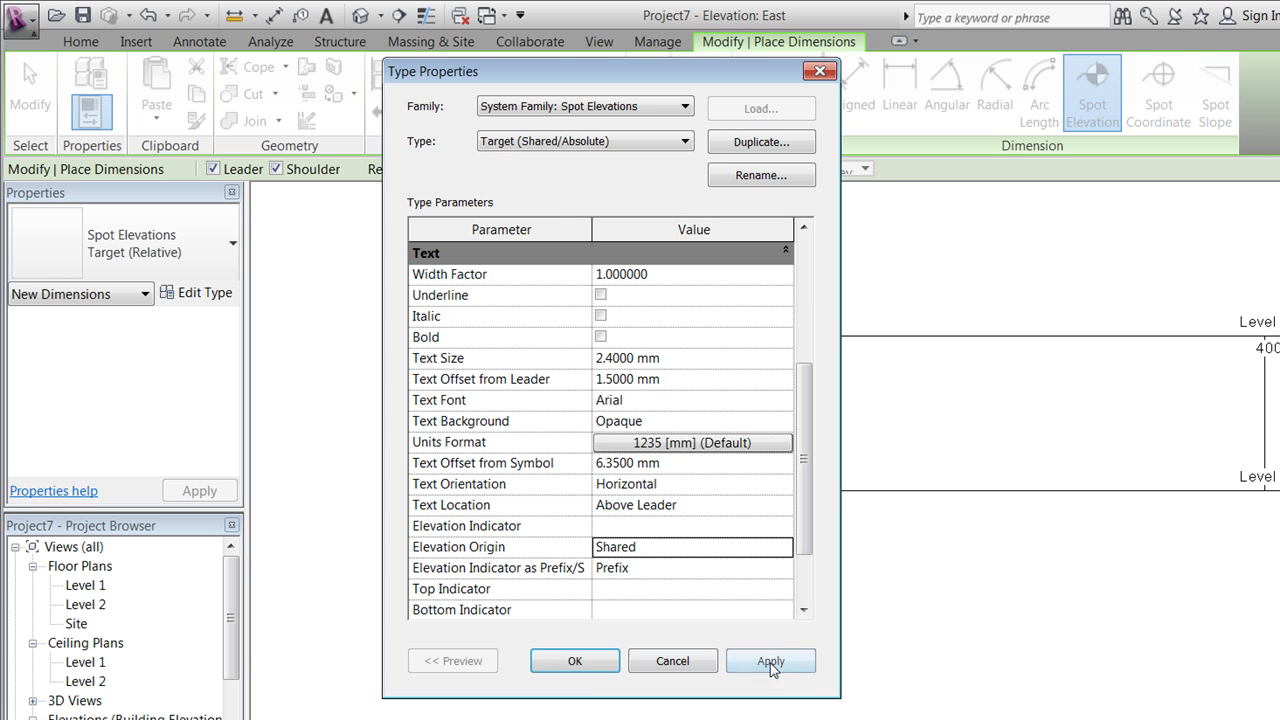
click(577, 661)
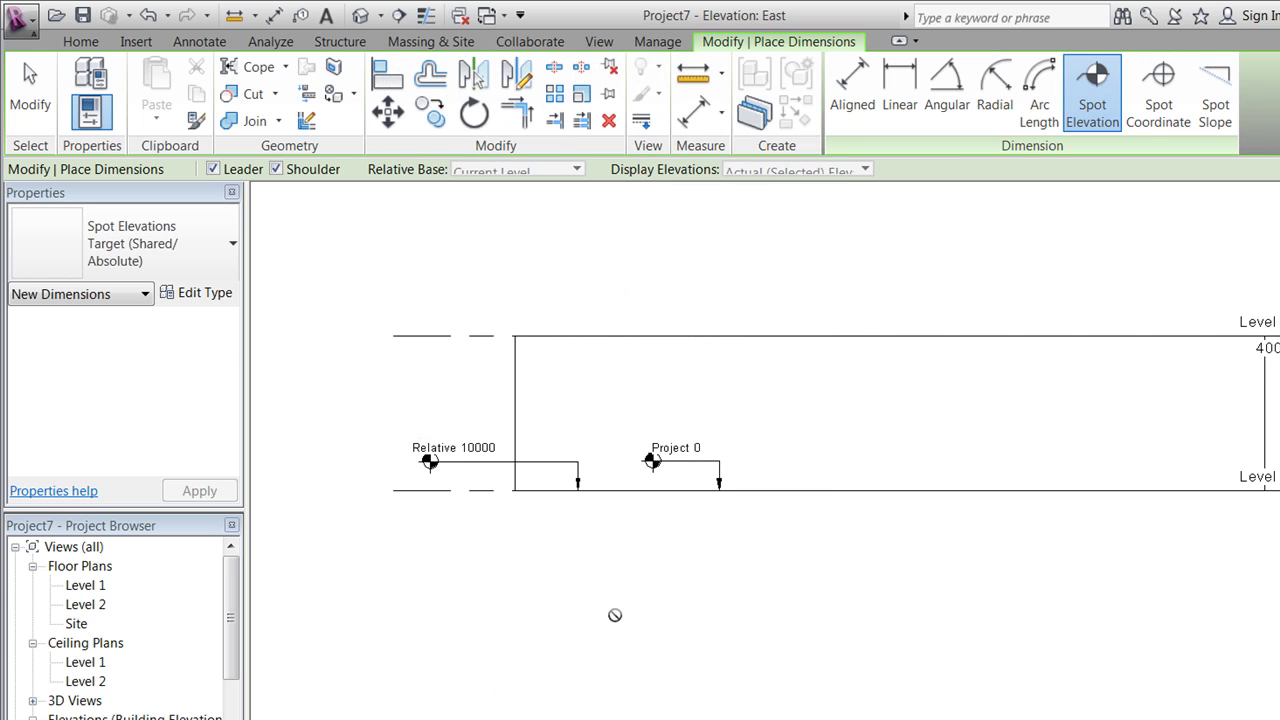
Place a 17650 spot elevation on Level 1 and prefix it 'Shared/Absolute'.
click(814, 490)
click(814, 464)
click(894, 464)
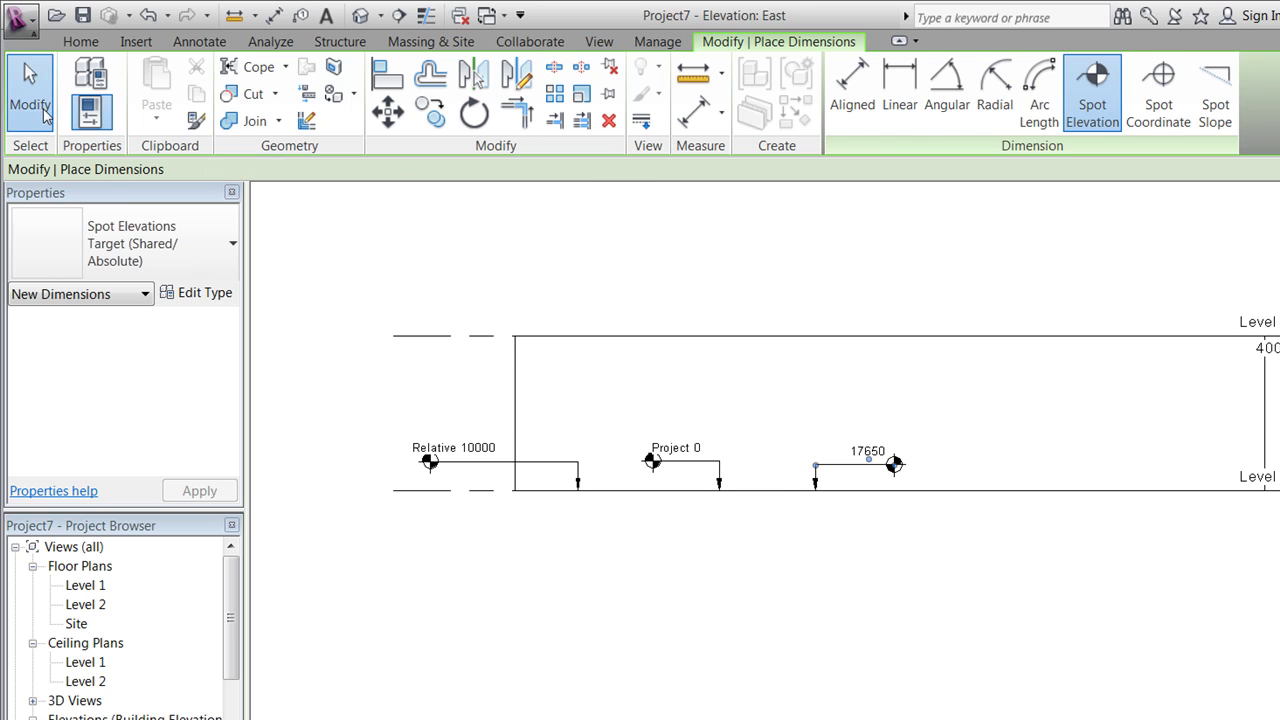
click(30, 95)
click(865, 470)
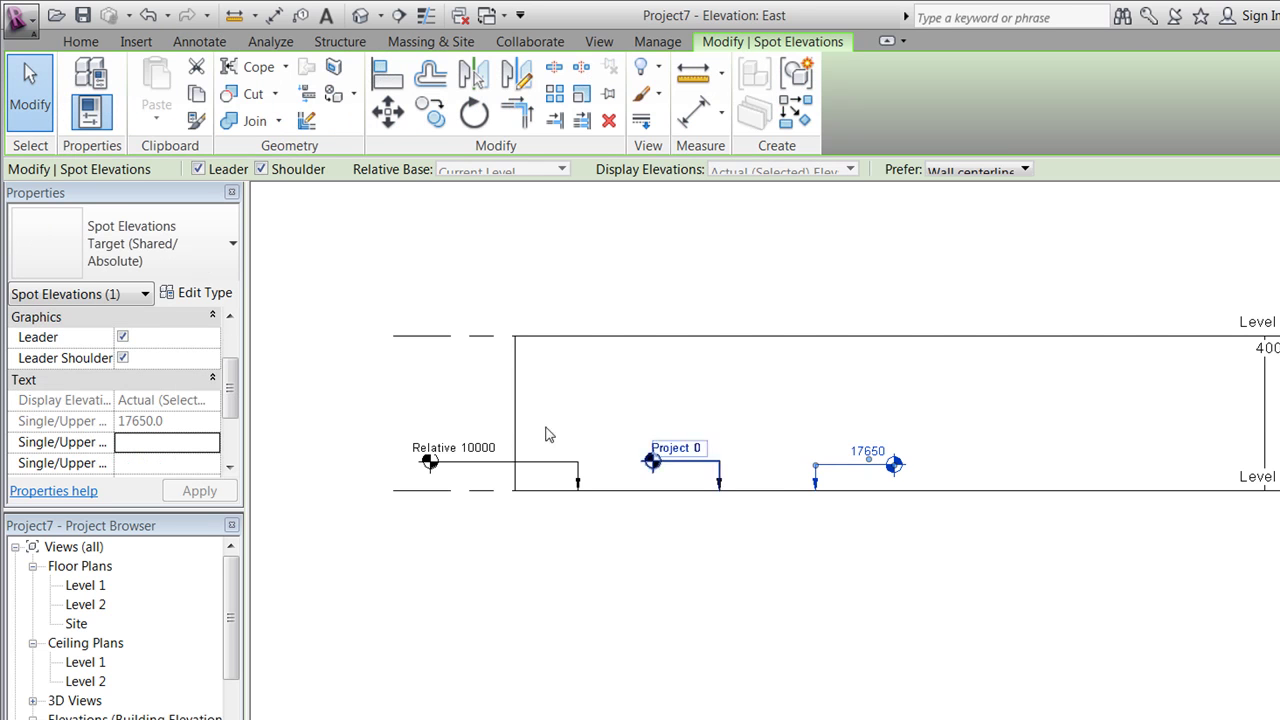
click(196, 441)
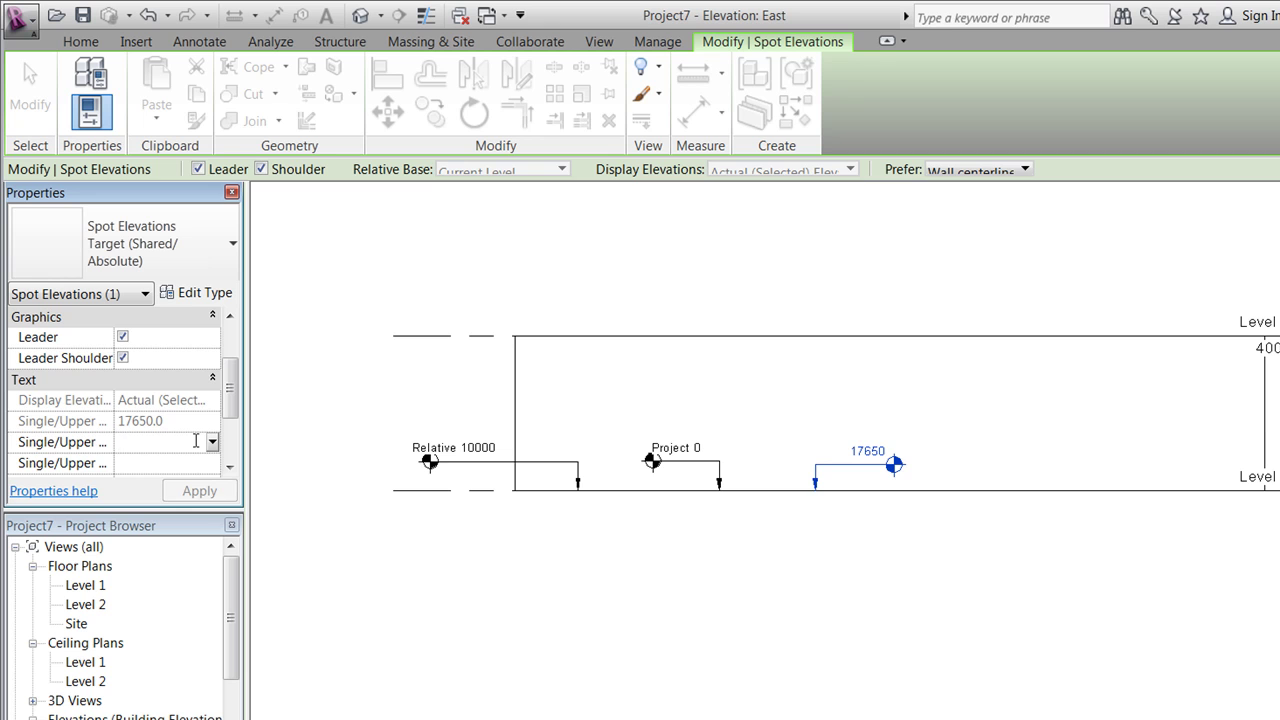
text(Shared)
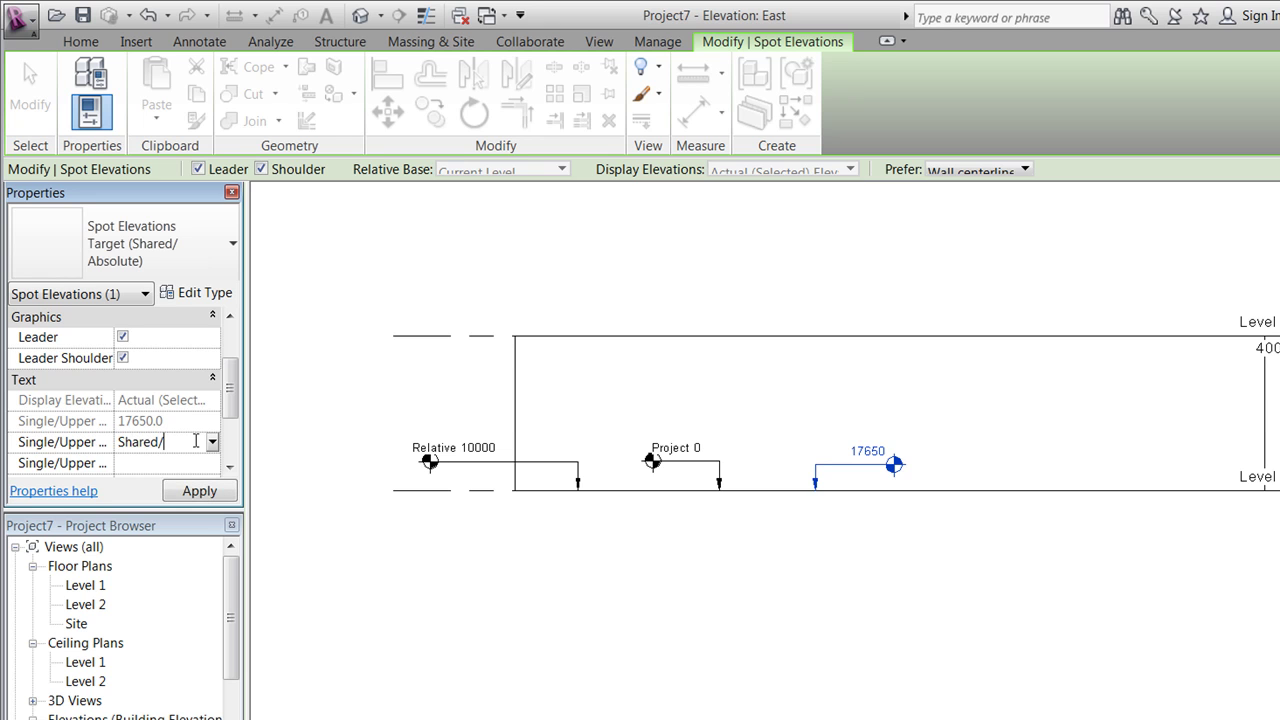
text(/Absolute)
click(548, 288)
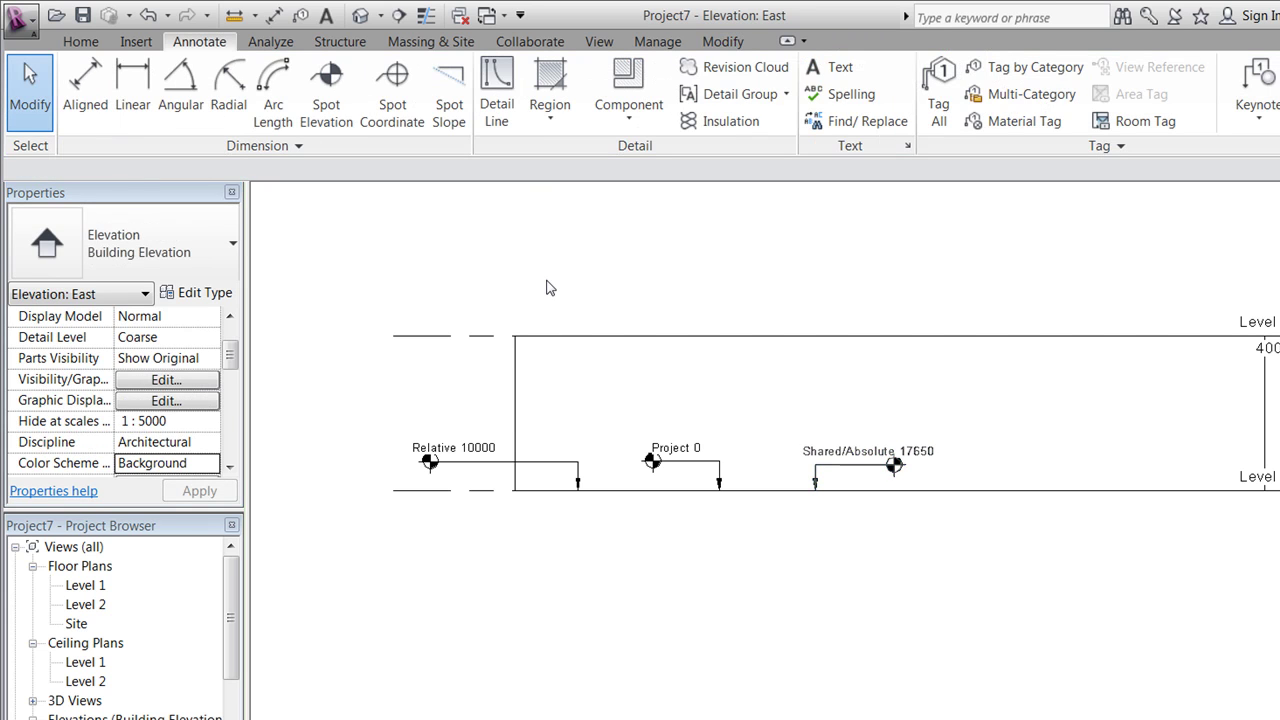
Shift the Shared/Absolute 17650 label to the left, beside the other markers.
scroll(798, 627, up, 1)
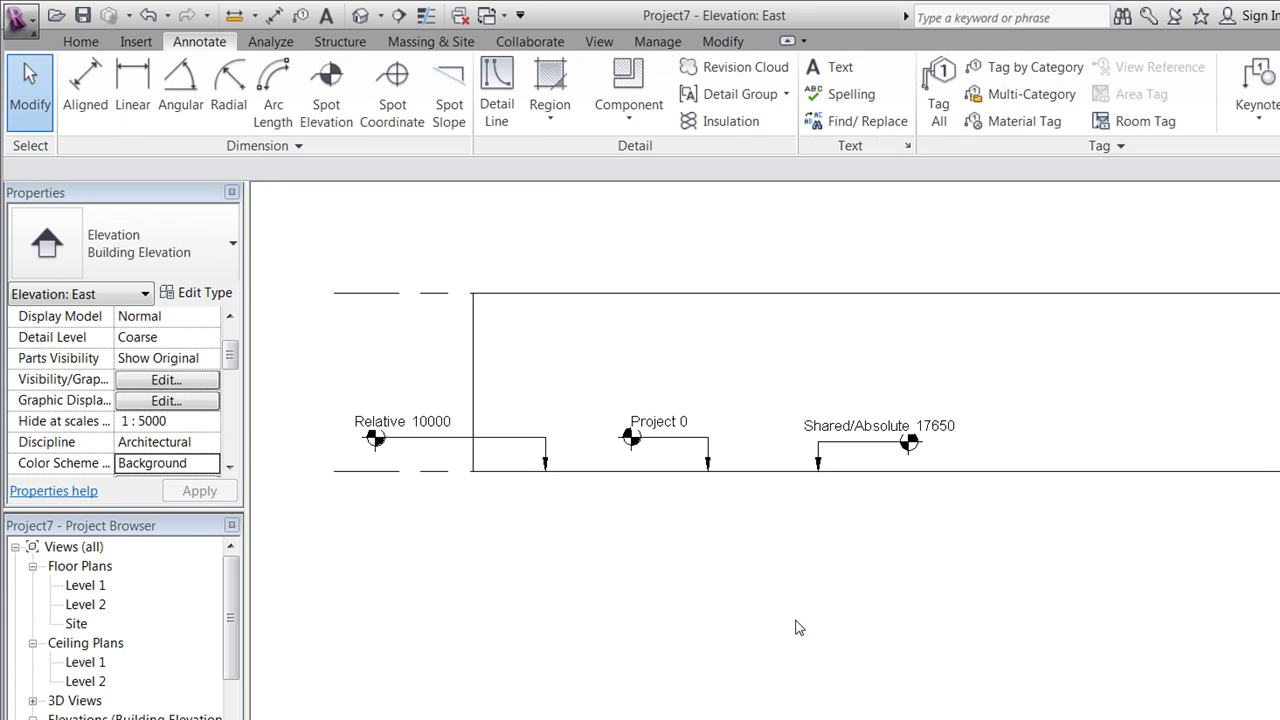
click(900, 436)
drag(882, 440, 824, 446)
click(911, 575)
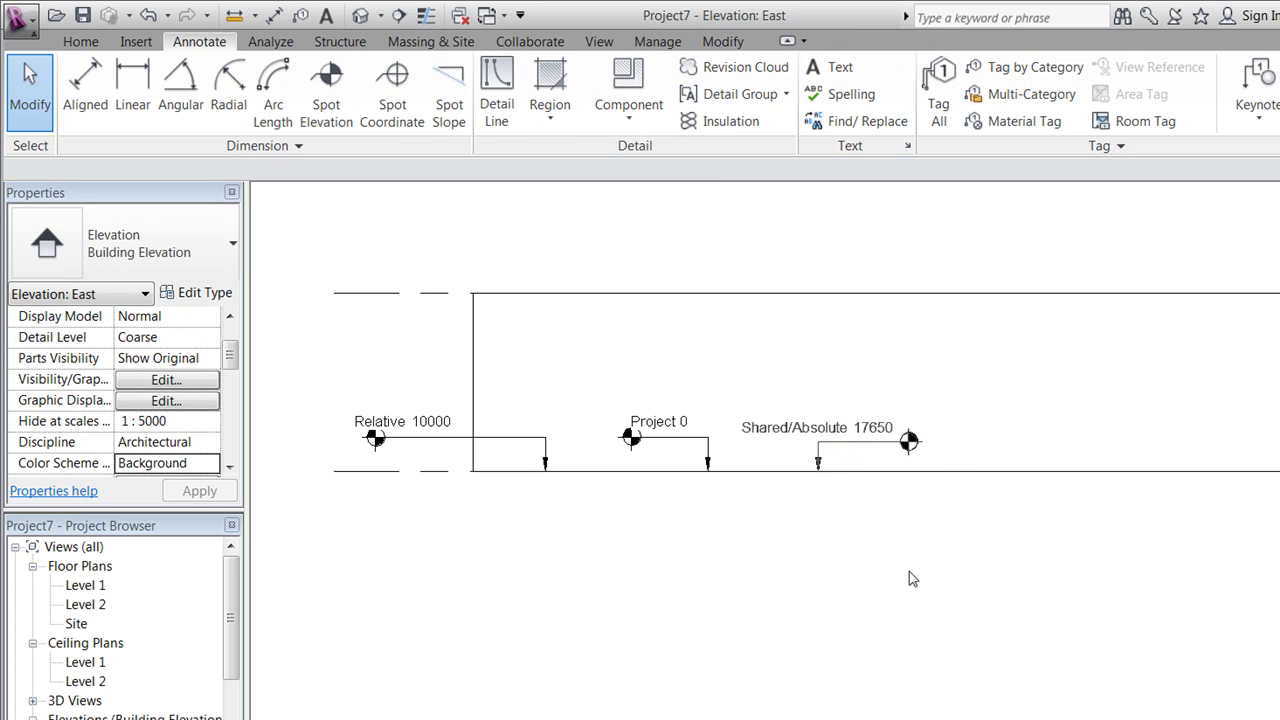
scroll(588, 494, down, 2)
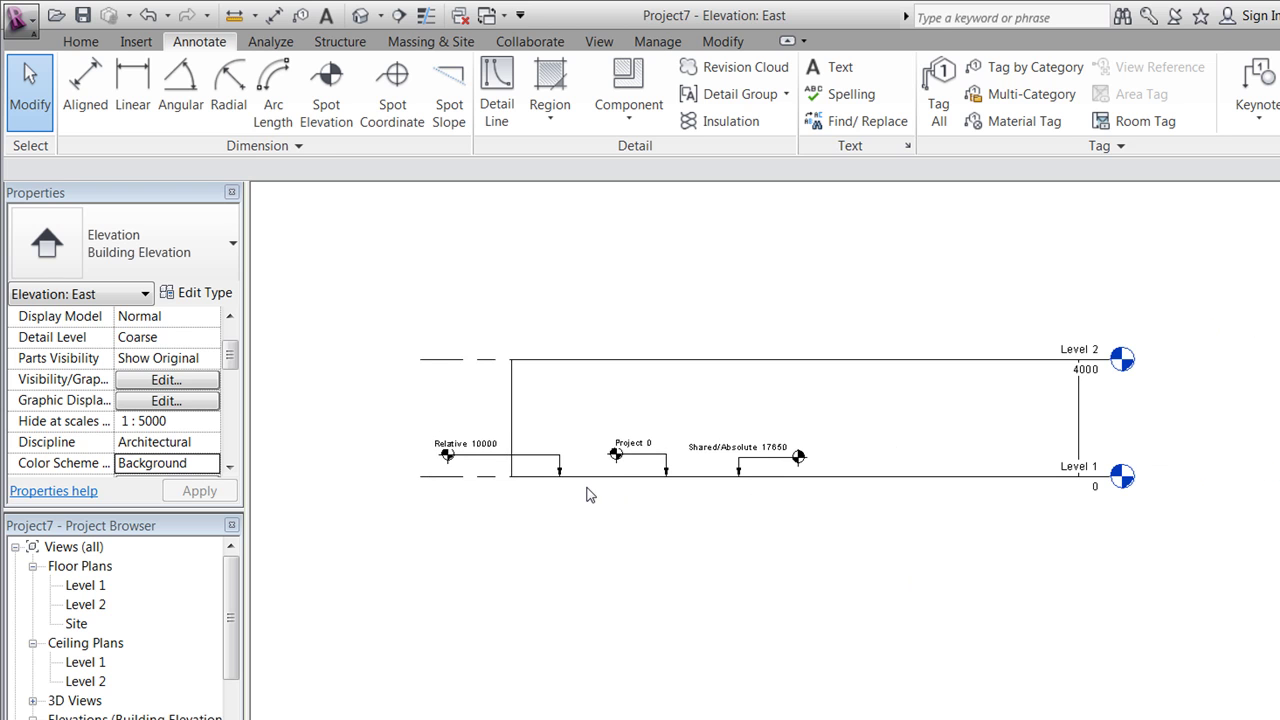
scroll(820, 325, down, 1)
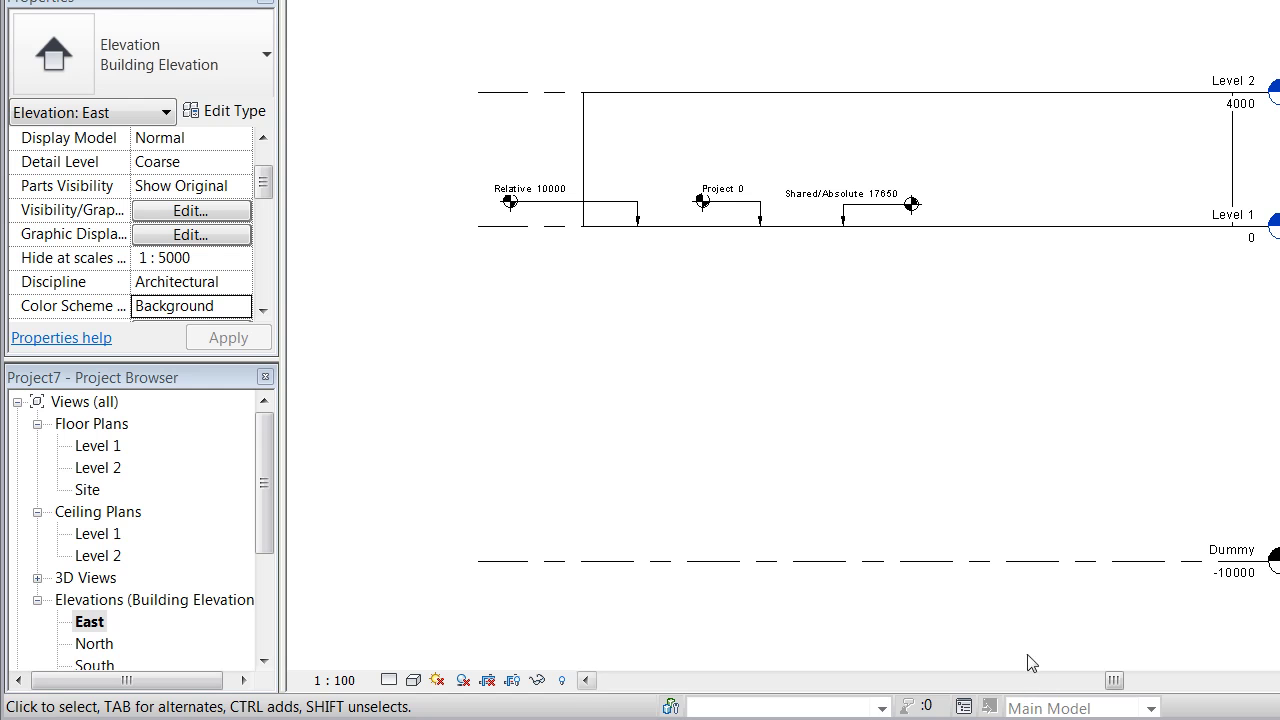
Copy the Dummy level 1500 down to -11500 and name it 'DVR90 0'.
click(1030, 571)
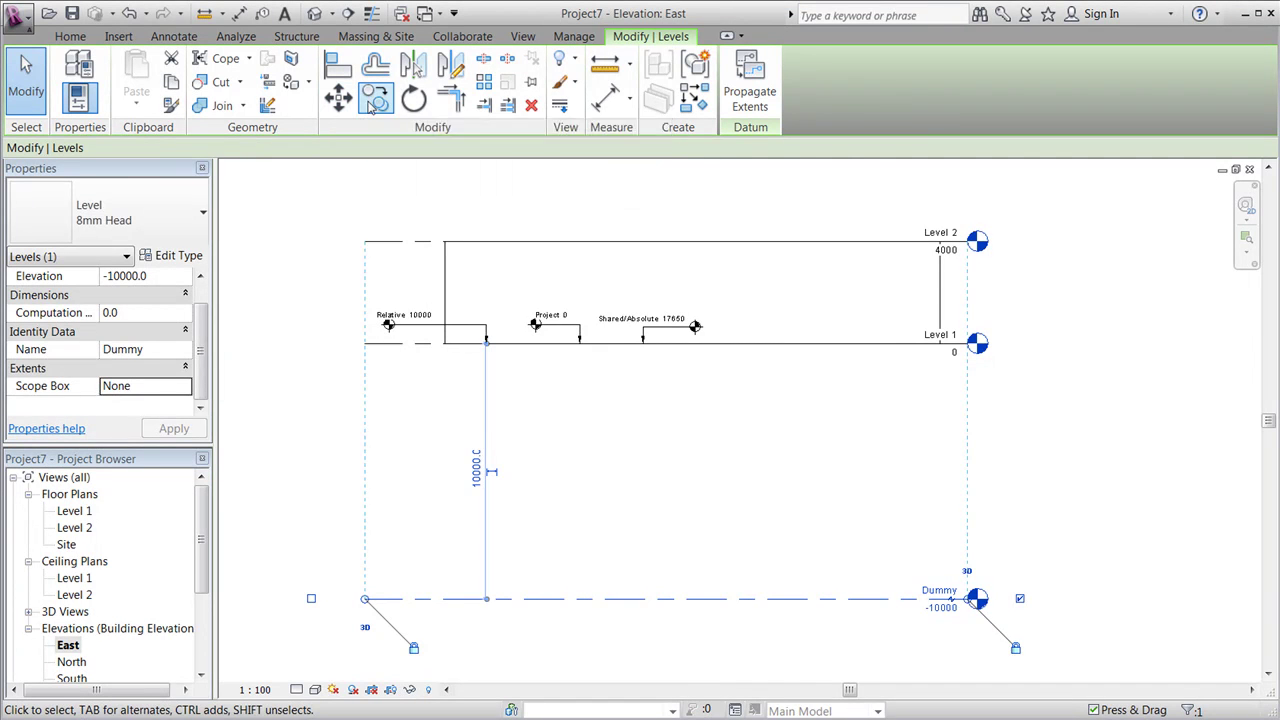
click(376, 97)
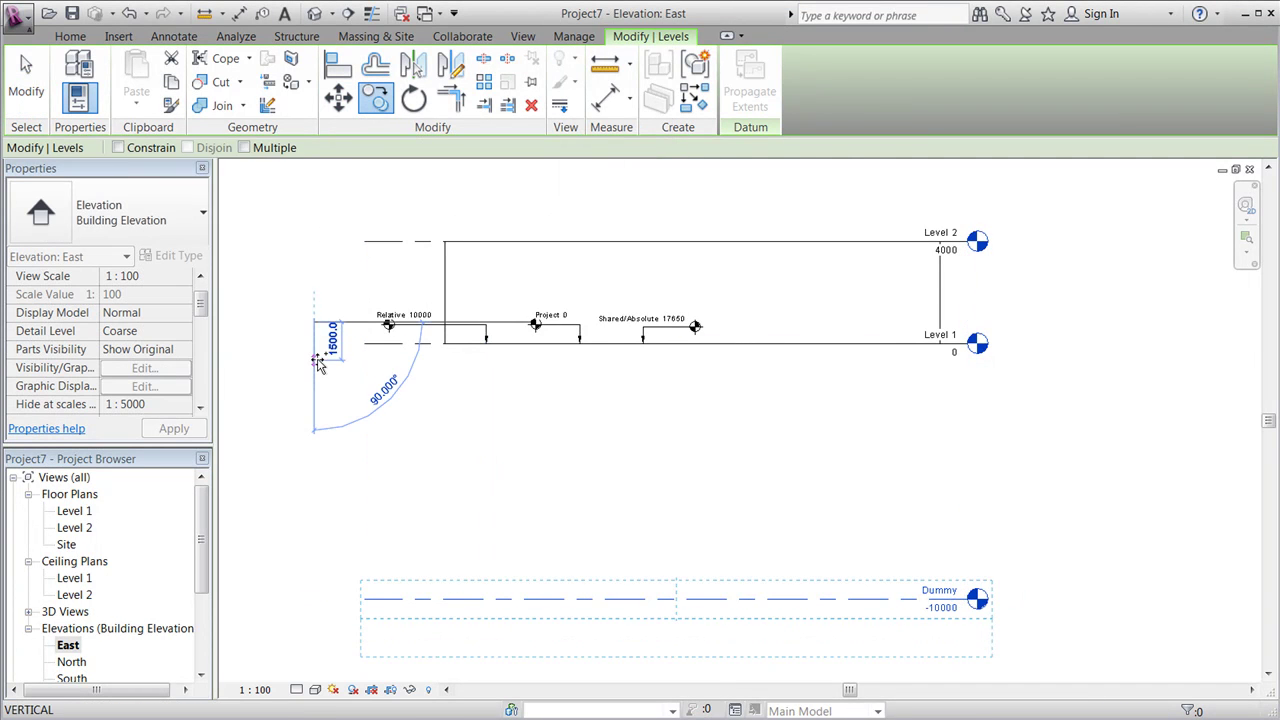
click(380, 372)
click(932, 630)
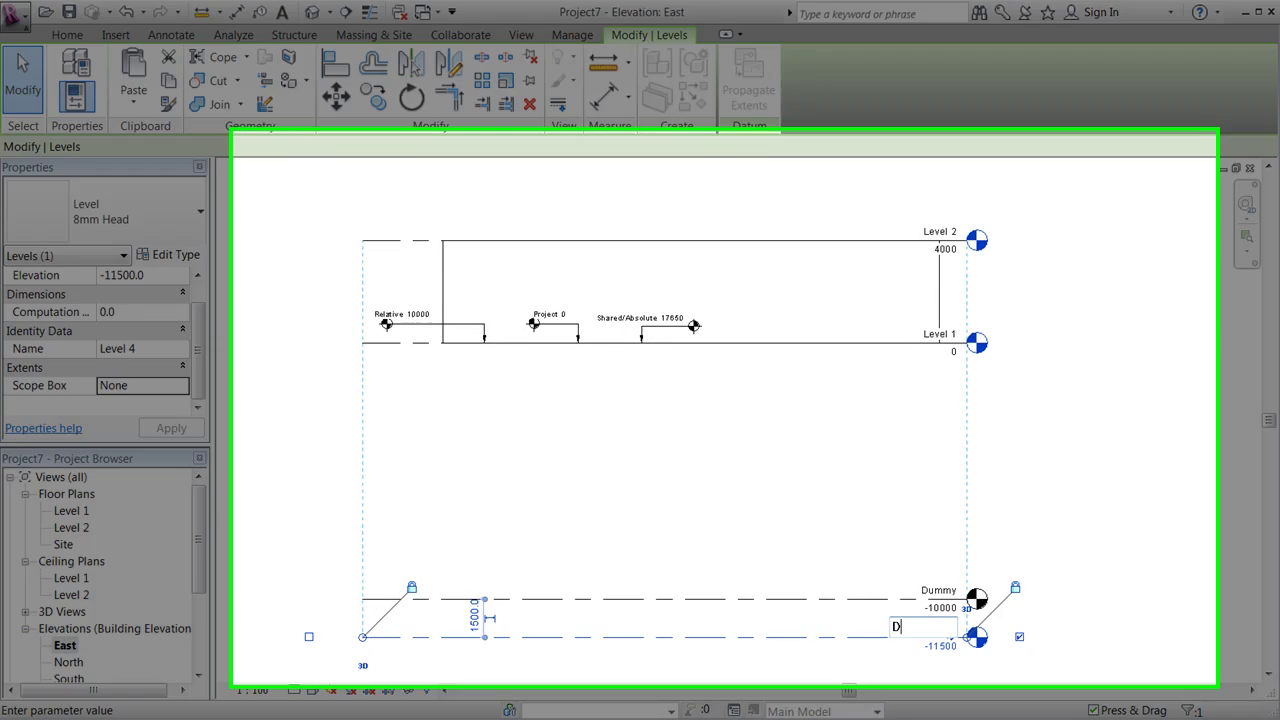
text(DVR90)
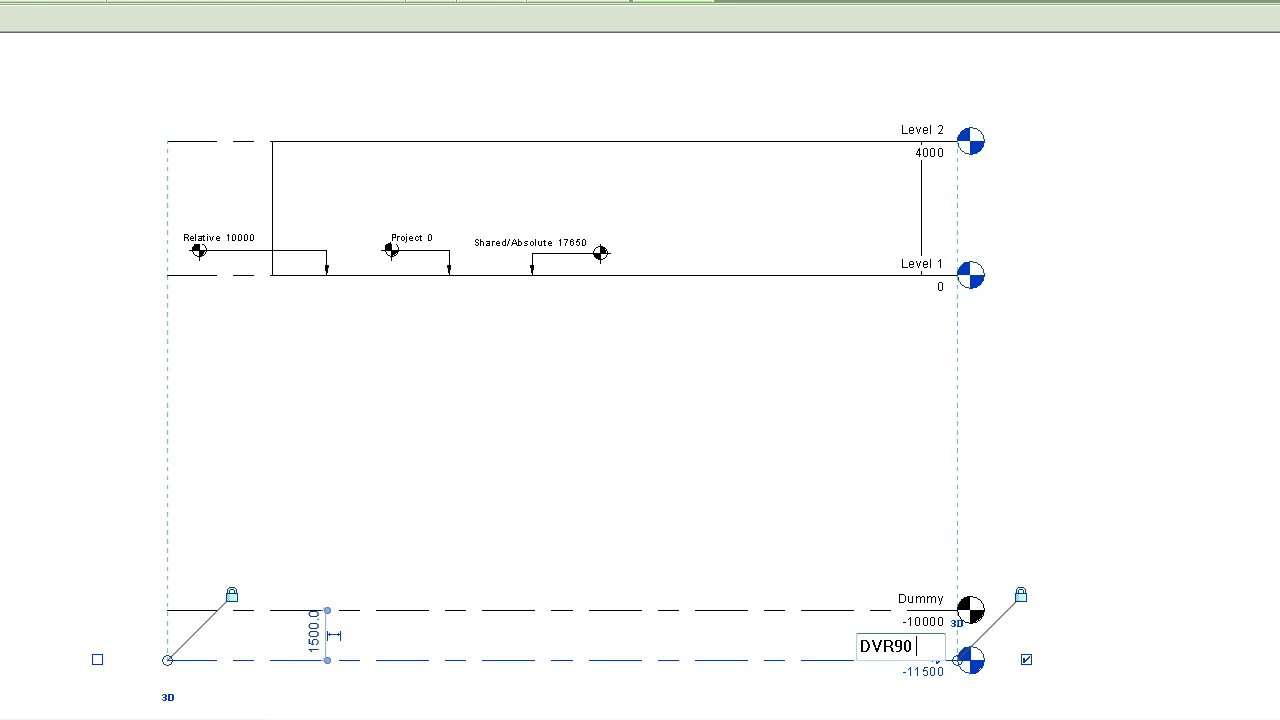
key(Return)
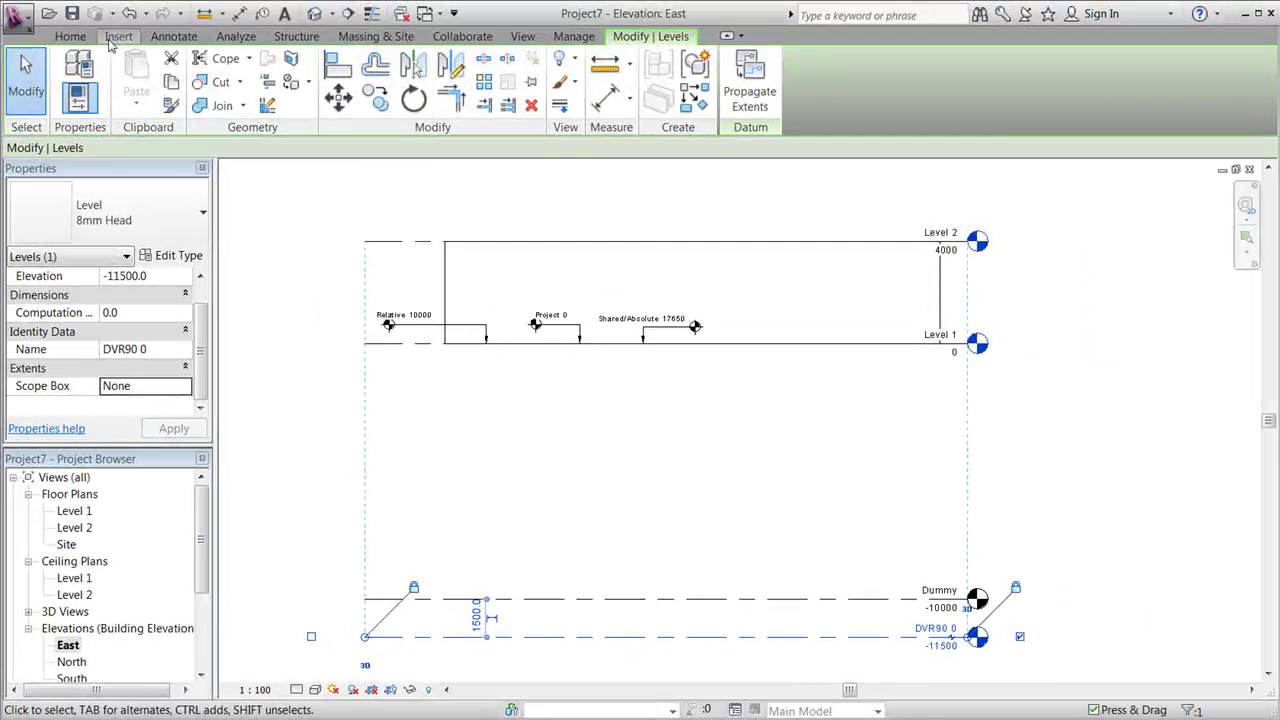
click(117, 37)
Link 95.dwg into the East elevation at level DVR90 0, without Orient to View, dismissing the raster warning.
click(106, 78)
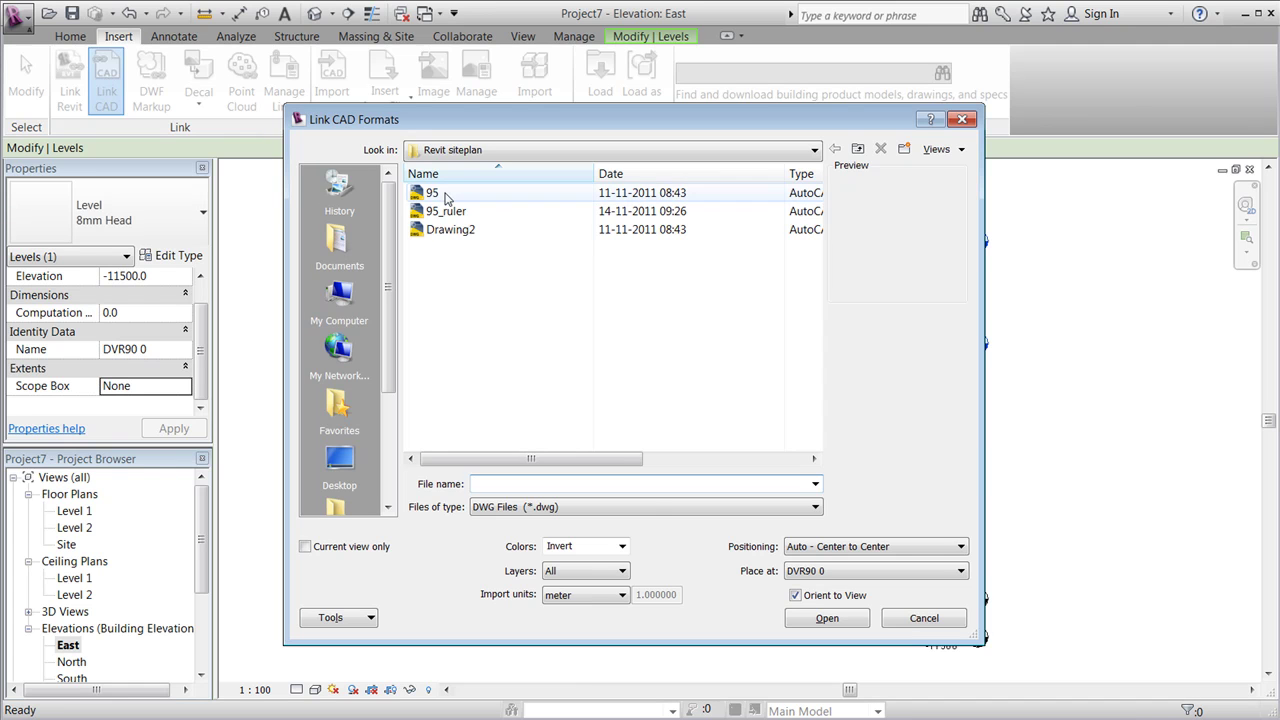
click(446, 196)
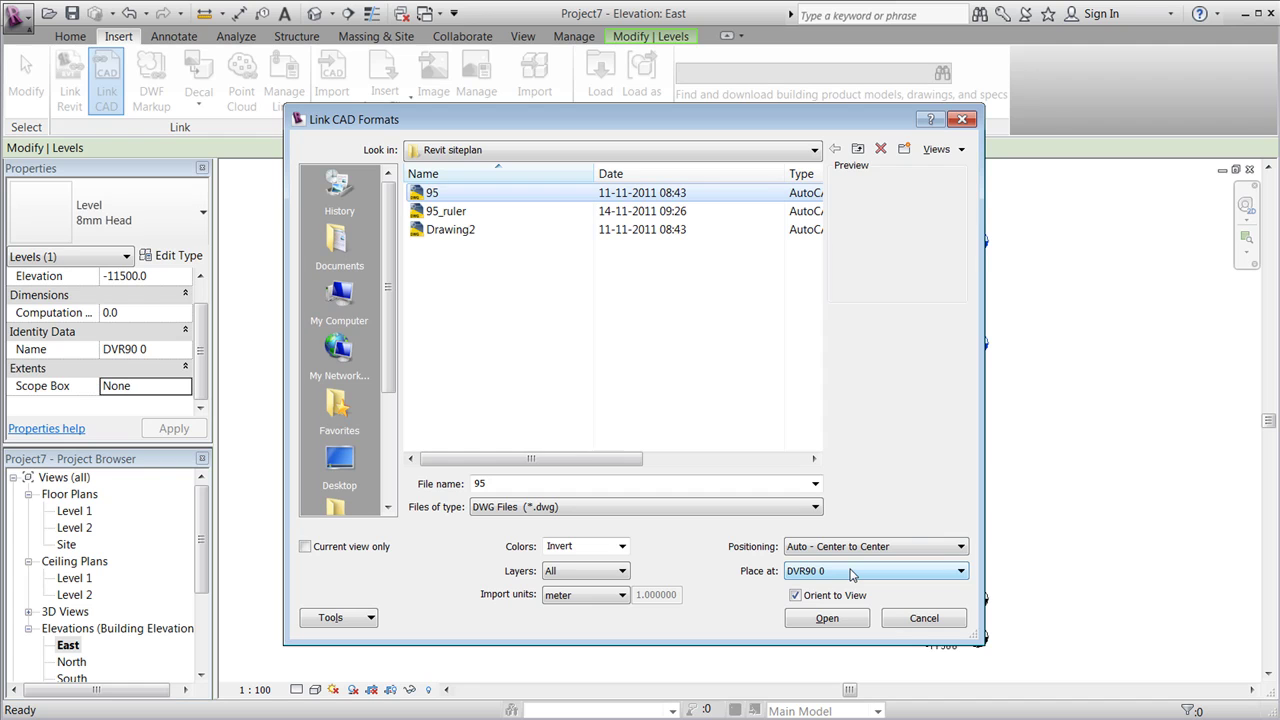
click(797, 596)
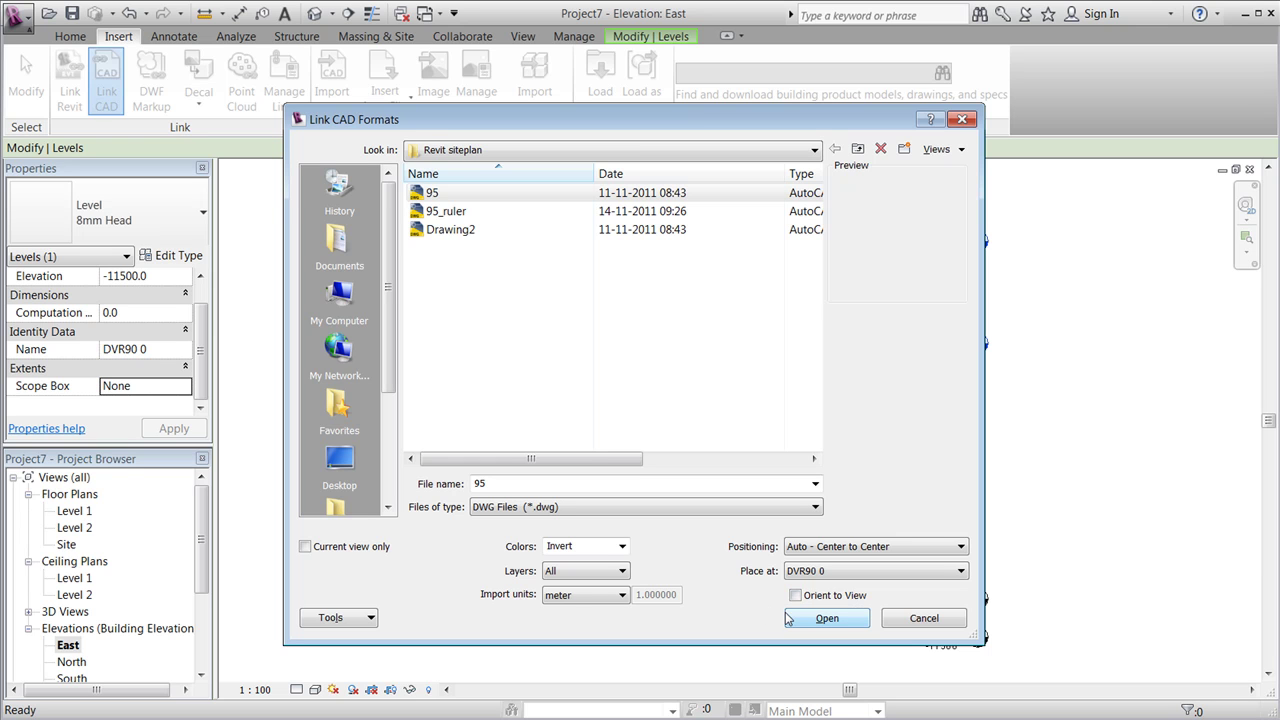
click(822, 619)
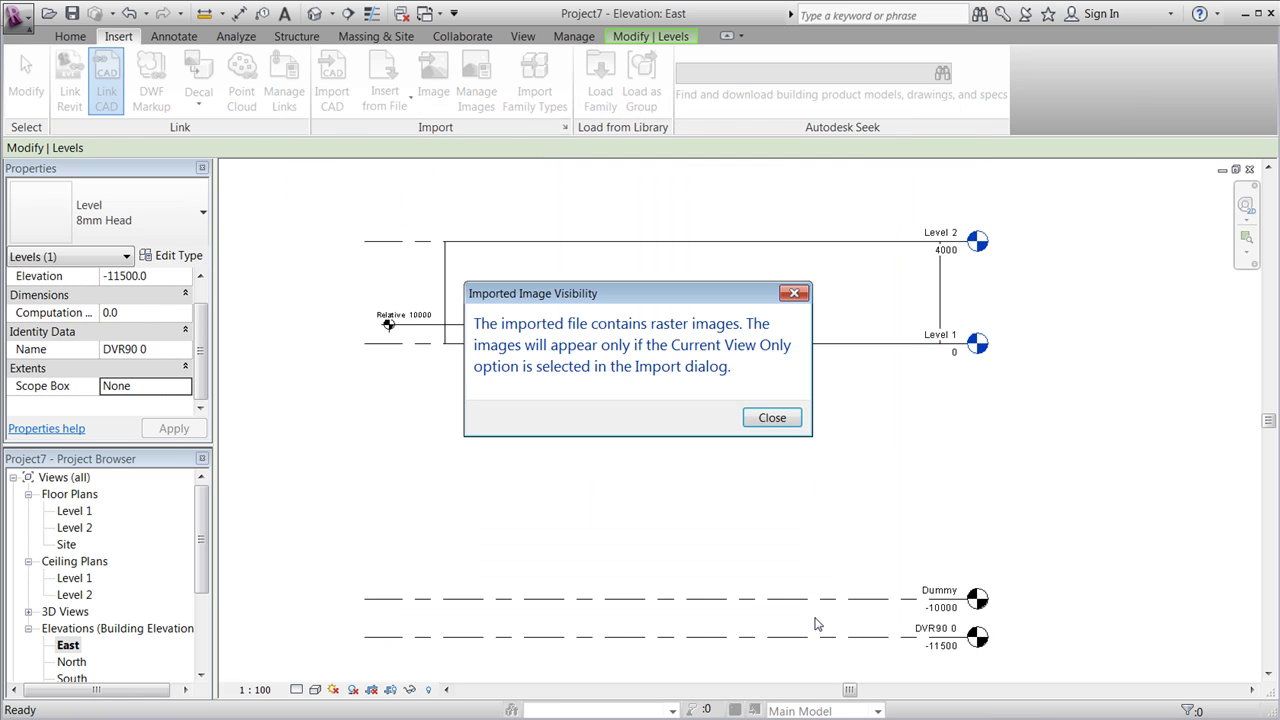
click(772, 418)
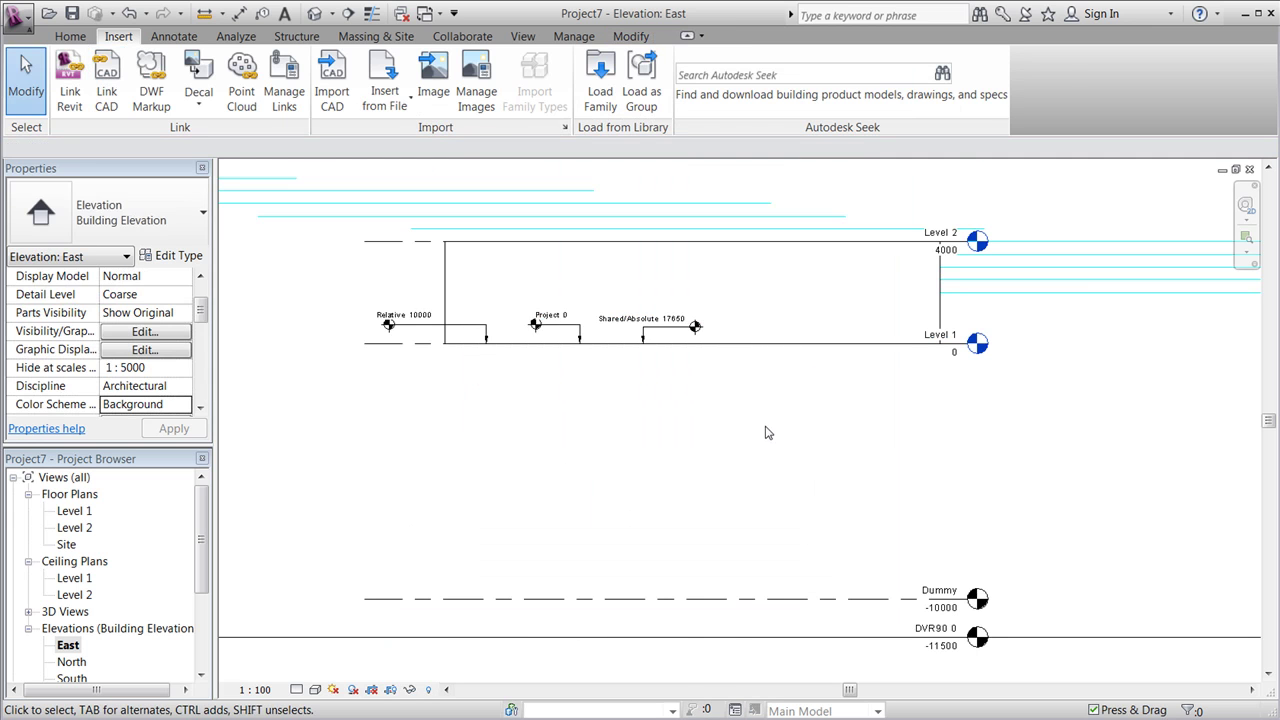
scroll(690, 583, down, 1)
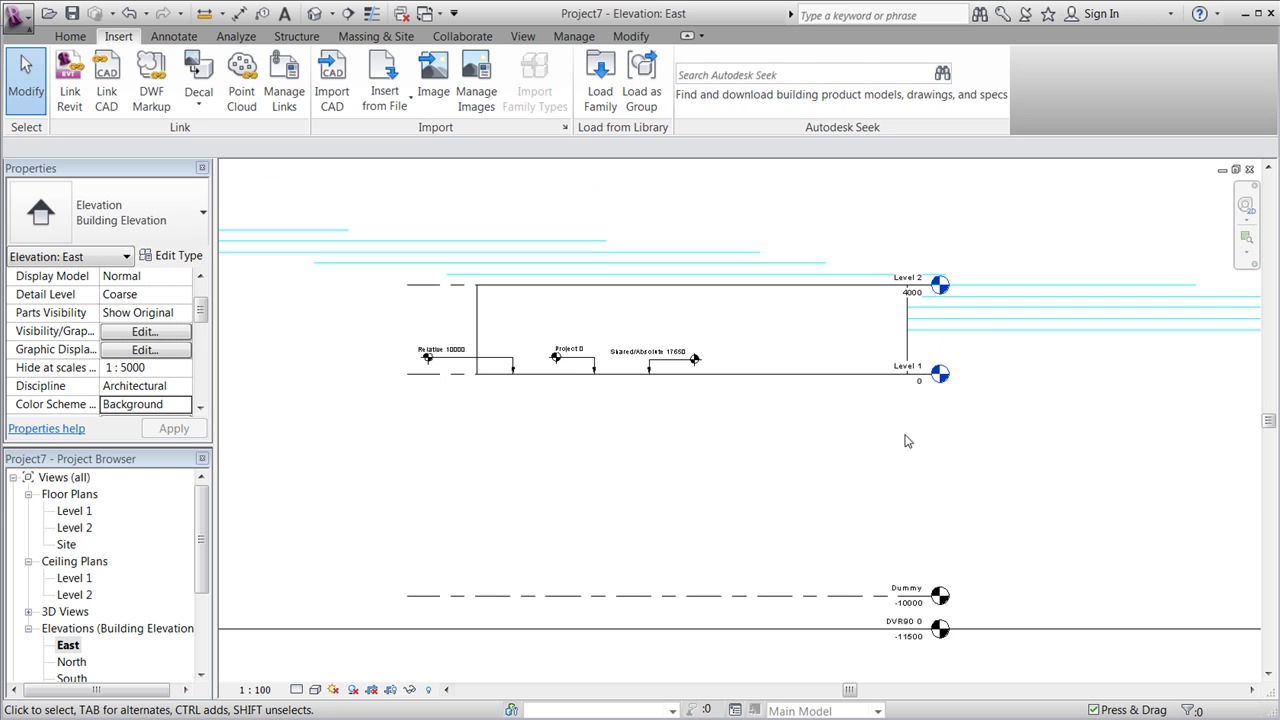
Select the linked 95.dwg import and bring up the Massing & Site tools.
click(1016, 327)
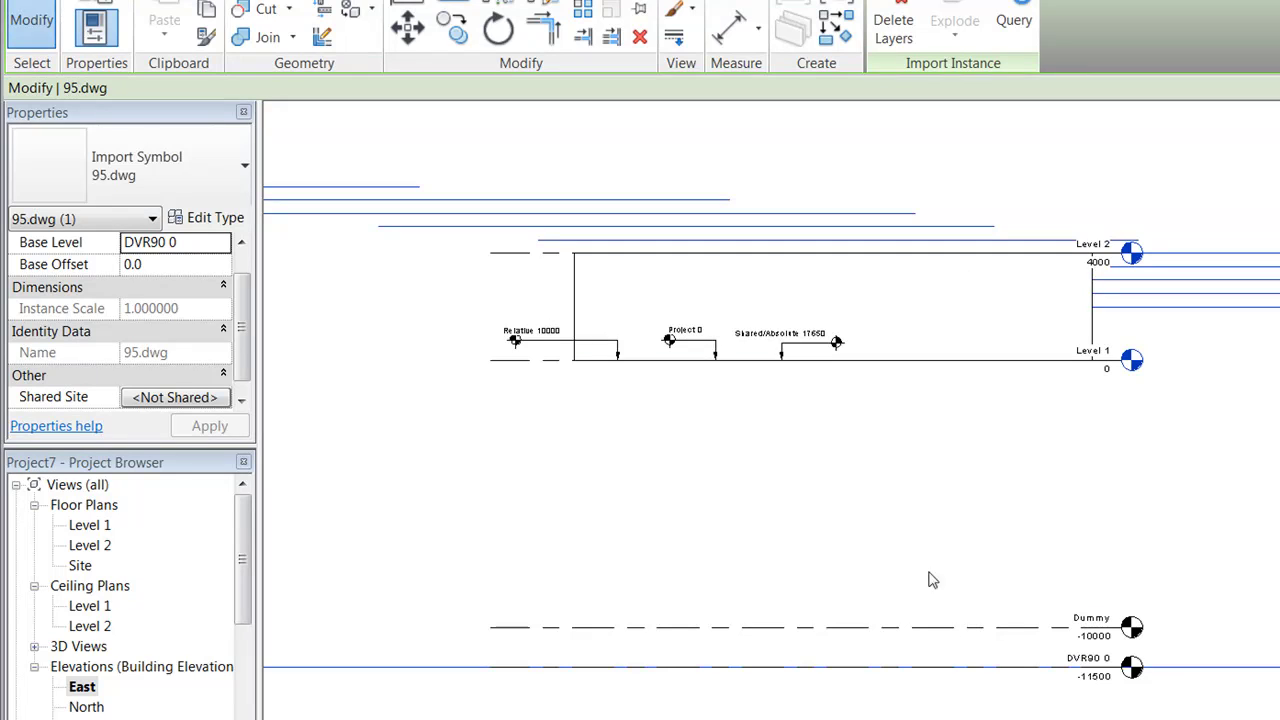
scroll(822, 338, up, 2)
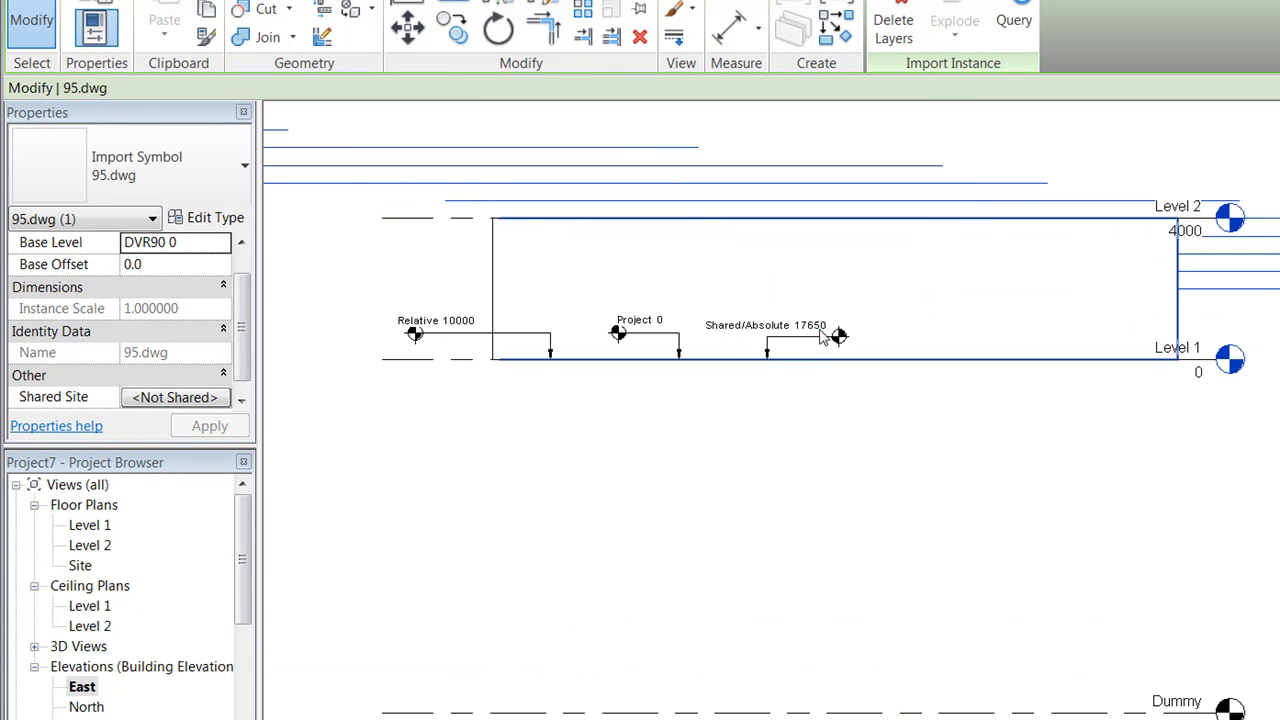
scroll(850, 380, down, 2)
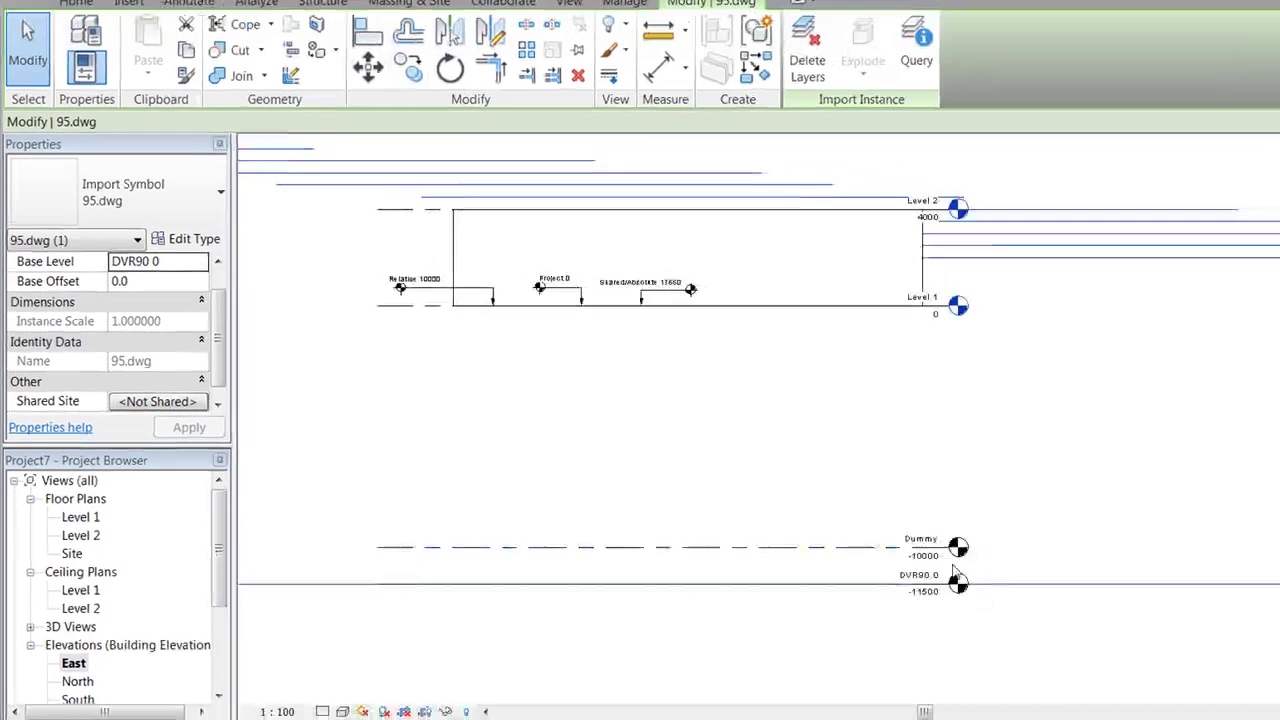
key(Escape)
click(853, 390)
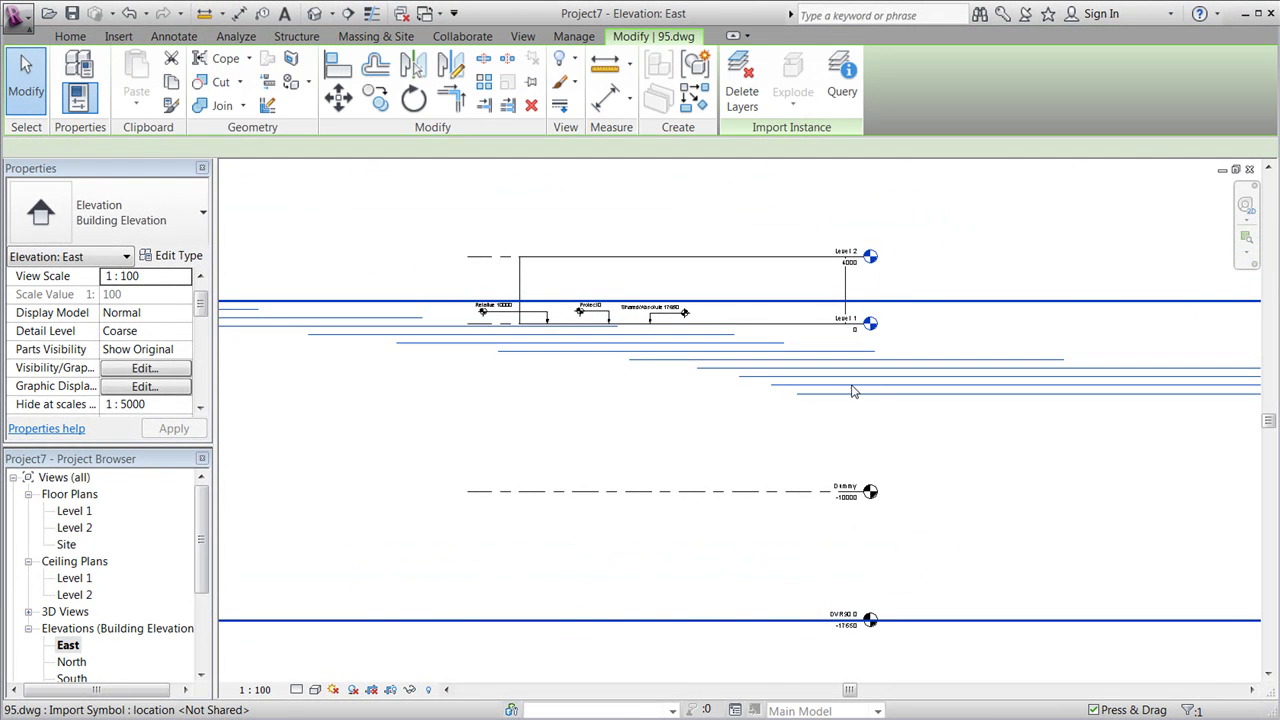
click(404, 40)
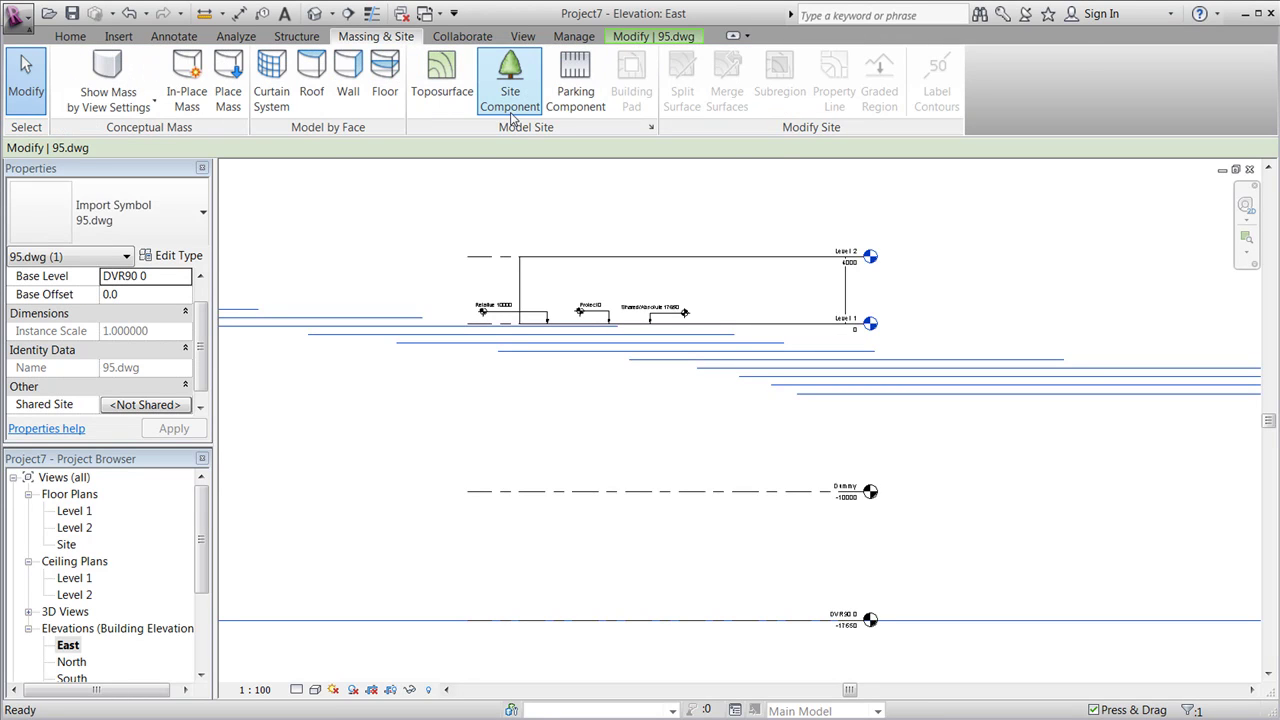
Create a toposurface from the 95.dwg import instance using only its LEVELS layer.
click(438, 100)
click(848, 100)
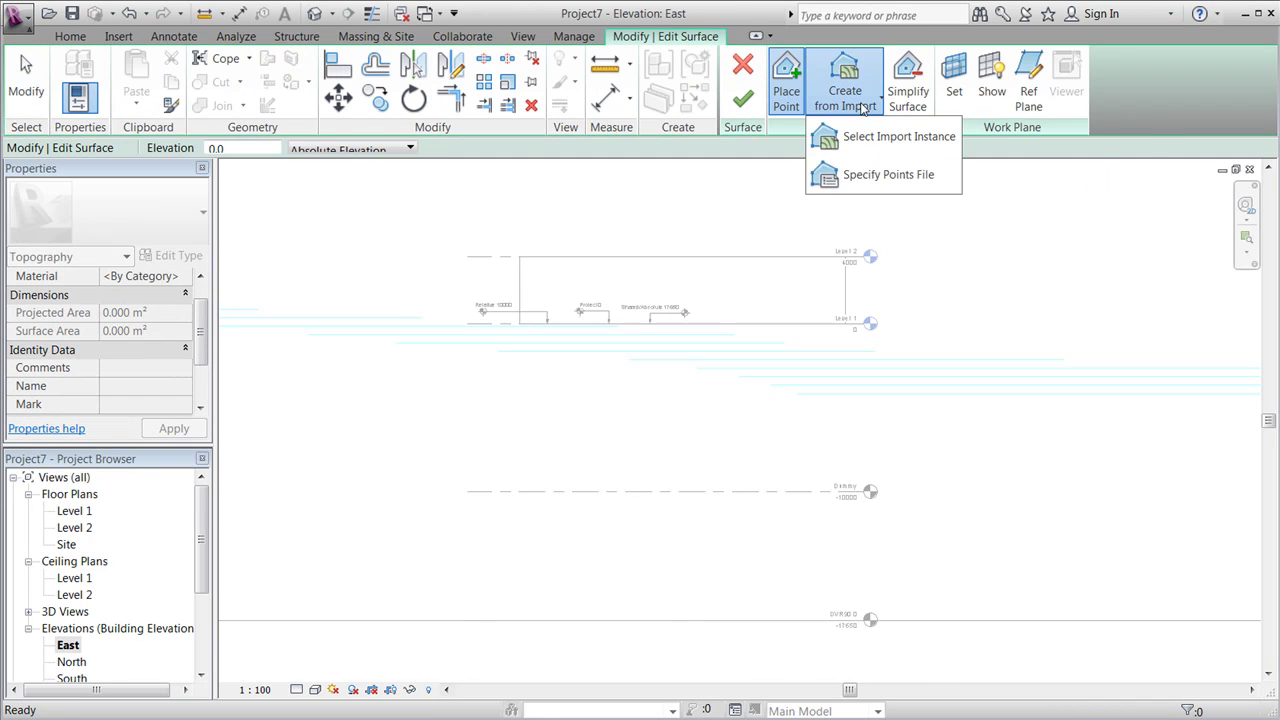
click(882, 140)
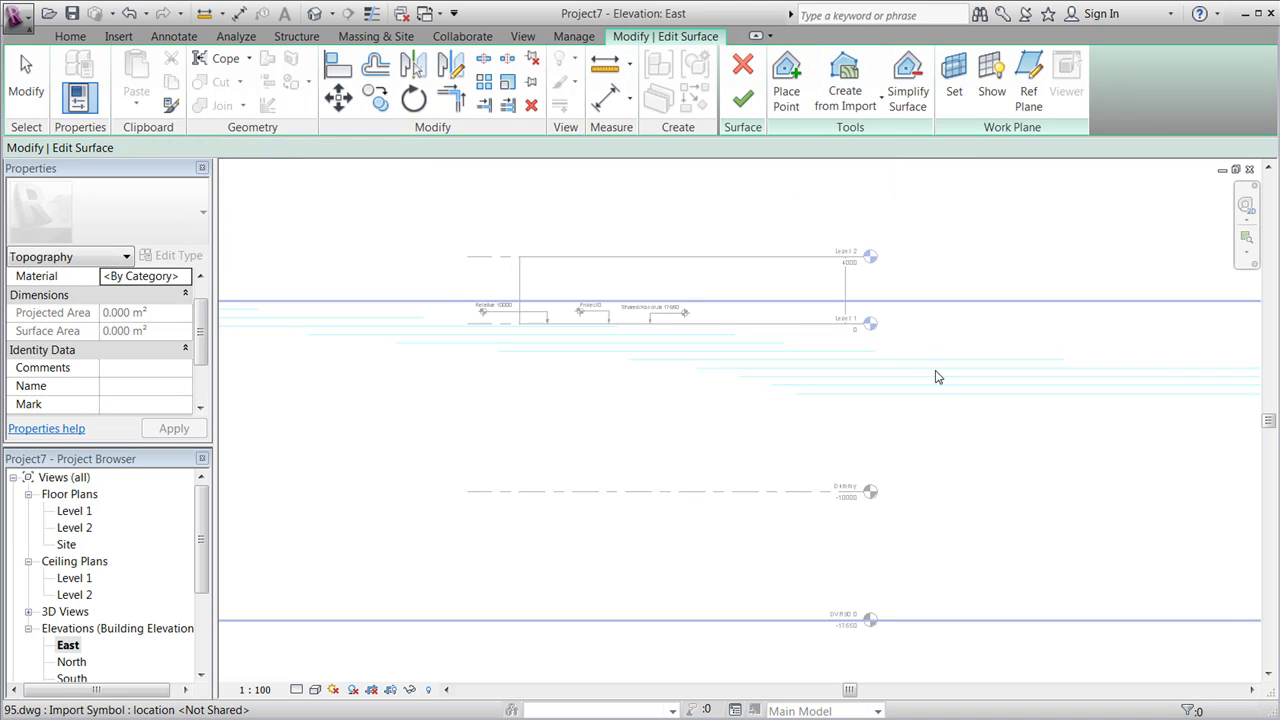
click(937, 377)
click(755, 262)
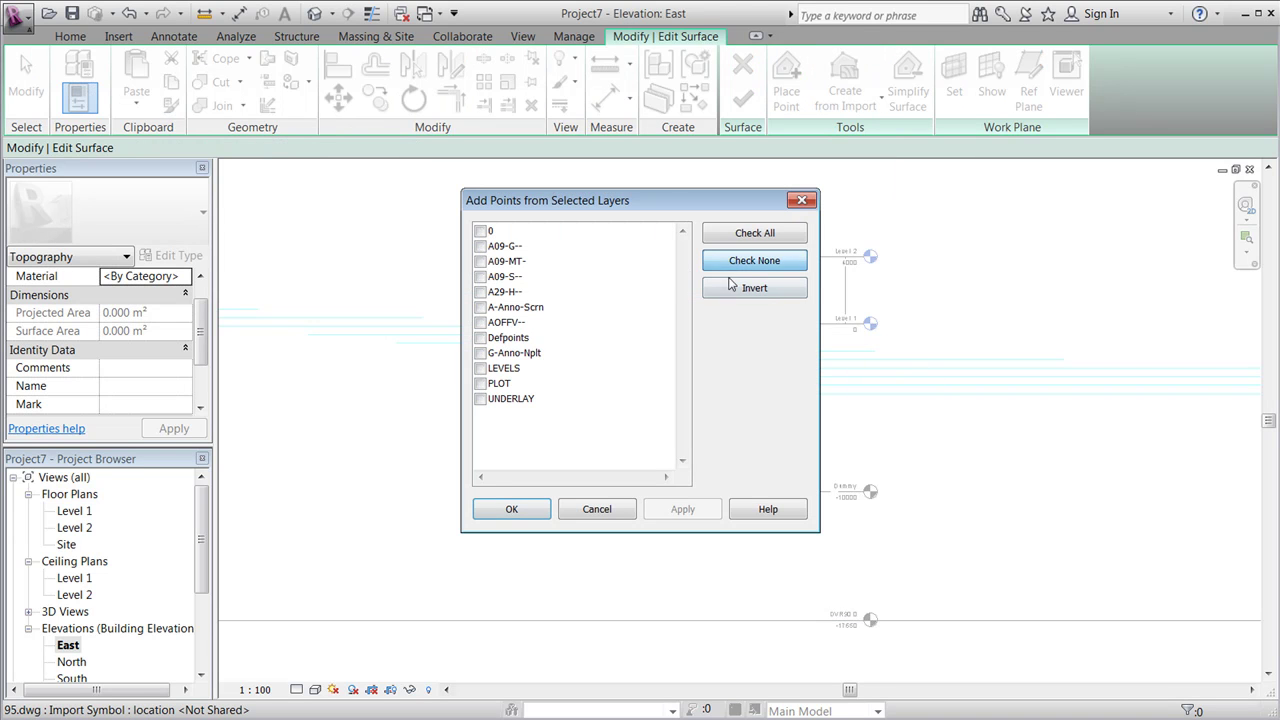
click(480, 369)
click(510, 509)
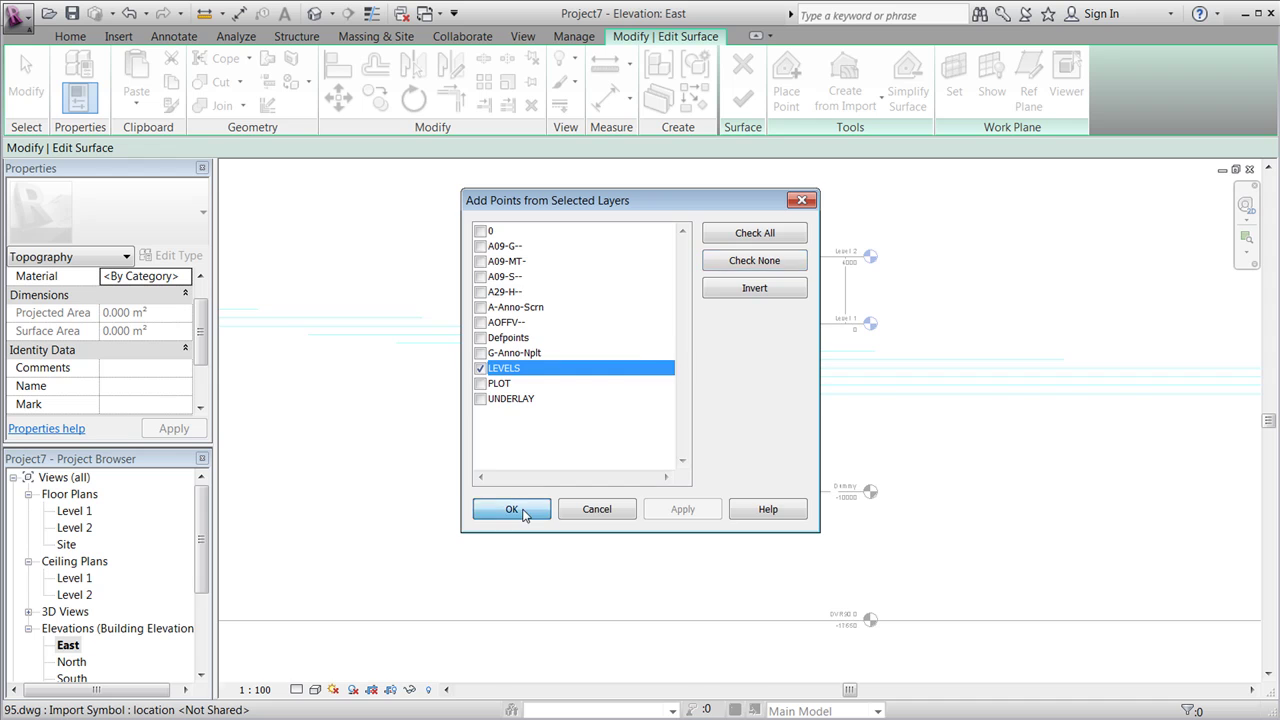
click(29, 612)
Open the {3D} view, finish the toposurface and set the visual style to Shaded.
double_click(66, 628)
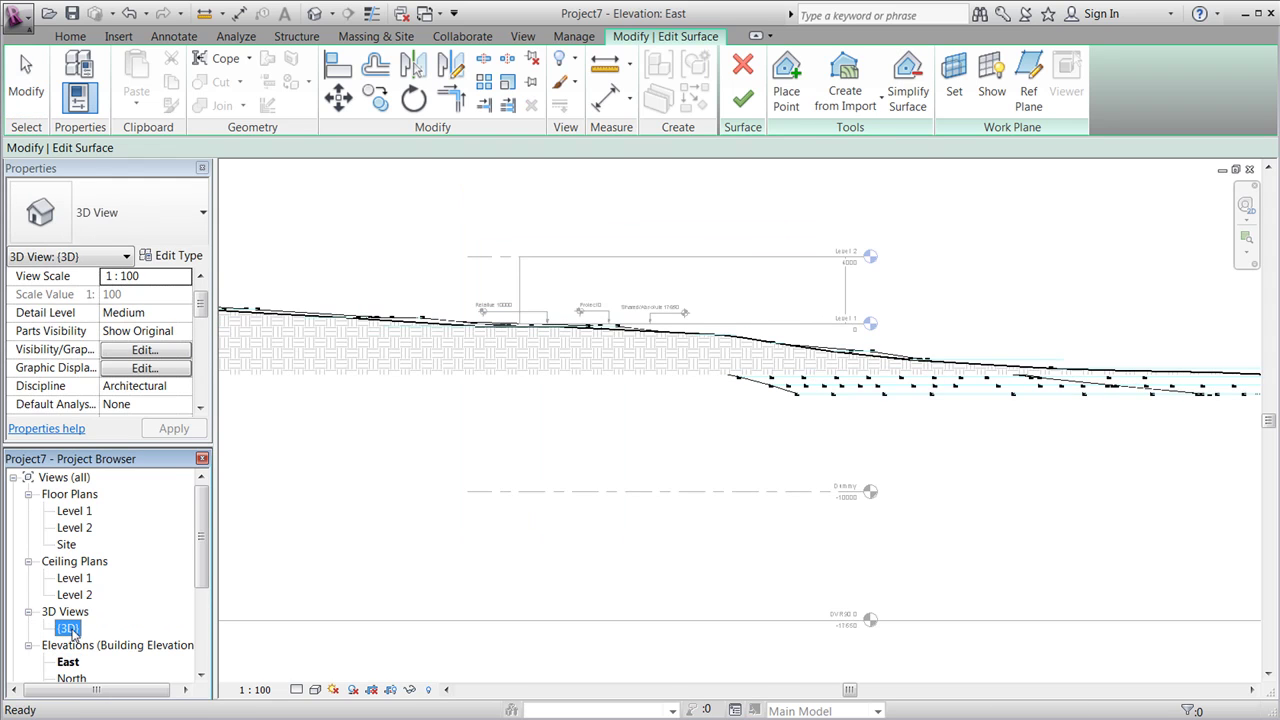
scroll(738, 444, down, 3)
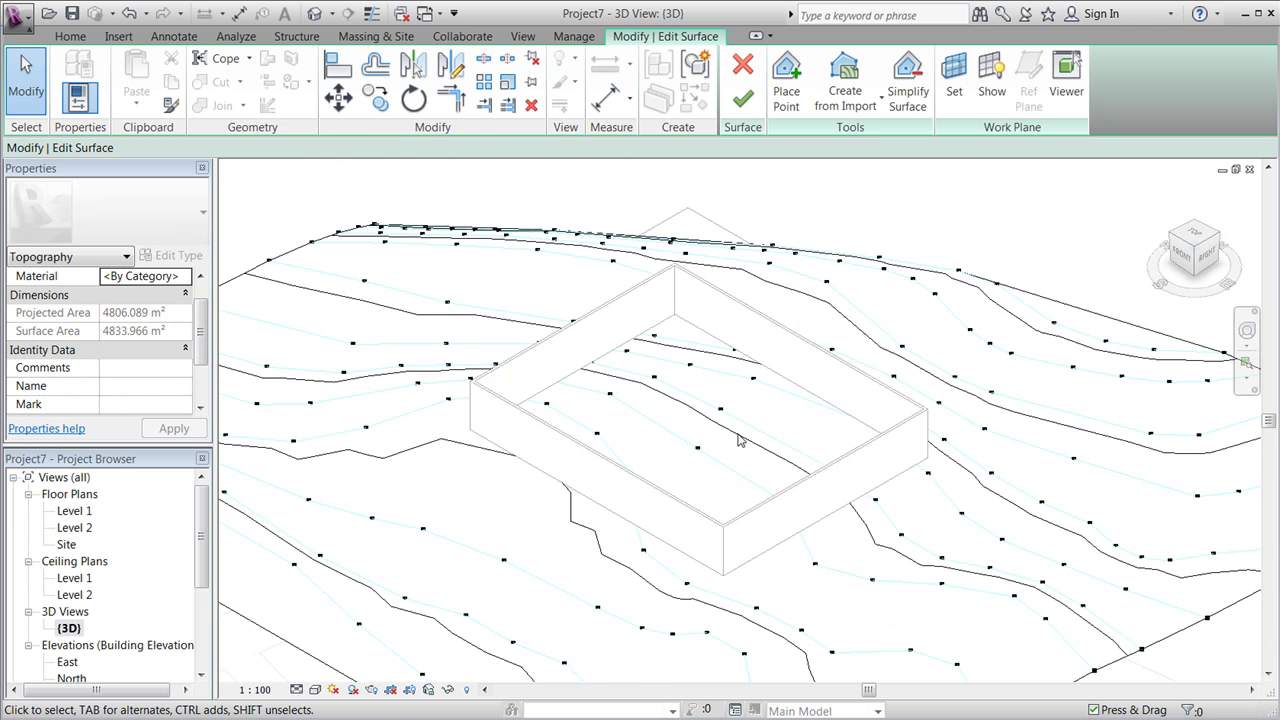
click(742, 98)
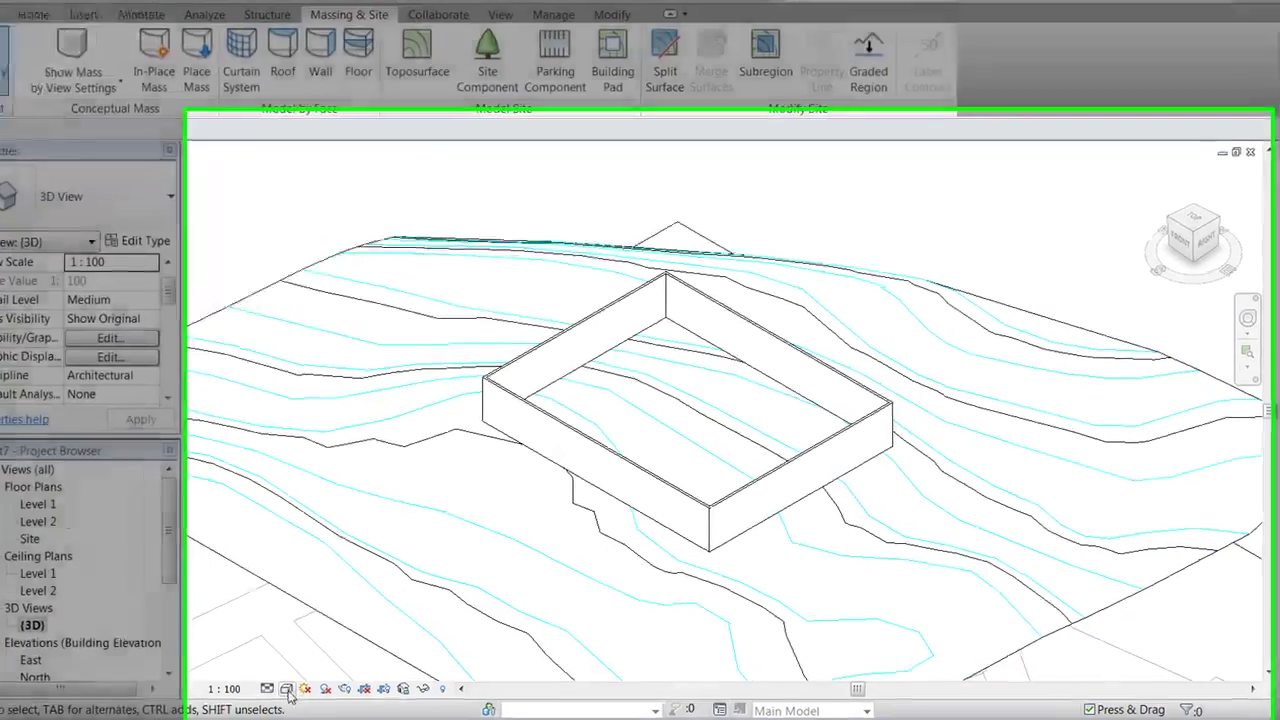
click(314, 689)
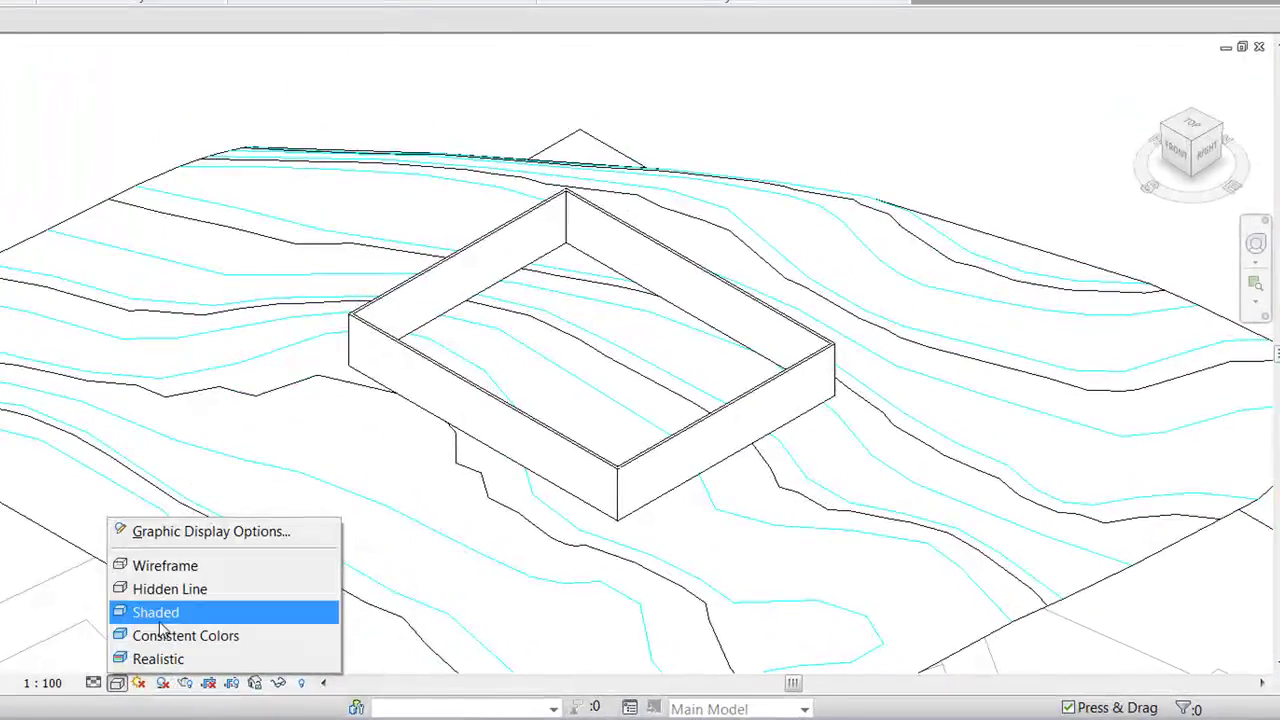
click(182, 615)
Orbit the shaded model with the ViewCube: from behind, from the right, then an isometric corner.
scroll(481, 295, down, 2)
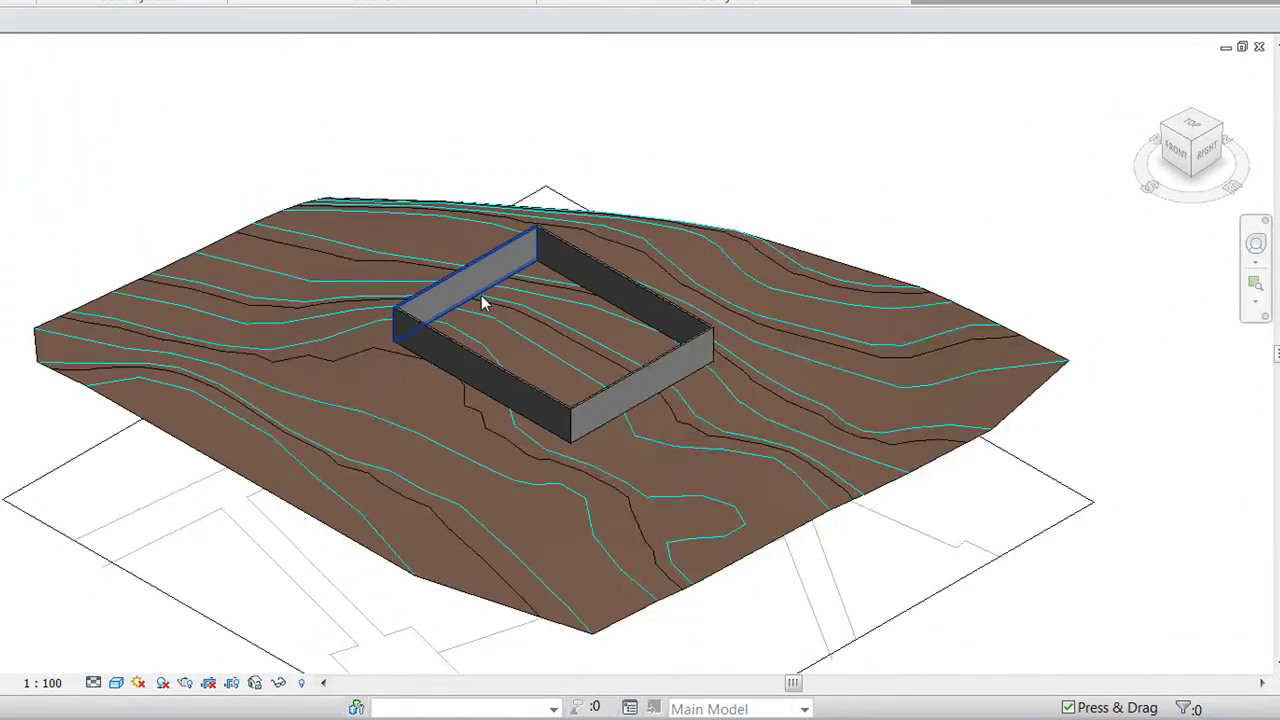
scroll(645, 294, down, 2)
scroll(591, 594, up, 1)
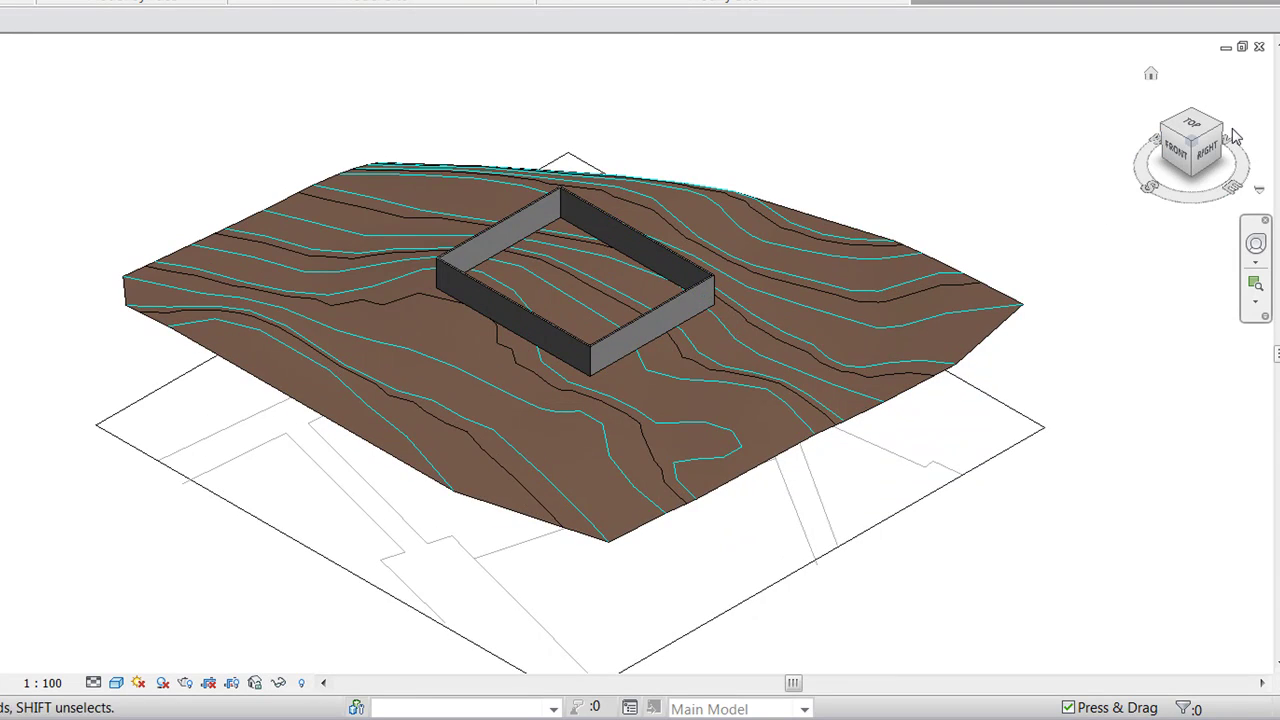
drag(1163, 152, 865, 229)
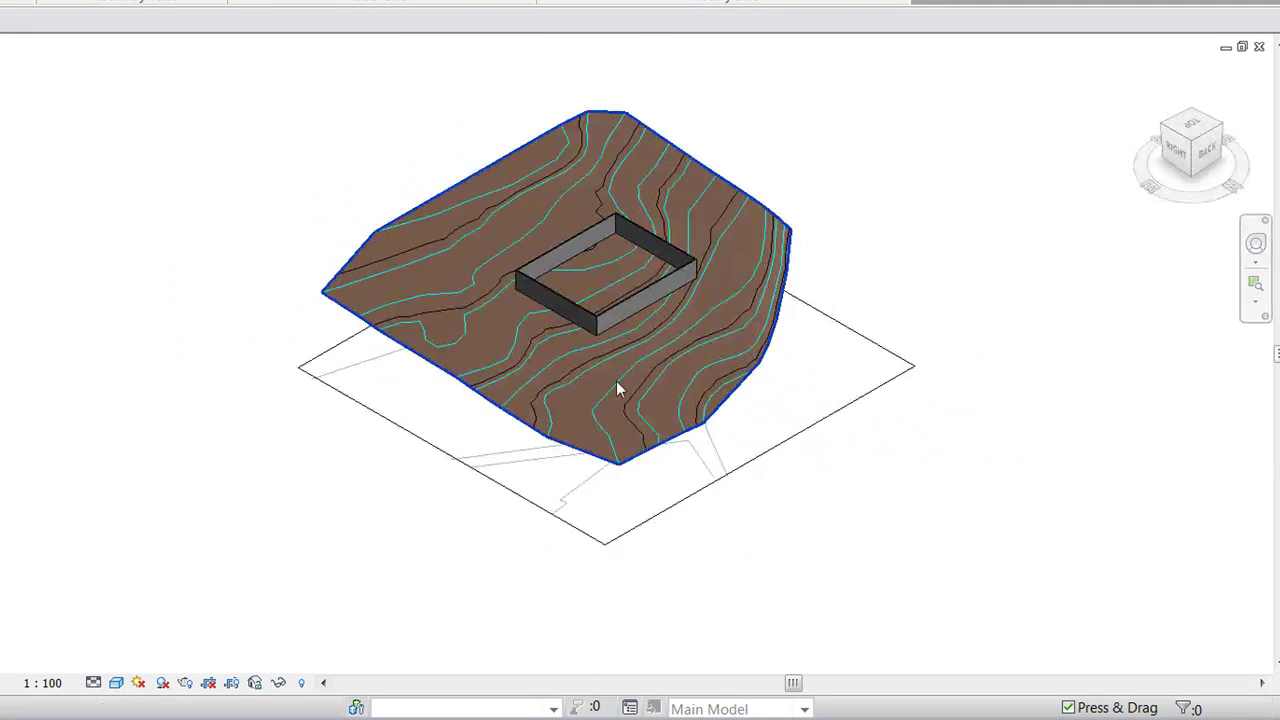
scroll(601, 325, up, 5)
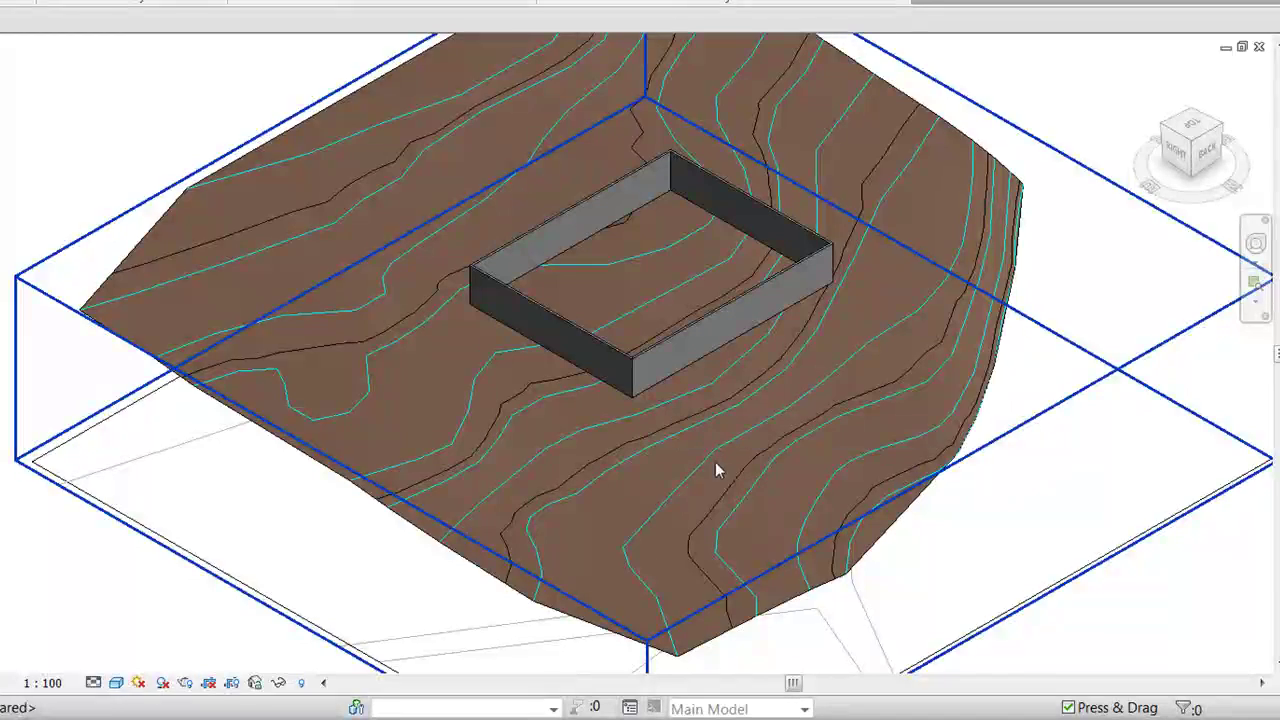
click(1177, 150)
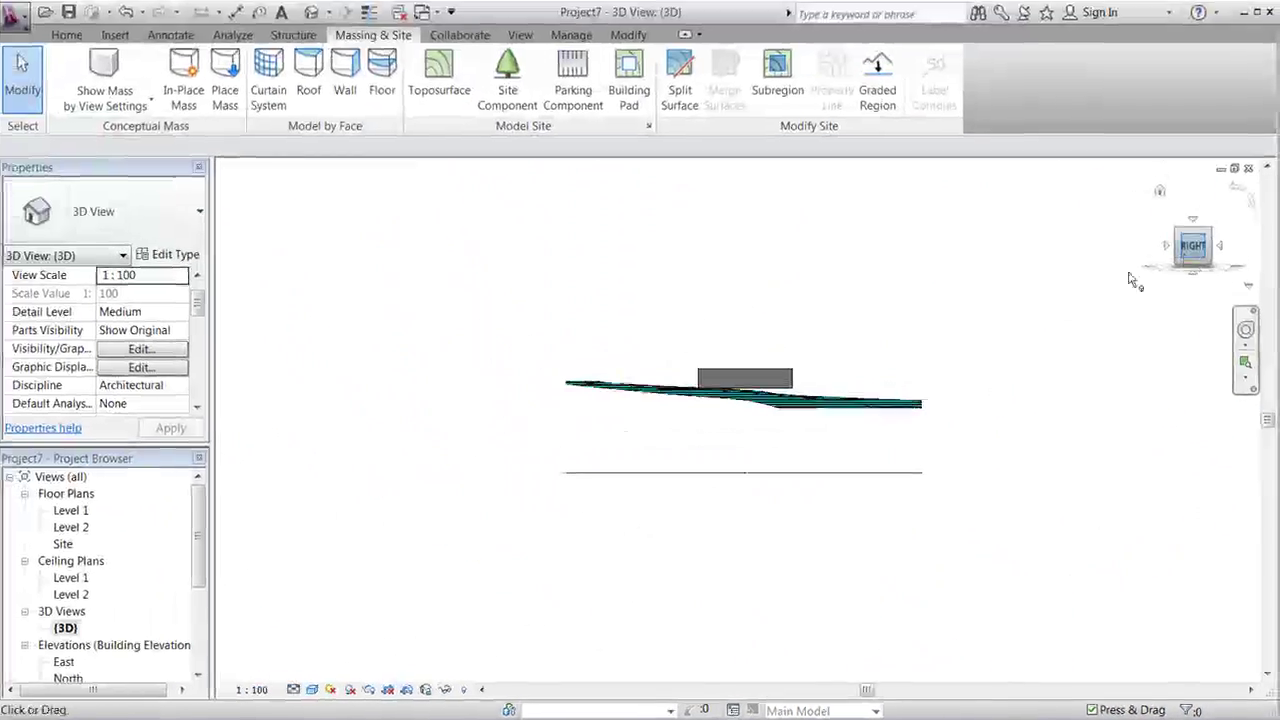
scroll(766, 343, up, 5)
scroll(766, 343, up, 1)
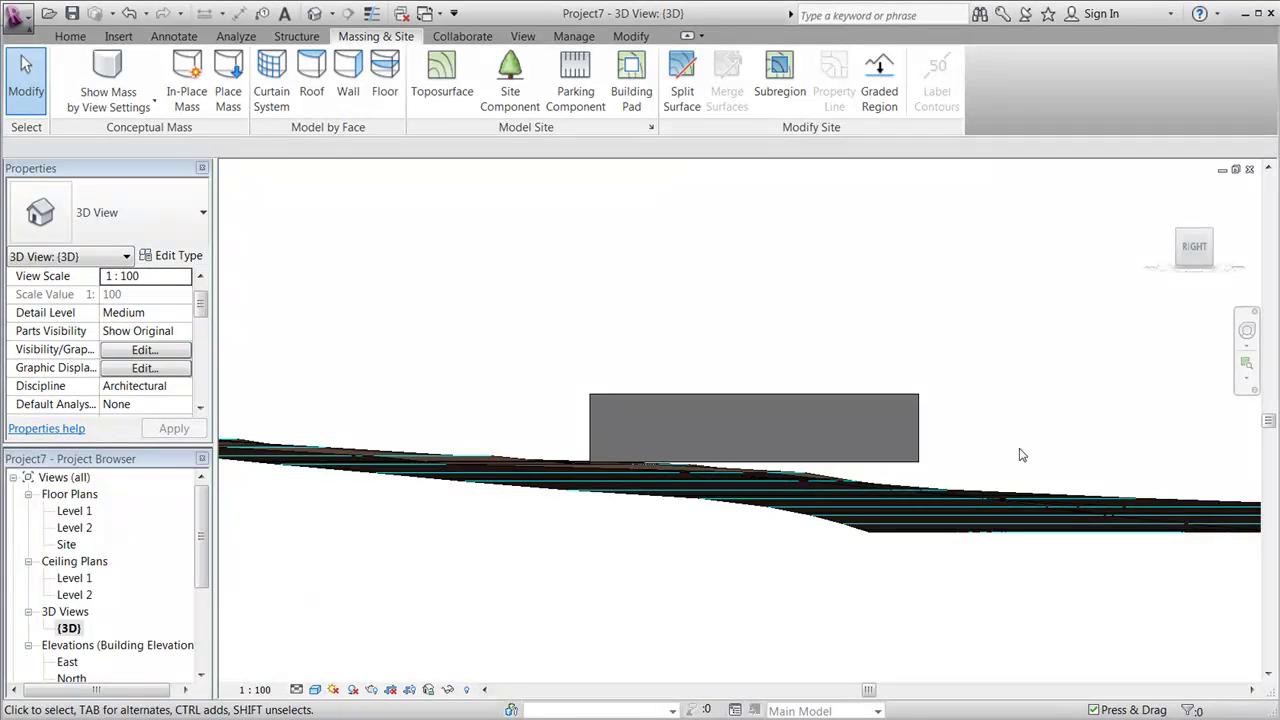
scroll(851, 606, down, 1)
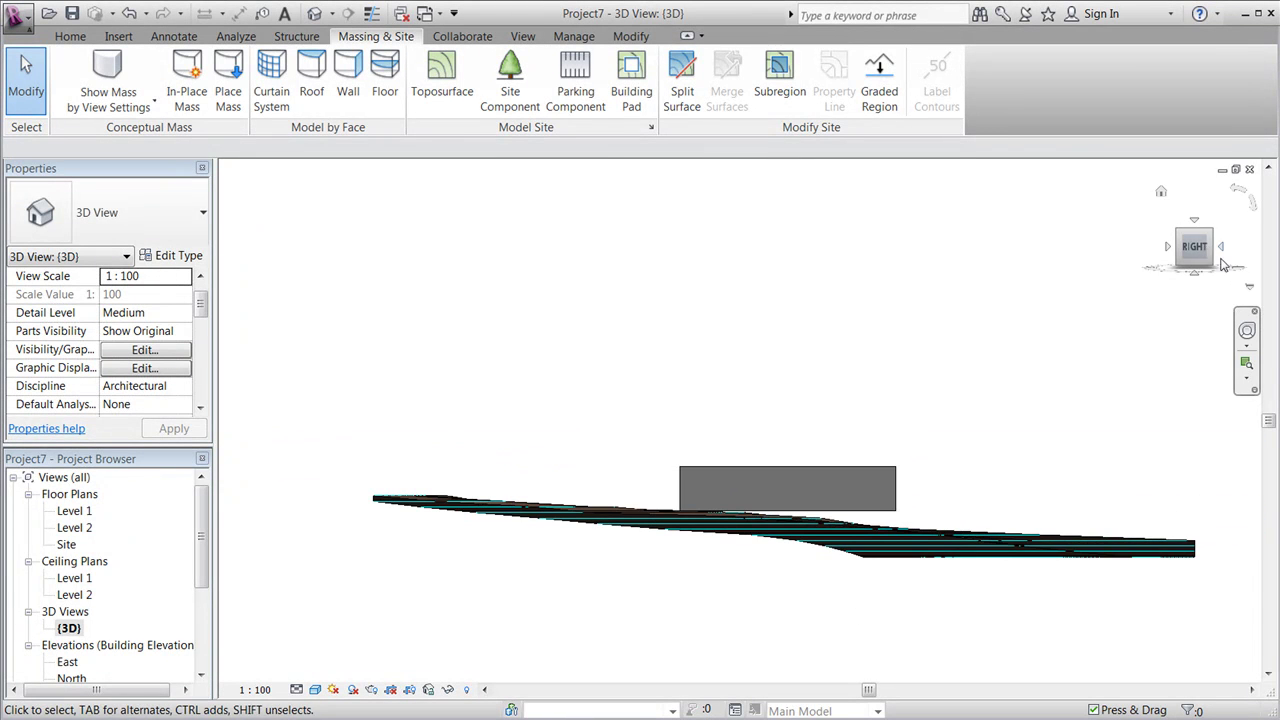
click(1210, 235)
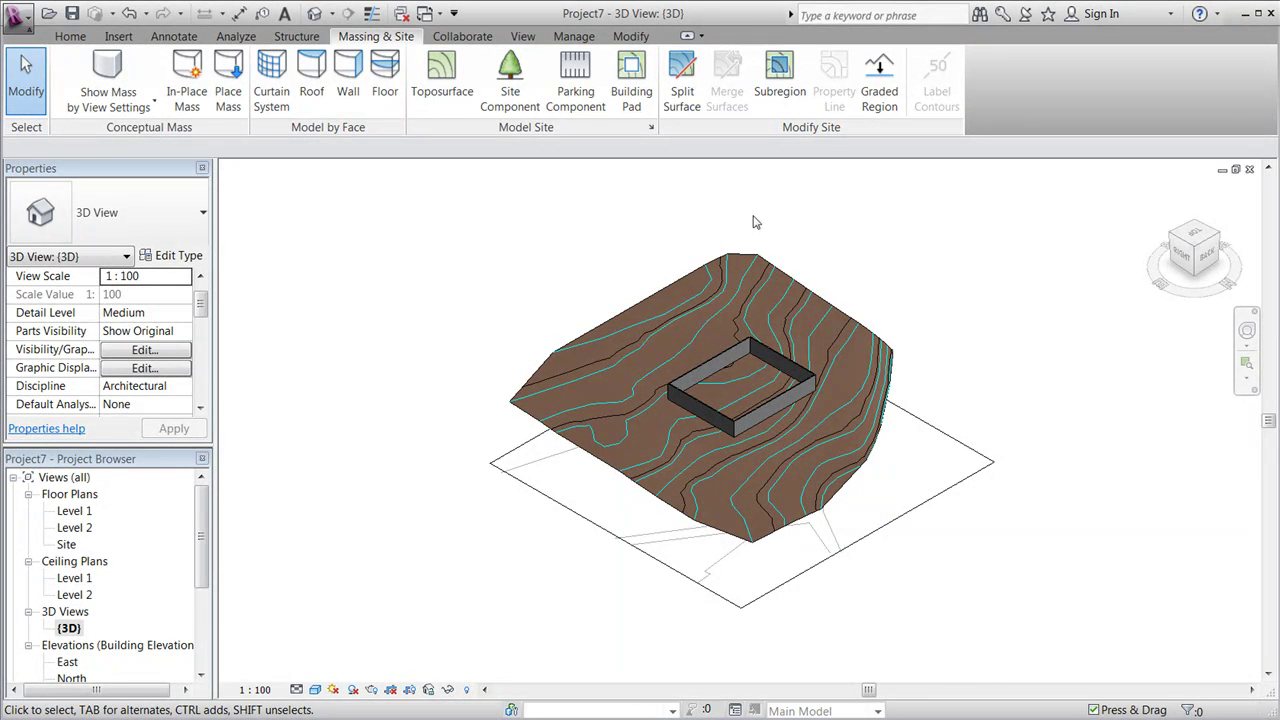
scroll(836, 307, up, 1)
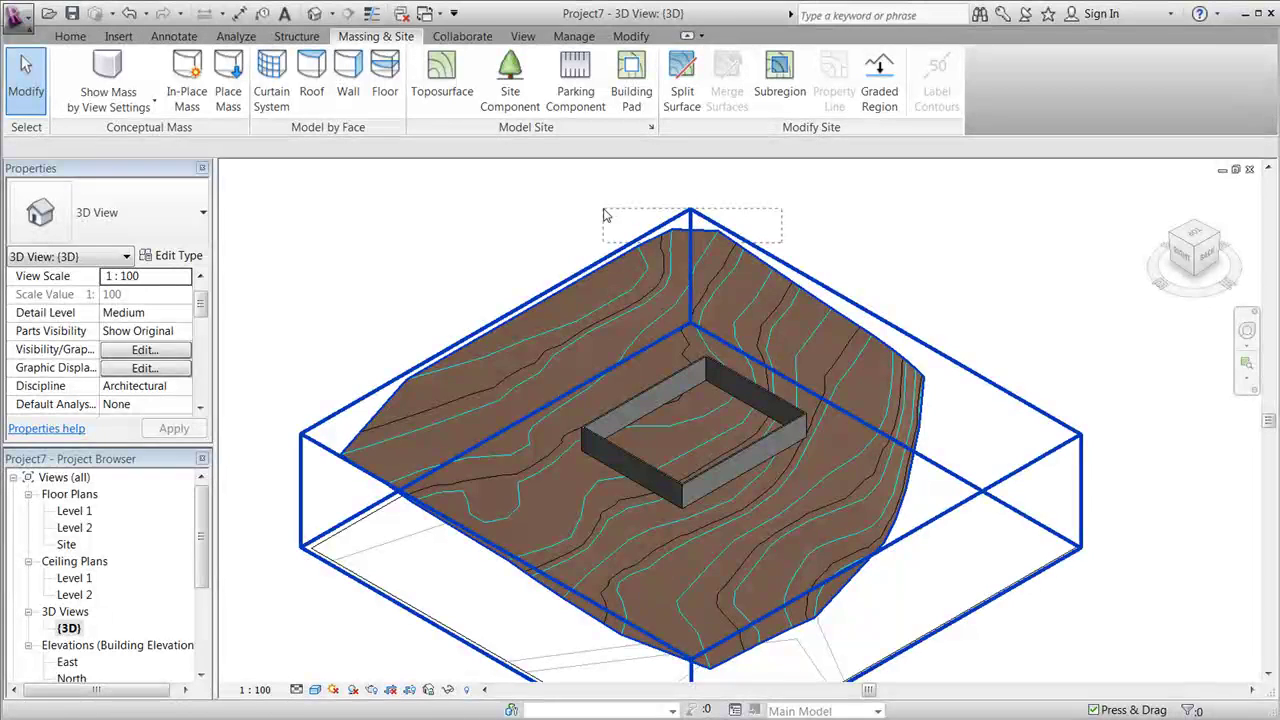
Group the topography and linked CAD lines as model group 'Topo+CAD', then open the East elevation.
click(706, 232)
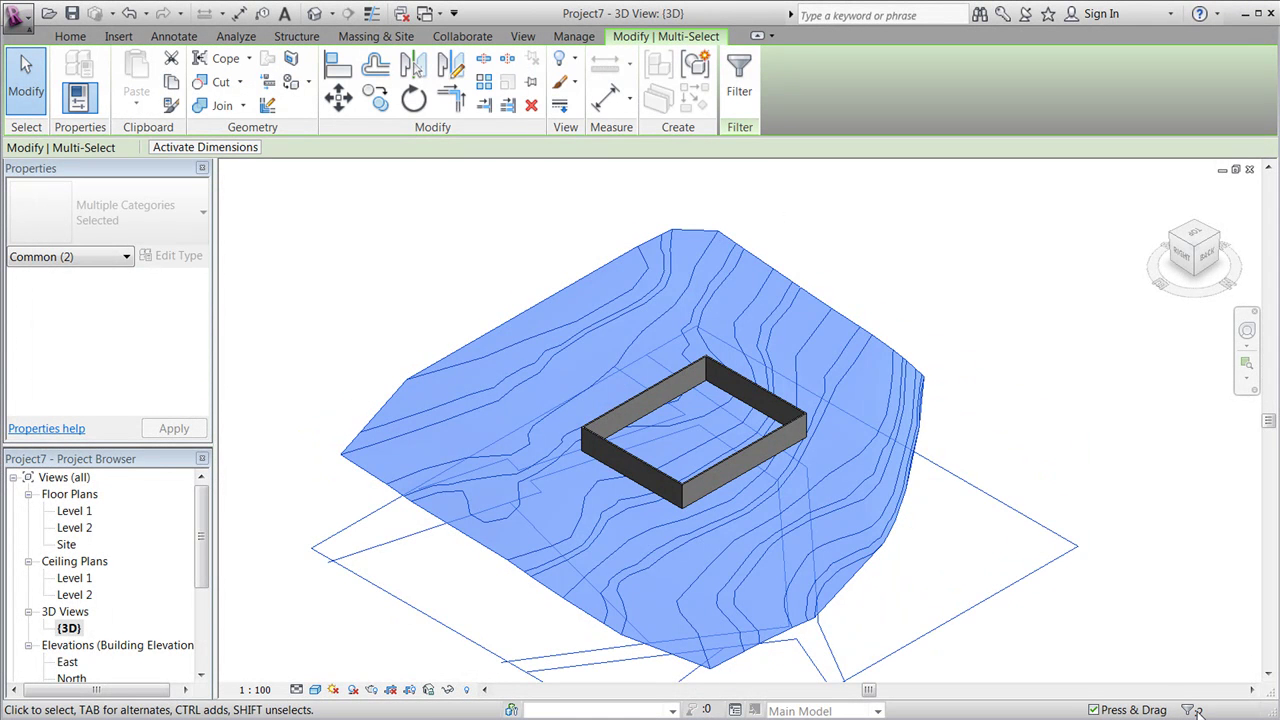
click(699, 72)
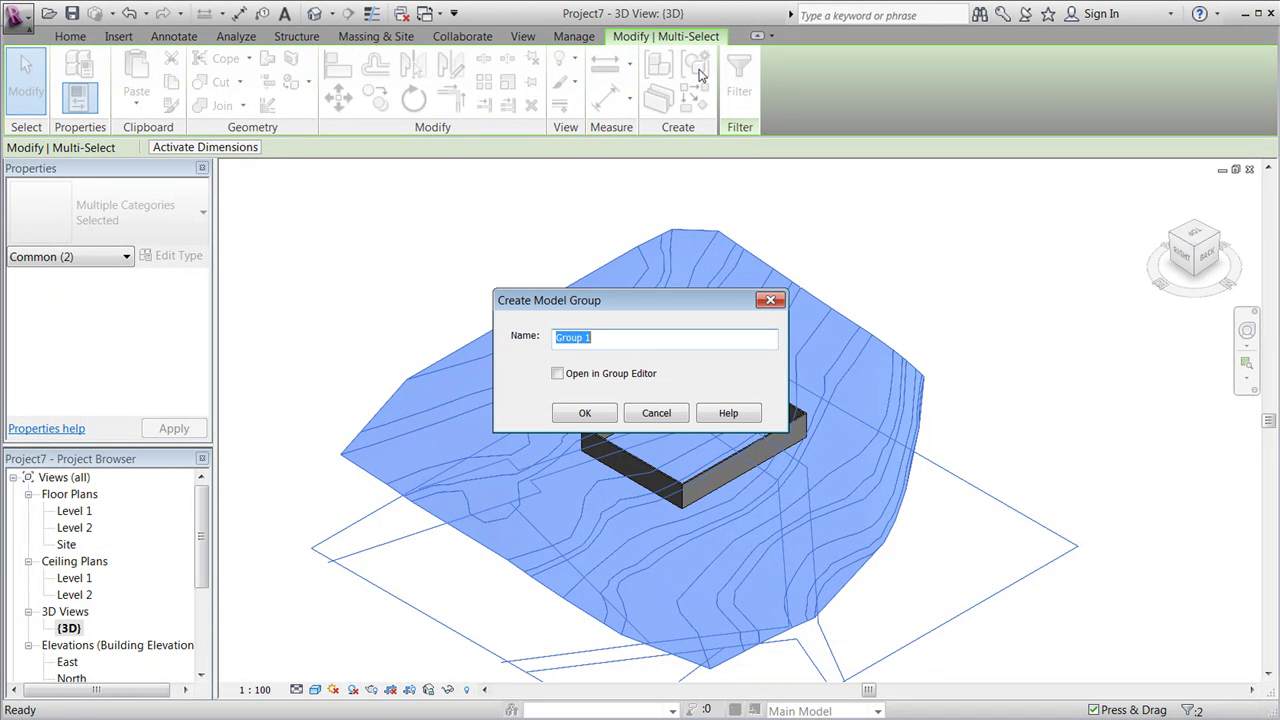
text(Topo+CAD)
click(596, 416)
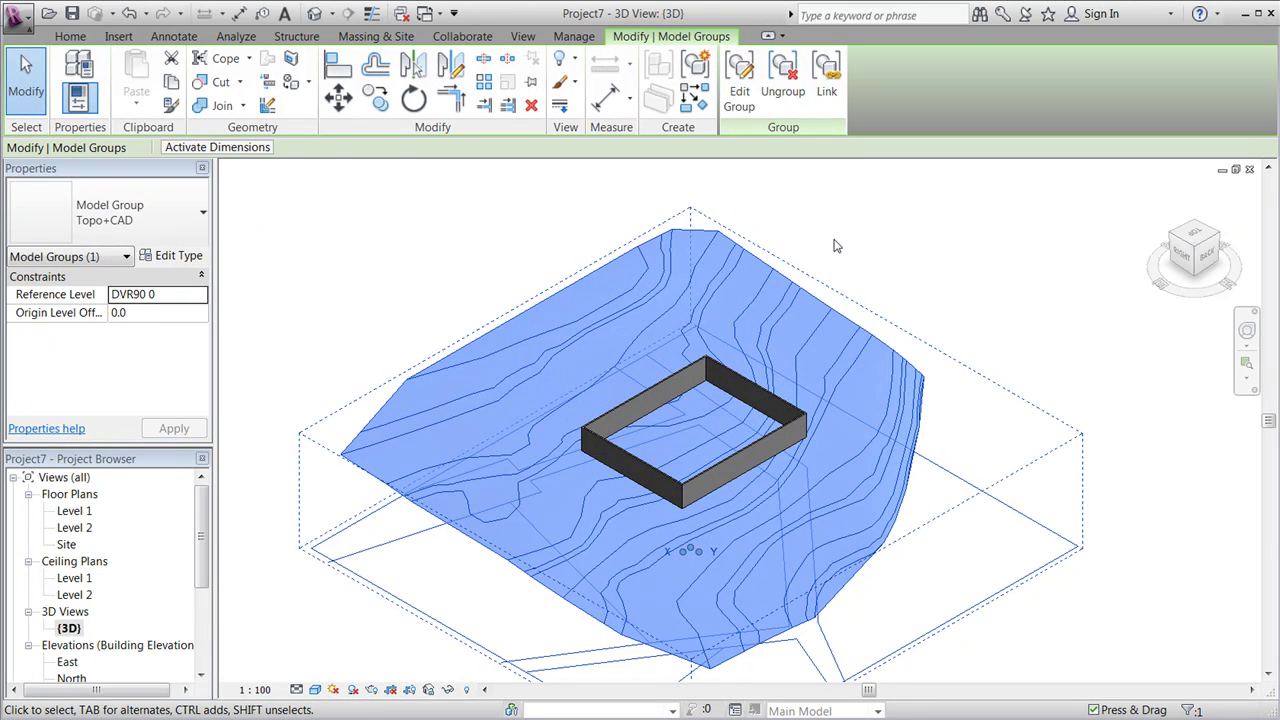
double_click(68, 662)
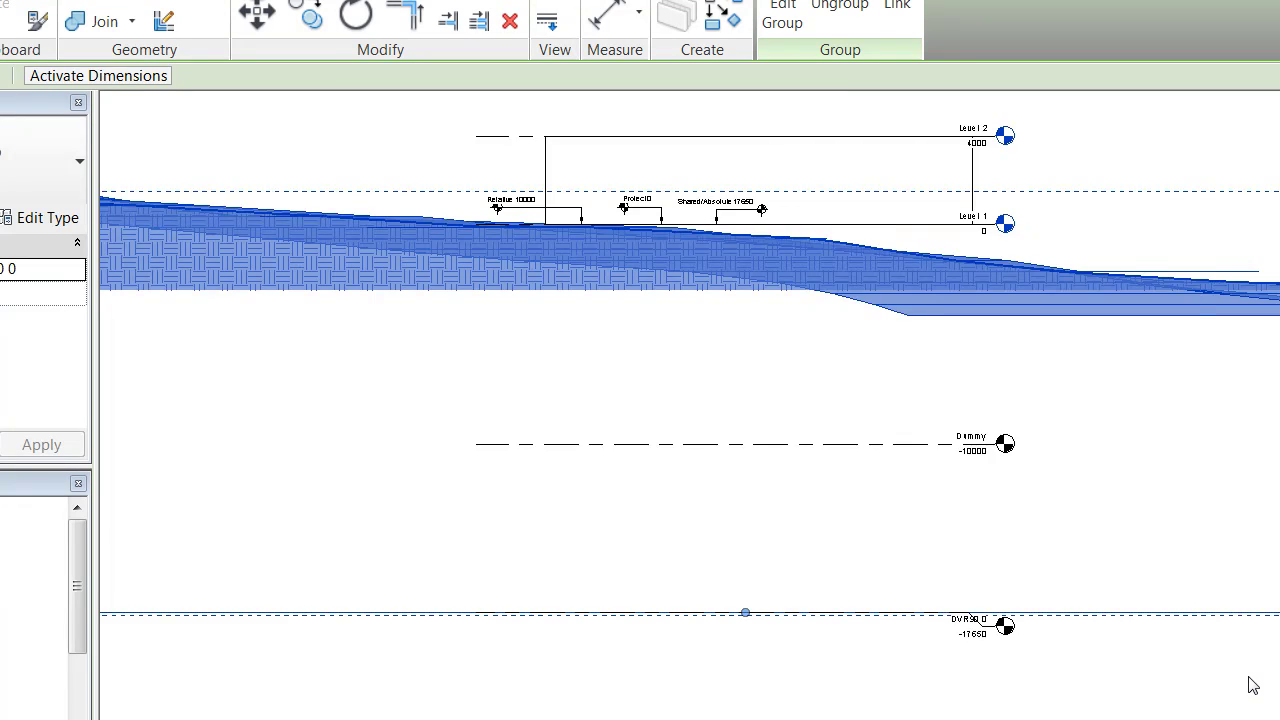
Move the Topo+CAD group and the DVR90 level 1500 straight up.
scroll(1253, 685, down, 1)
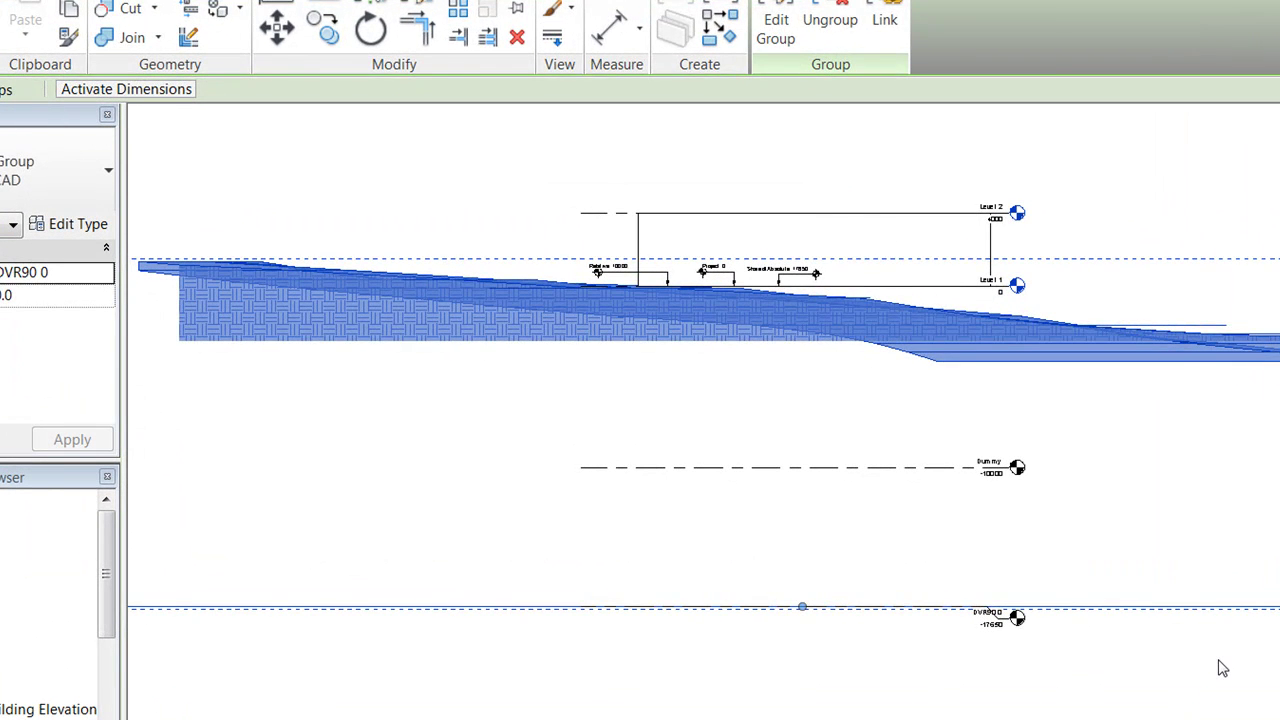
click(1215, 667)
drag(1109, 655, 711, 571)
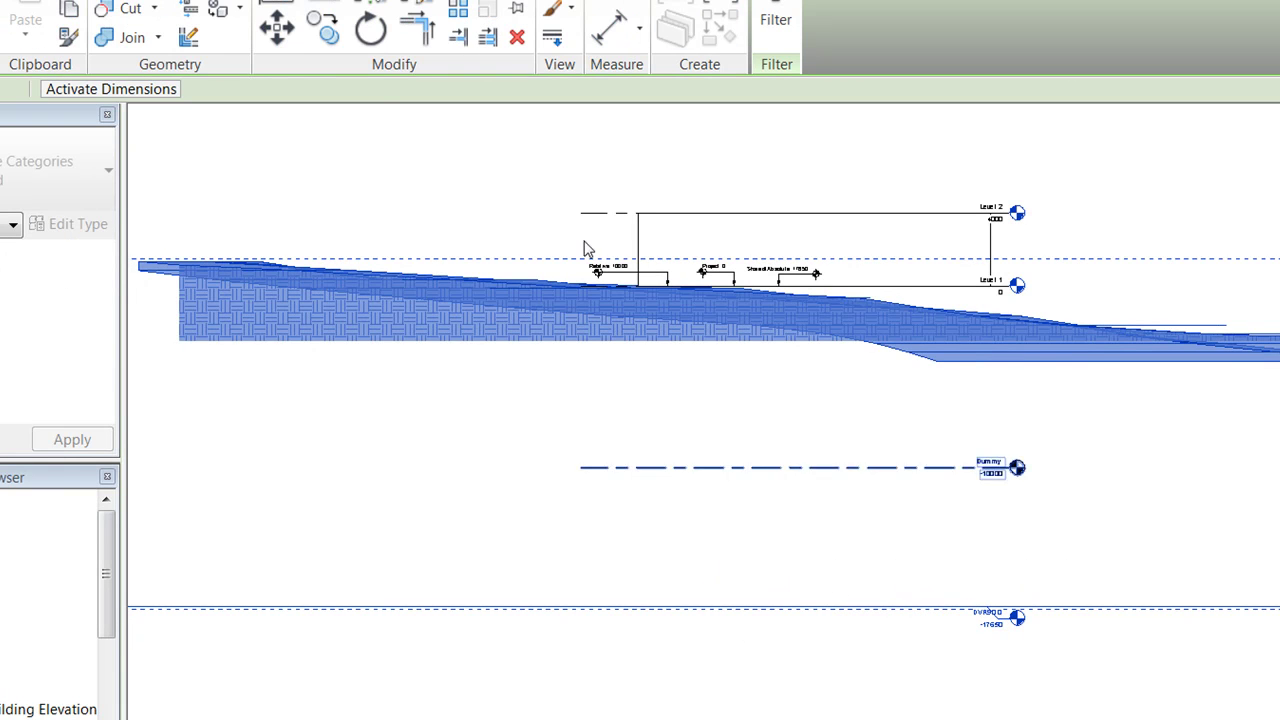
click(277, 27)
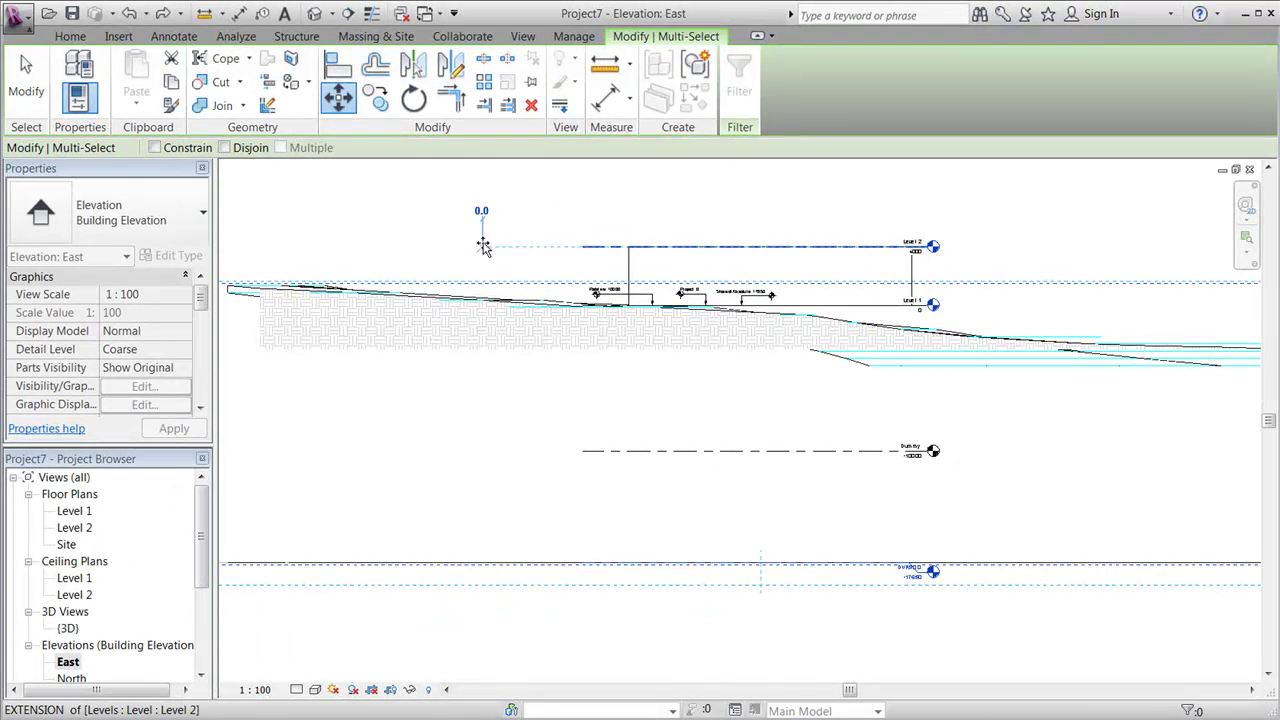
click(483, 247)
text(1)
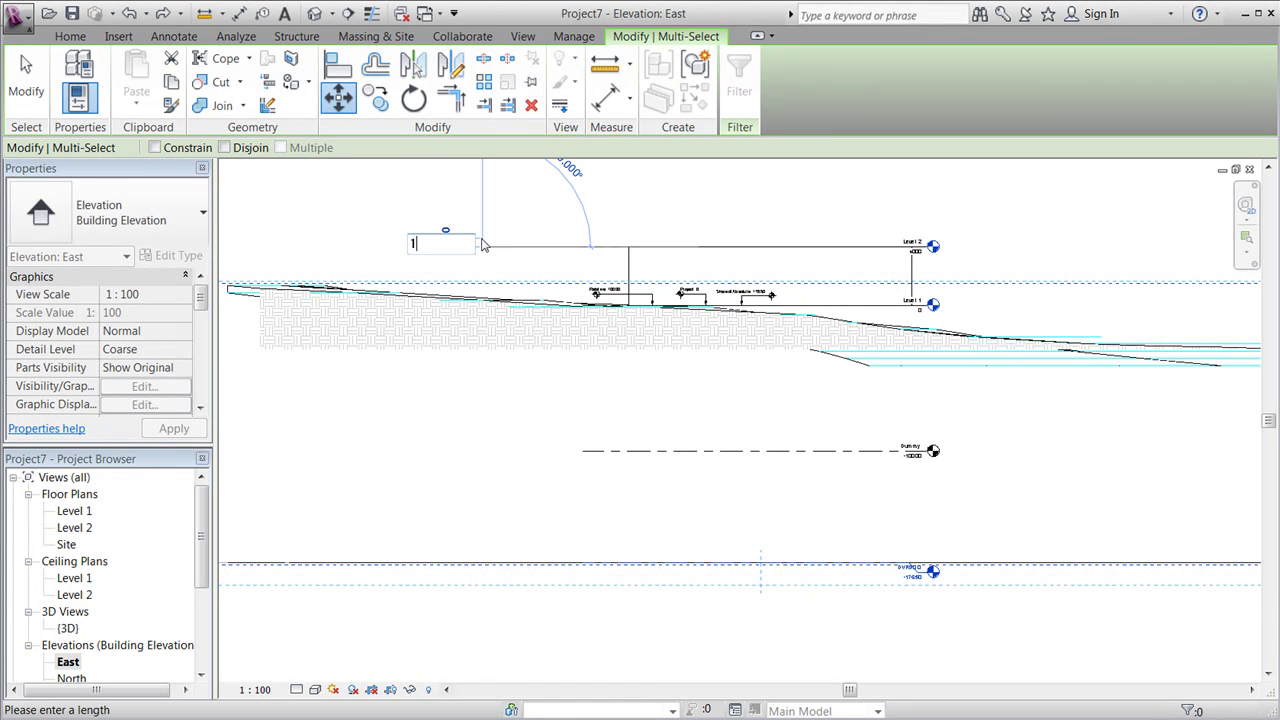
text(500)
key(Return)
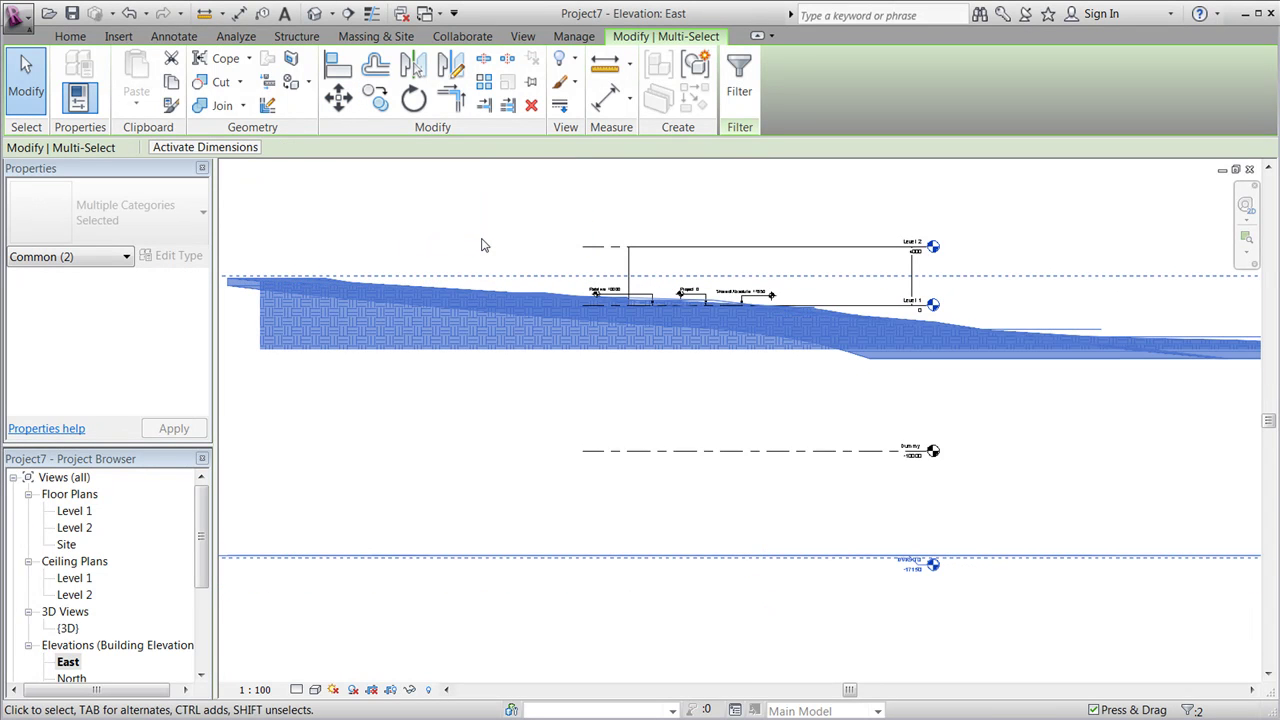
Clear the selection and check that the terrain now meets Level 1 at the spot elevations.
click(745, 196)
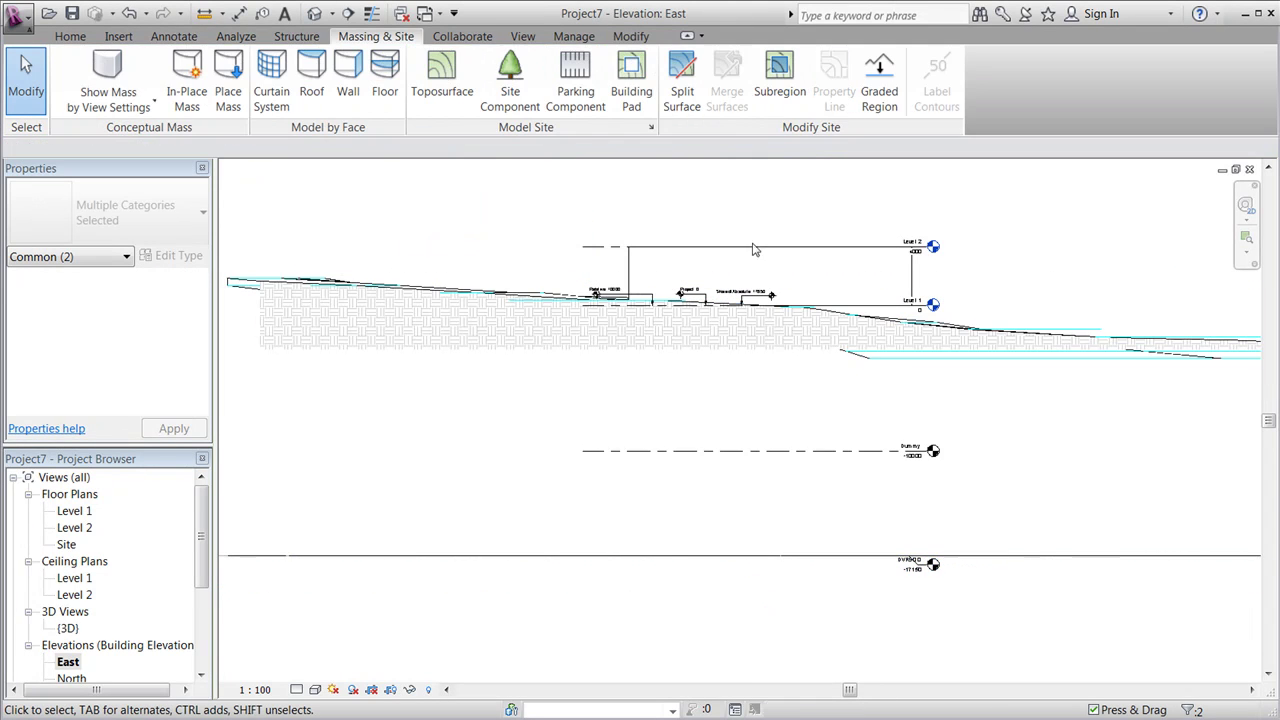
scroll(751, 277, up, 3)
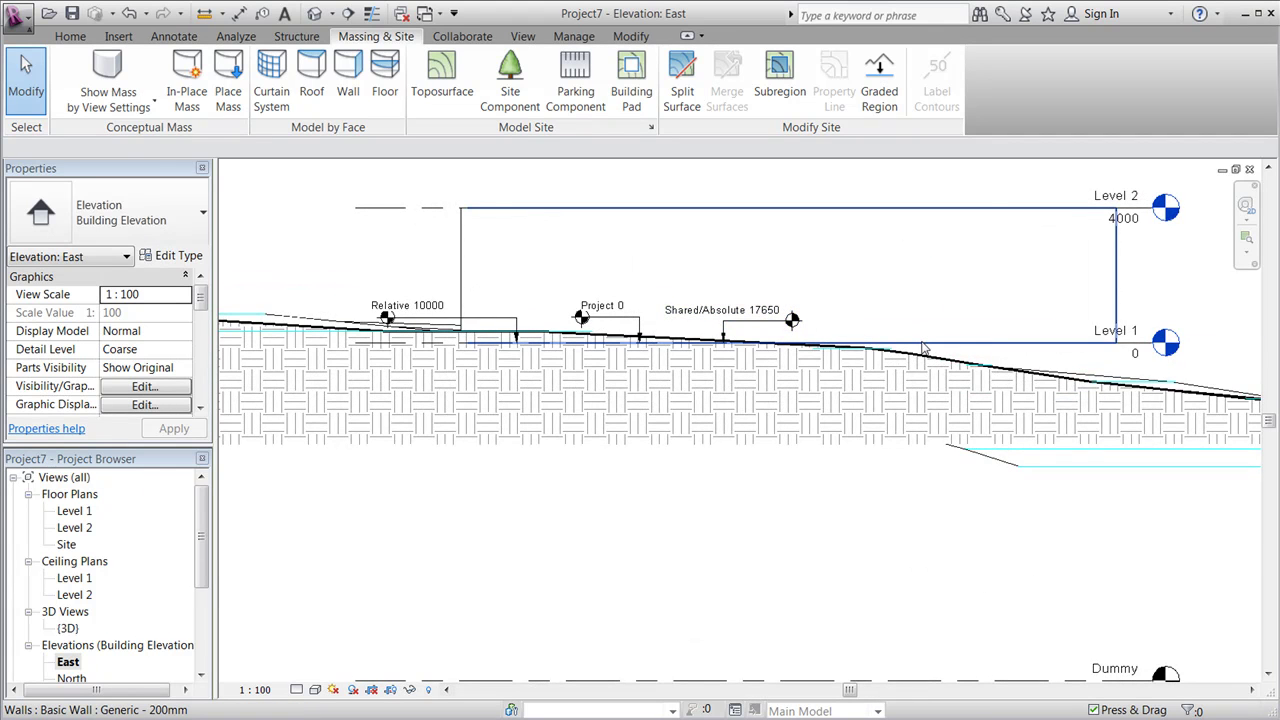
scroll(840, 236, down, 2)
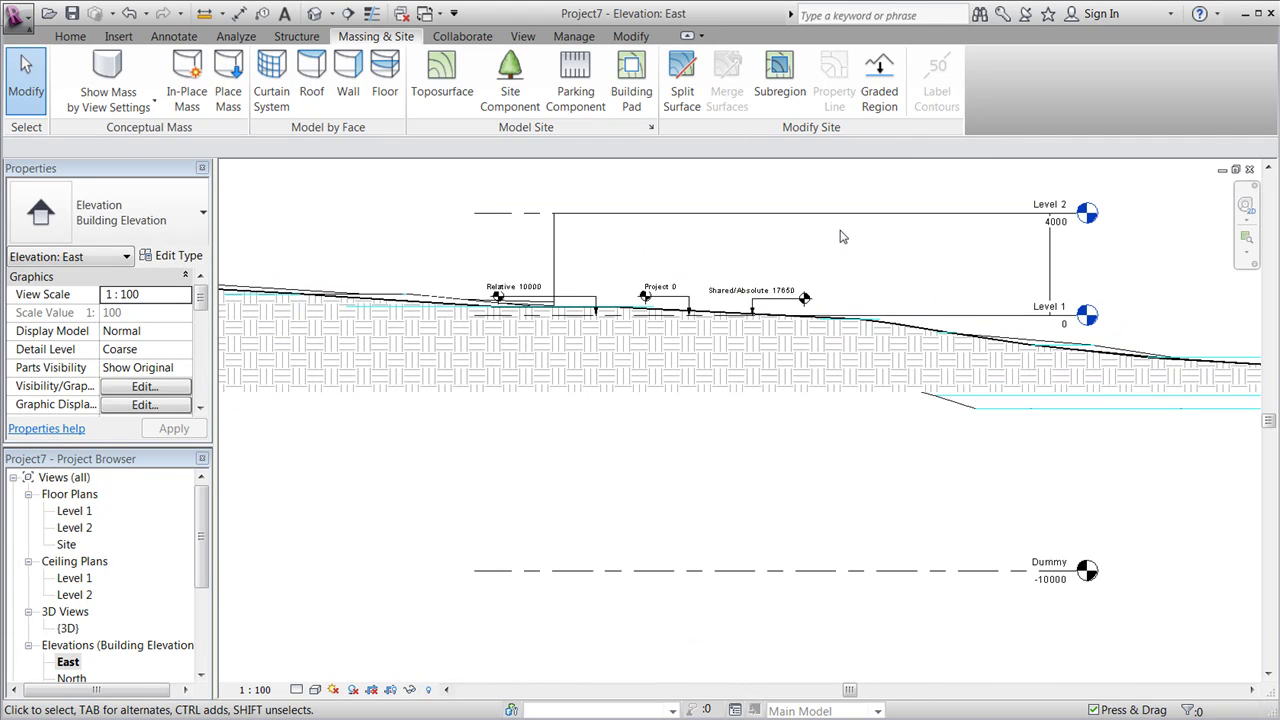
scroll(840, 236, down, 2)
scroll(825, 250, up, 2)
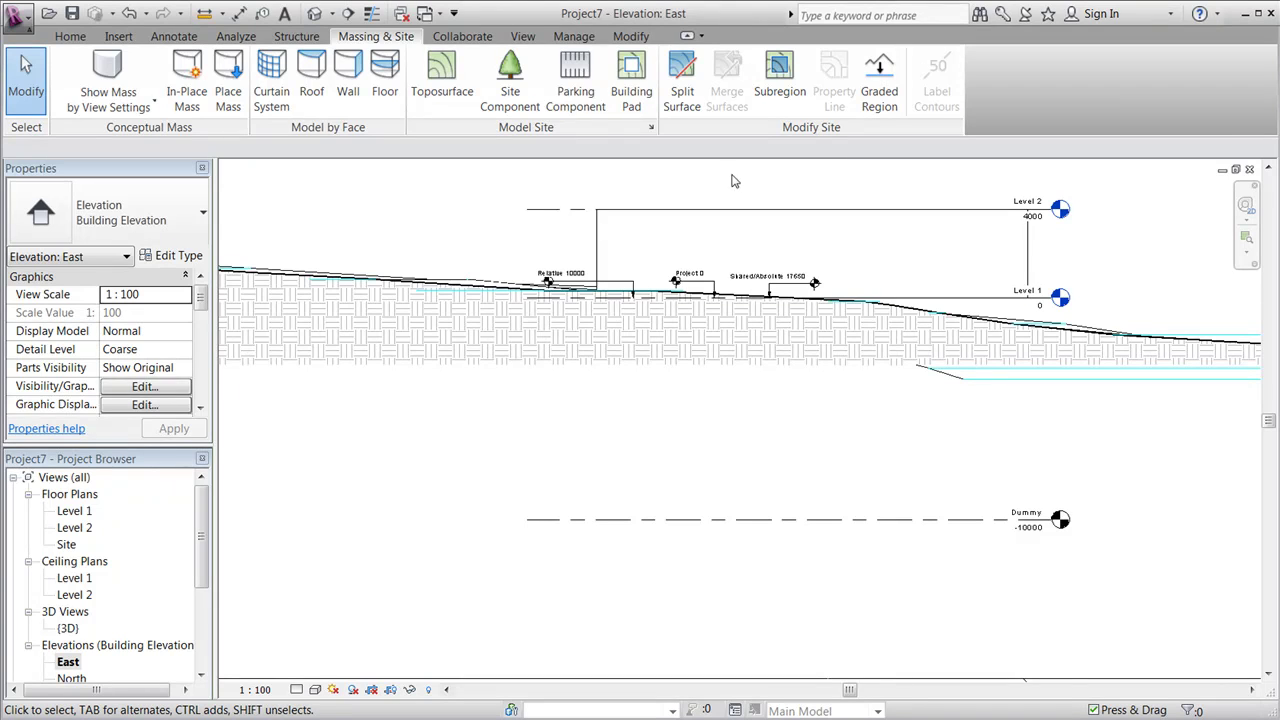
click(561, 38)
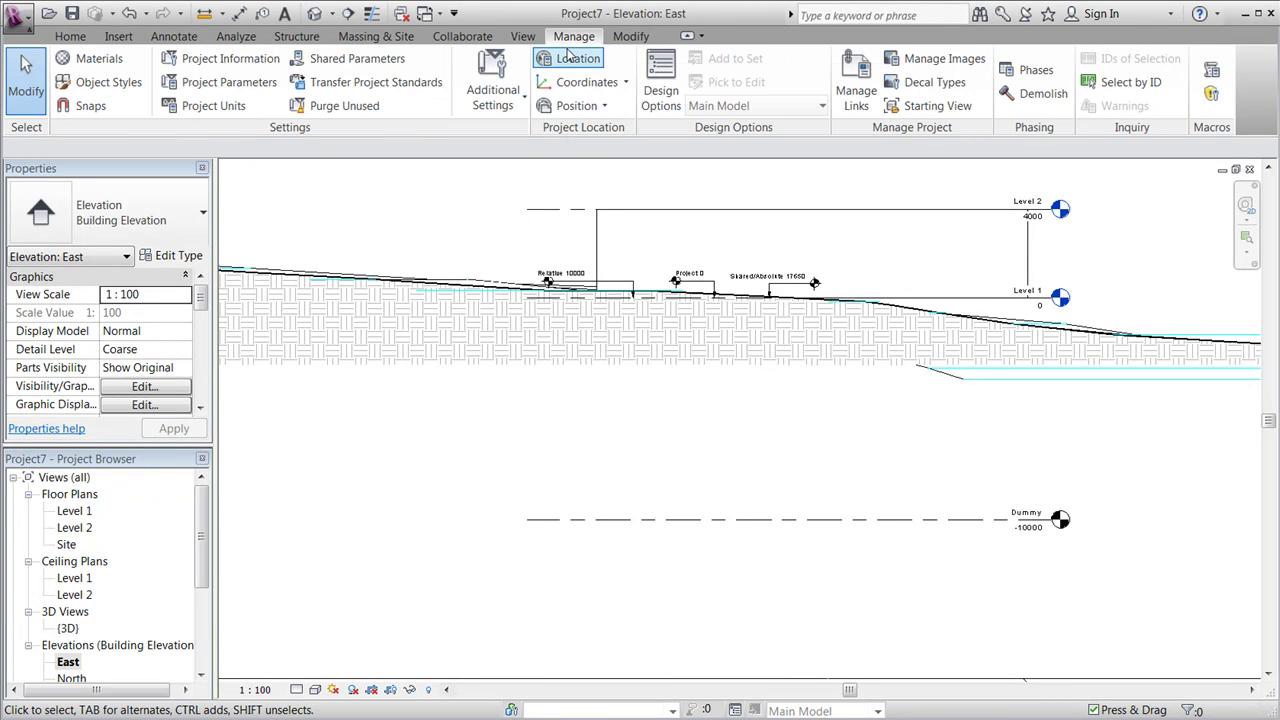
Specify coordinates at the picked wall point, setting its shared elevation to 17150.0.
click(626, 84)
click(632, 193)
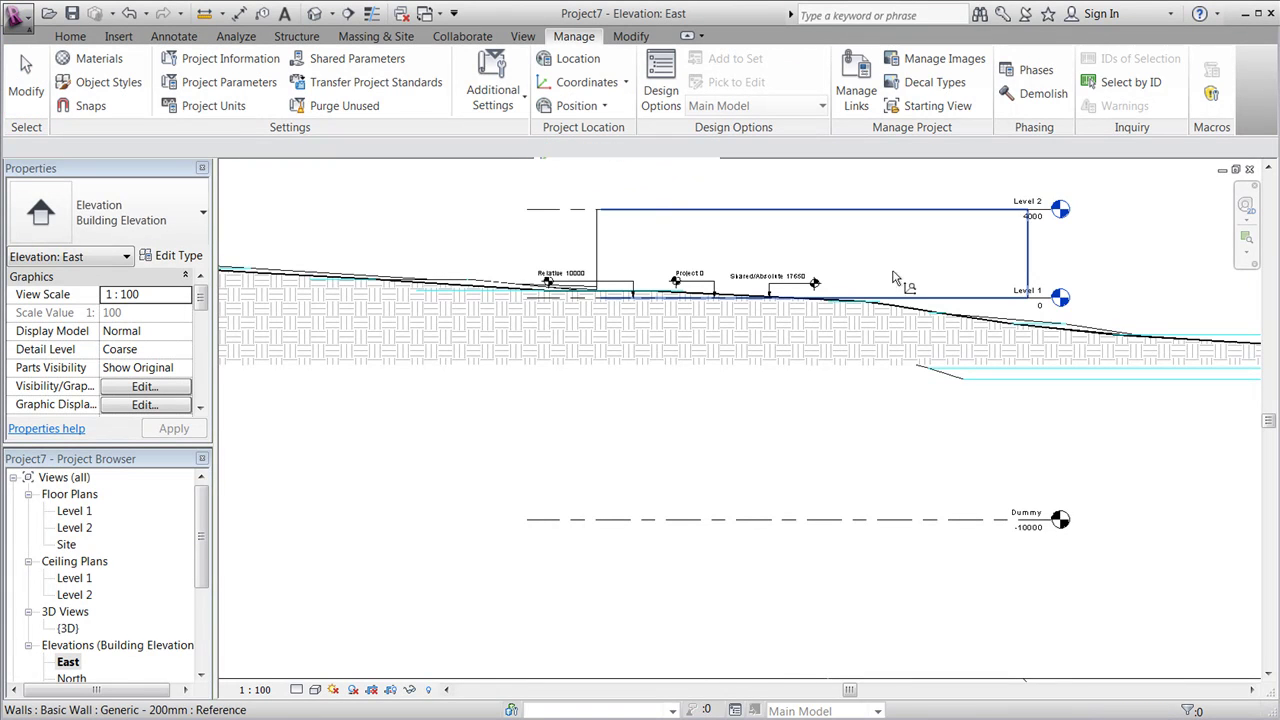
click(921, 305)
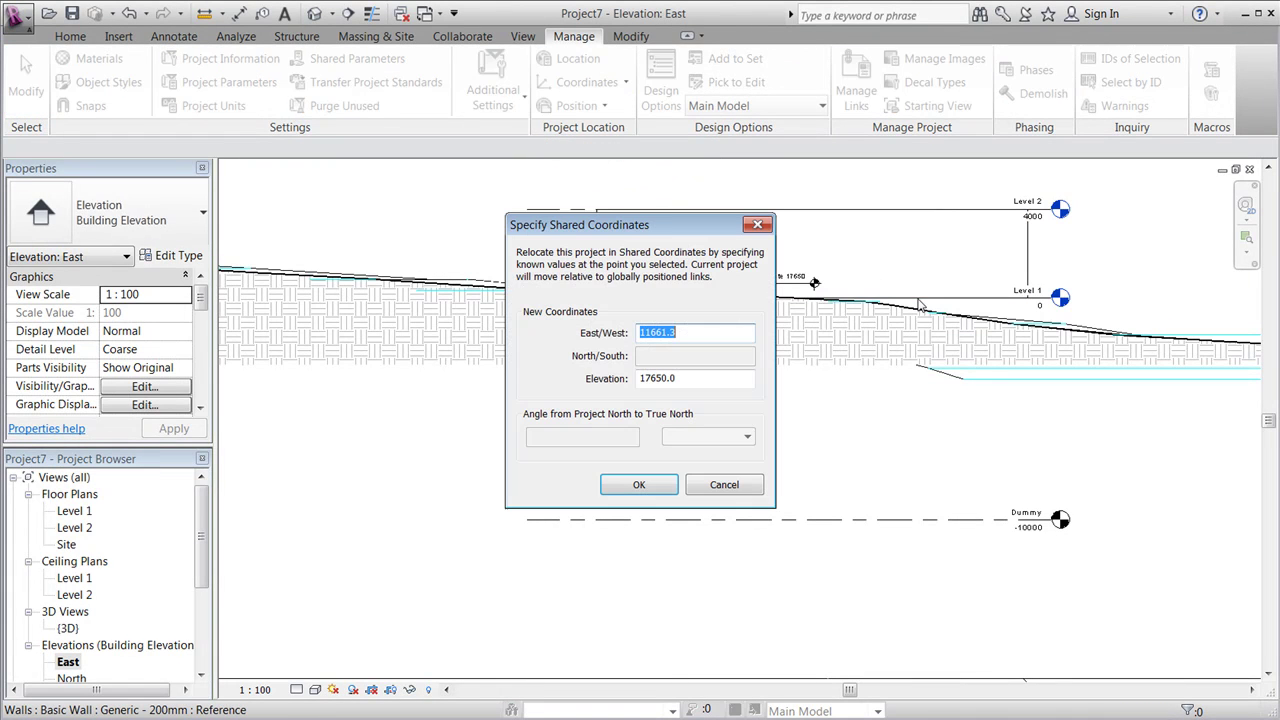
click(653, 379)
text(1)
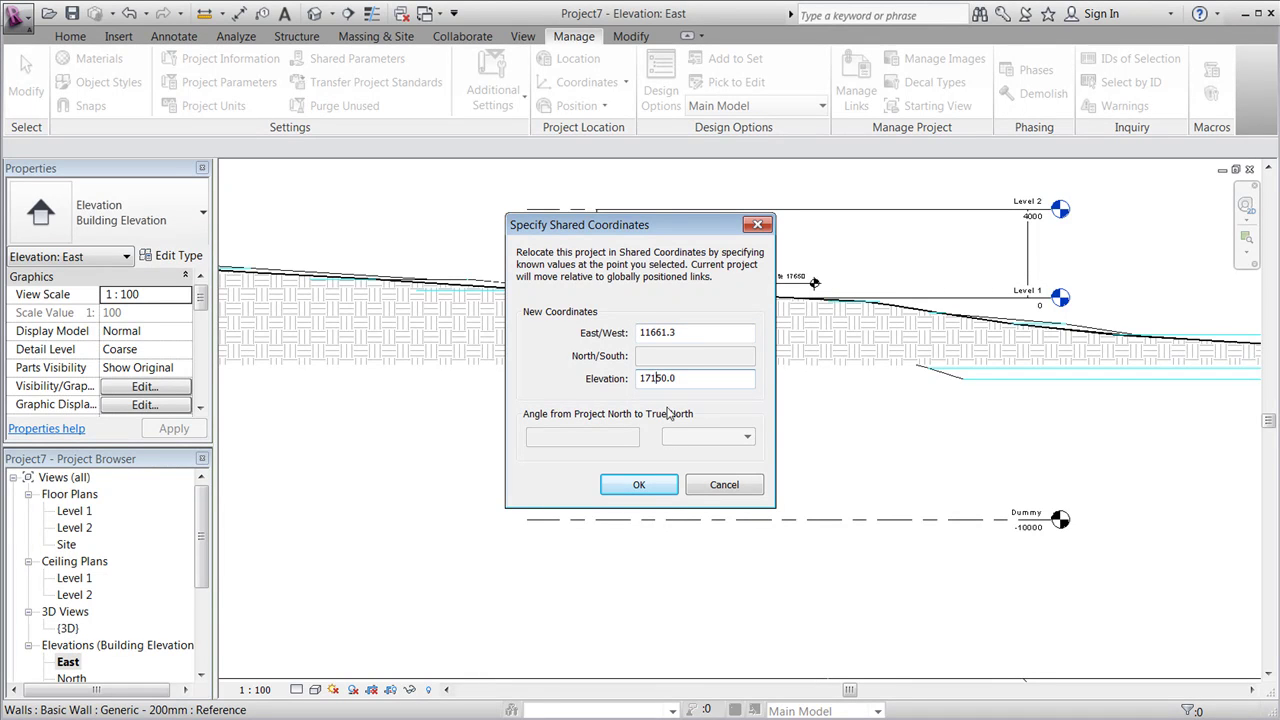
click(644, 485)
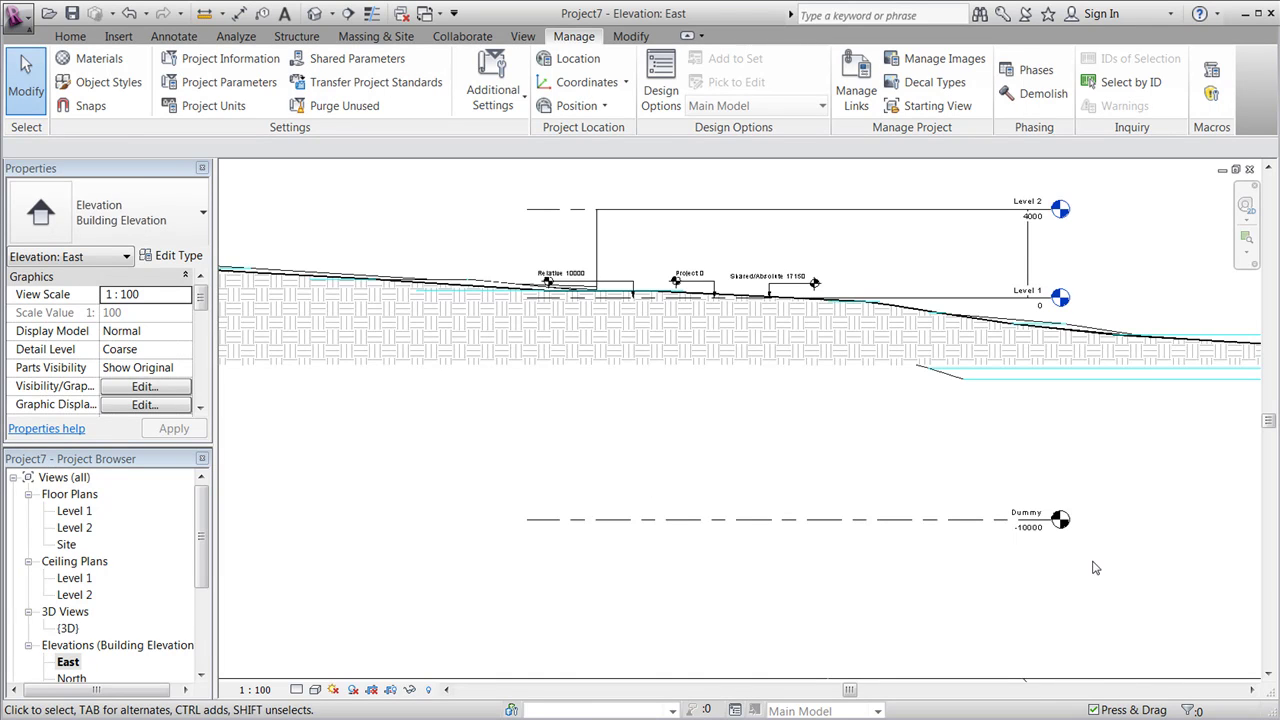
scroll(862, 538, down, 1)
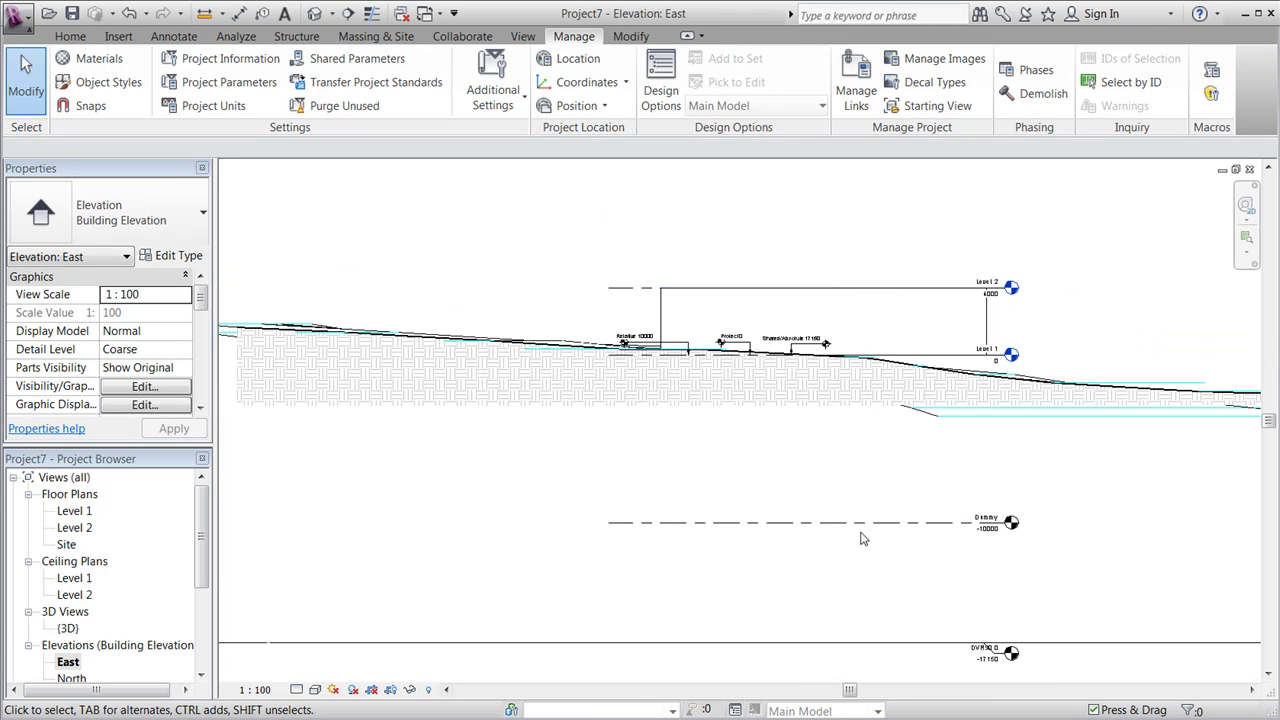